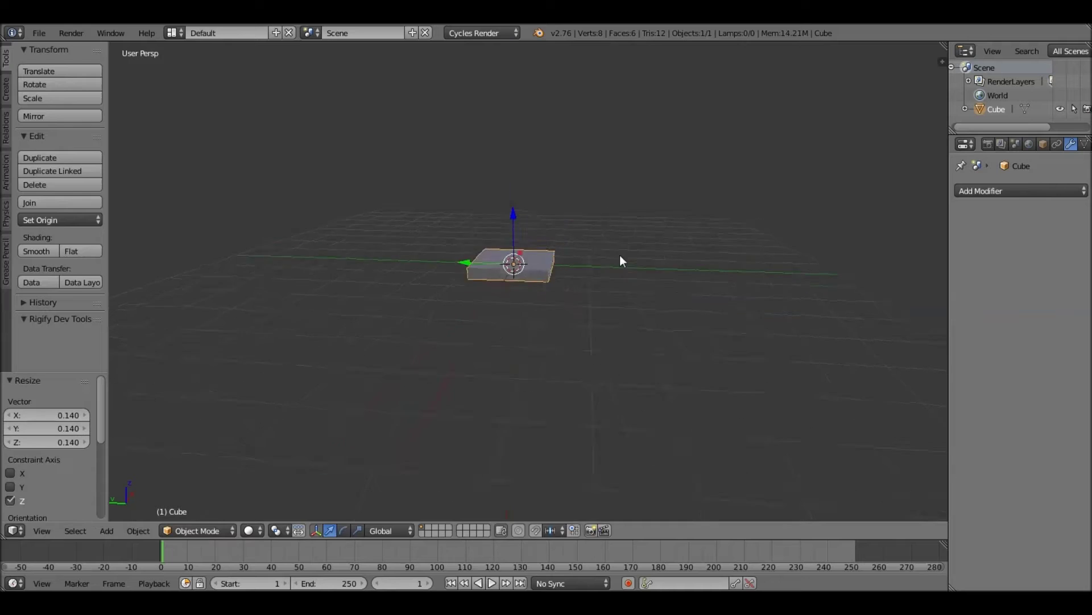
Scale the cube into a flat slab along X and Y.
key(s)
key(x)
click(748, 246)
middle_drag(748, 244, 722, 313)
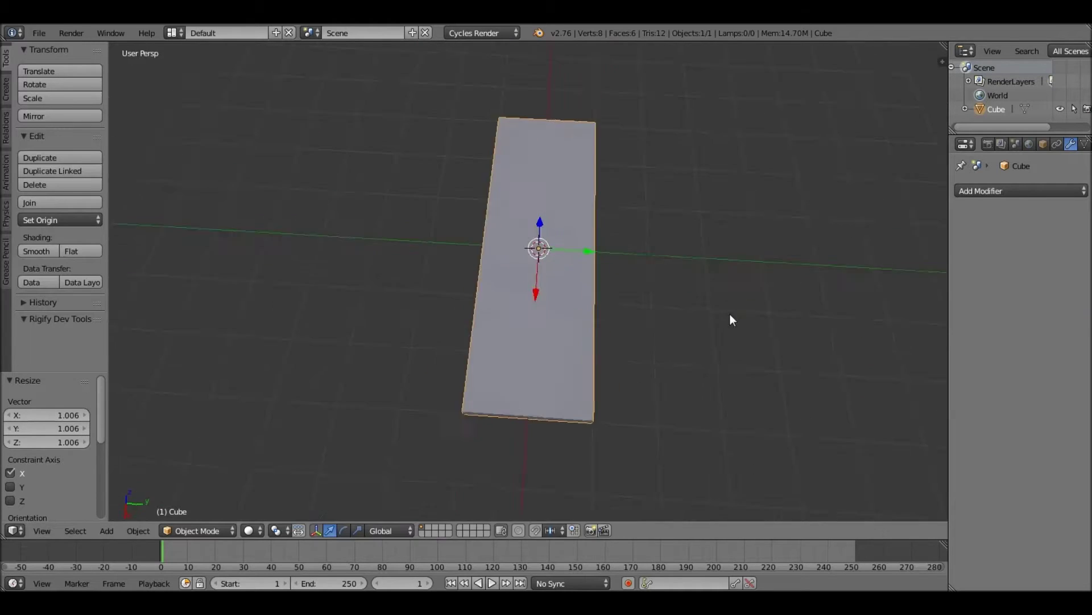
key(s)
key(y)
Add a Mirror modifier to the slab with clipping enabled.
click(1022, 193)
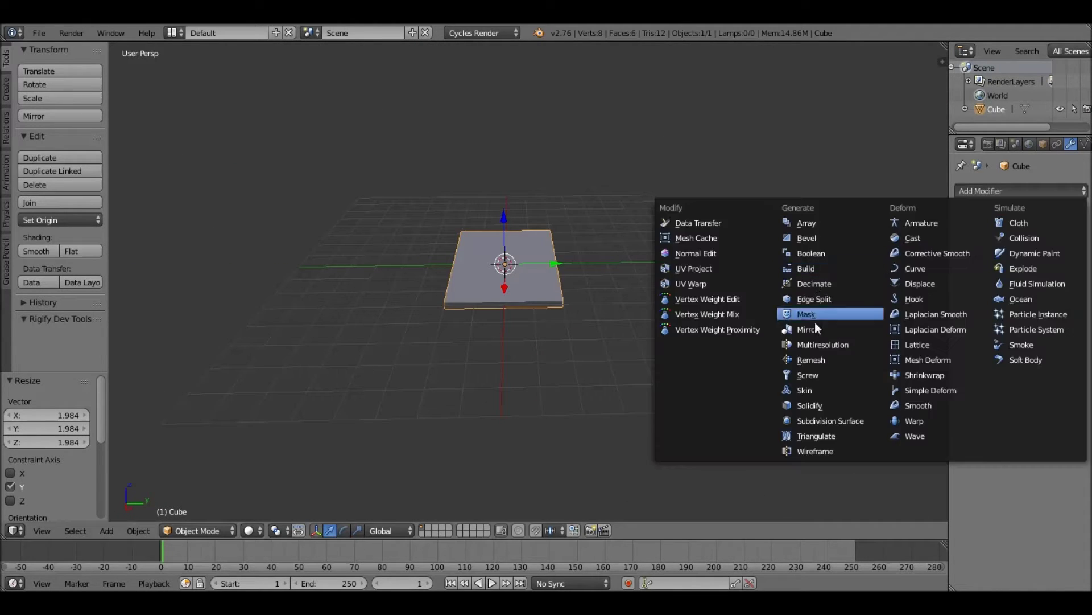
click(808, 330)
key(Tab)
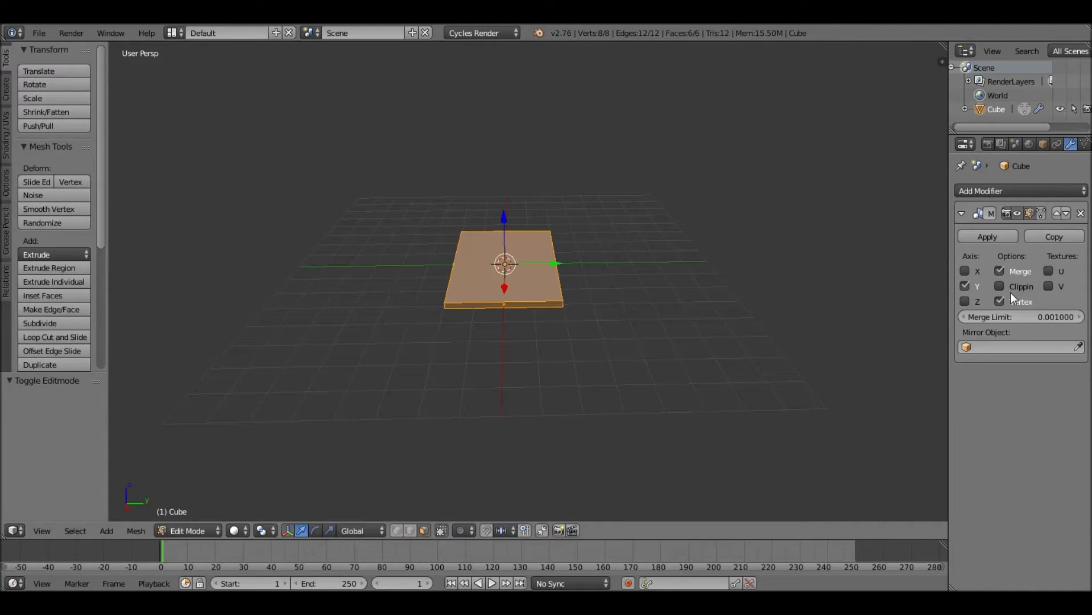
middle_drag(593, 317, 603, 267)
click(626, 262)
Raise the middle along Z into a roof peak and widen the roof along X.
shift+right_click(499, 224)
key(g)
key(z)
click(505, 178)
mouse_move(505, 178)
middle_down()
mouse_move(518, 263)
mouse_move(545, 254)
middle_up()
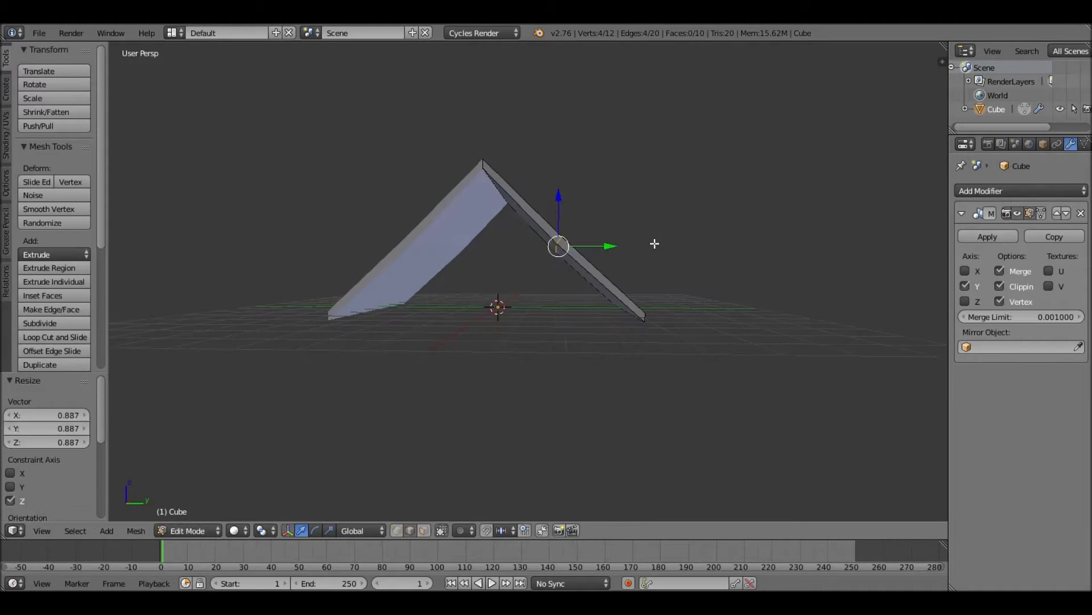
key(Tab)
mouse_move(617, 312)
middle_down()
mouse_move(646, 278)
mouse_move(471, 292)
middle_up()
key(Tab)
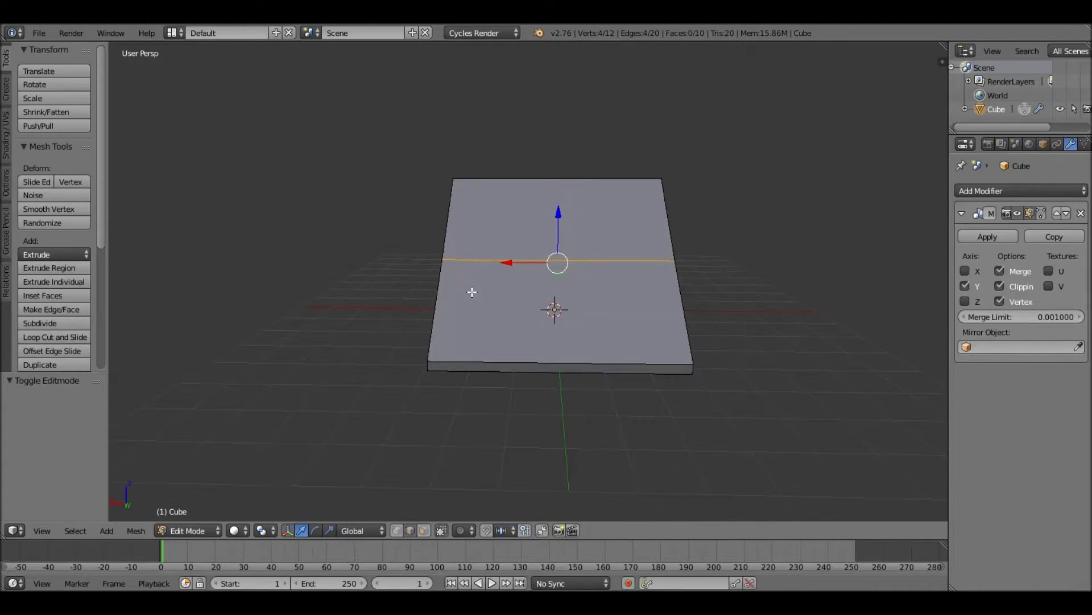
click(788, 224)
middle_drag(788, 224, 634, 273)
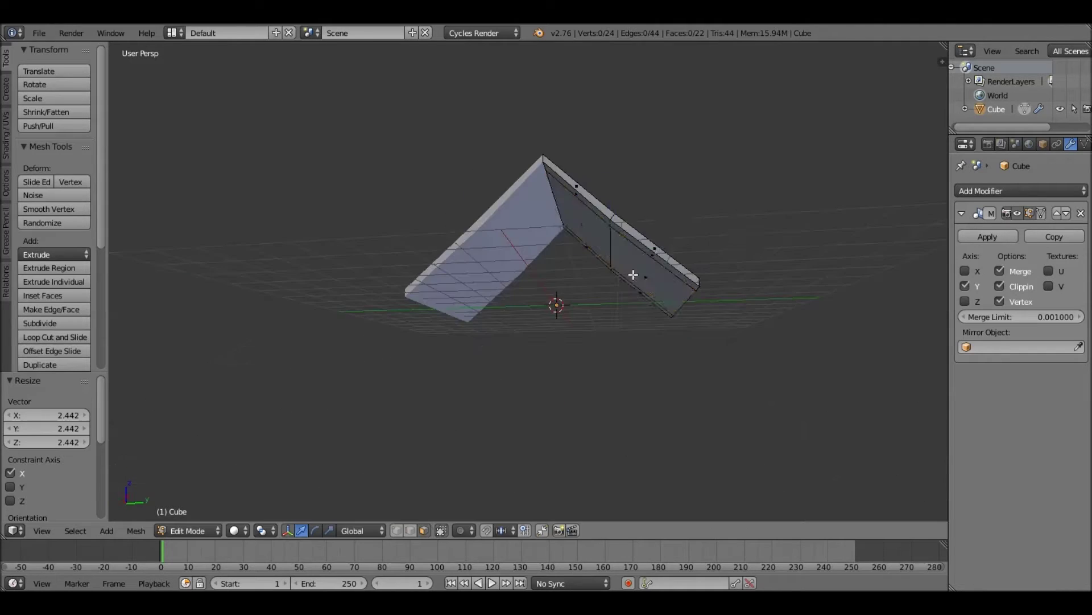
Extrude a strip of roof faces and lower it along Z to form the walls.
alt+right_click(601, 299)
shift+right_click(608, 289)
mouse_move(608, 290)
middle_down()
mouse_move(594, 306)
mouse_move(568, 303)
mouse_move(582, 286)
middle_up()
key(e)
click(595, 284)
key(g)
key(z)
click(568, 304)
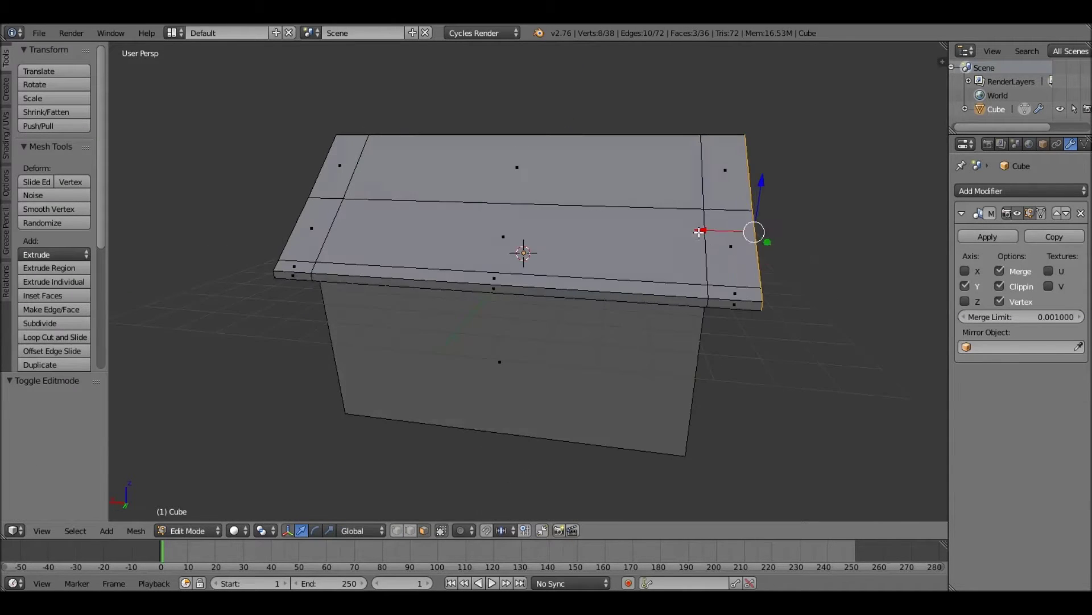
drag(704, 231, 647, 212)
mouse_move(647, 212)
middle_down()
mouse_move(688, 242)
mouse_move(671, 259)
middle_up()
key(g)
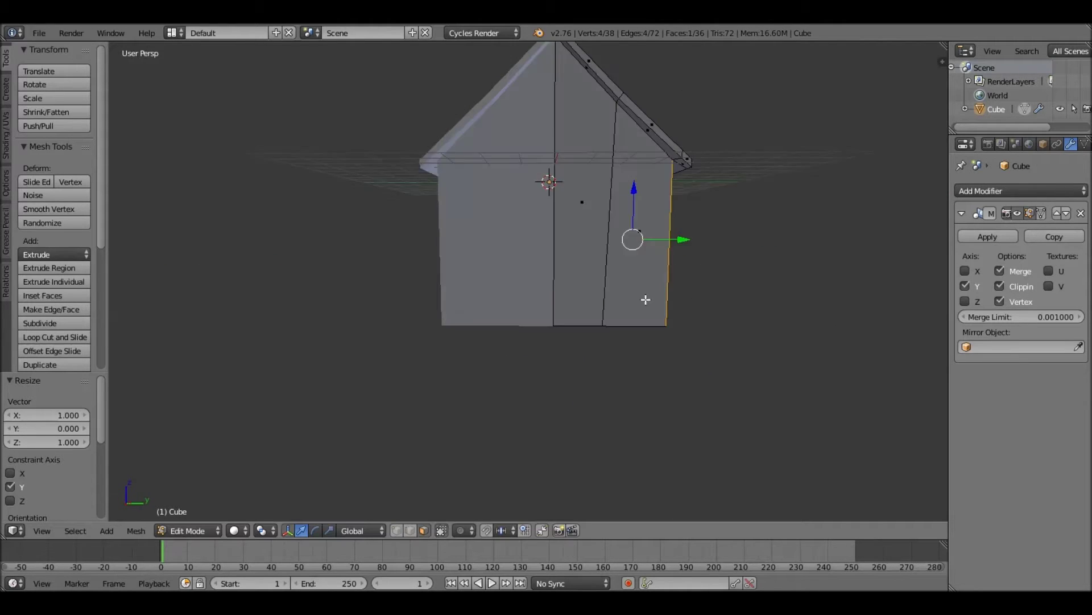
Trim the walls to a short rim beneath the roof, leaving it raised 2.088 on Z.
middle_drag(646, 300, 616, 289)
right_click(615, 289)
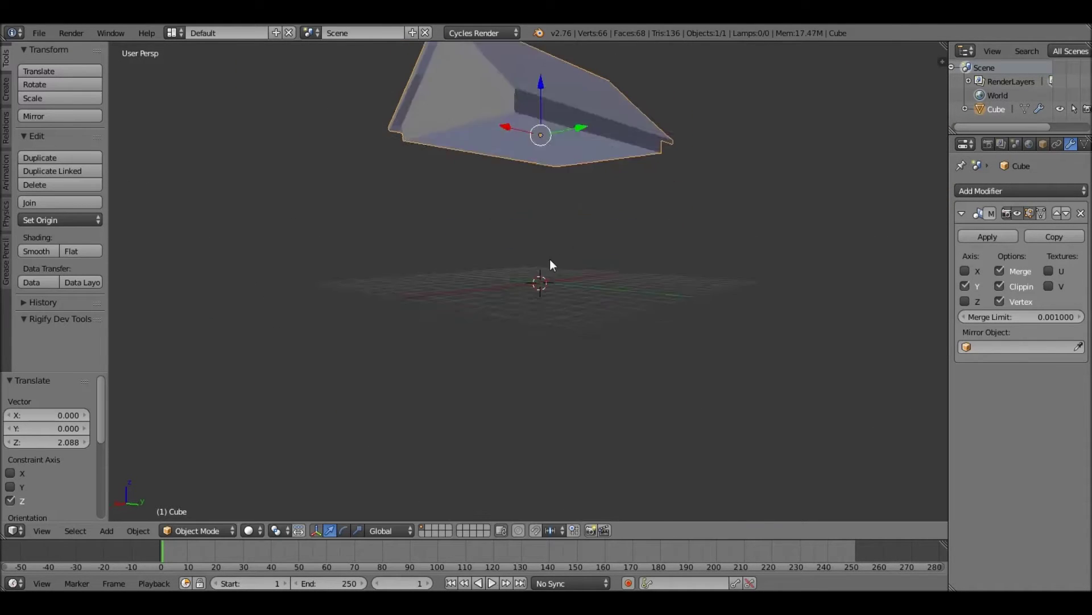
key(shift+a)
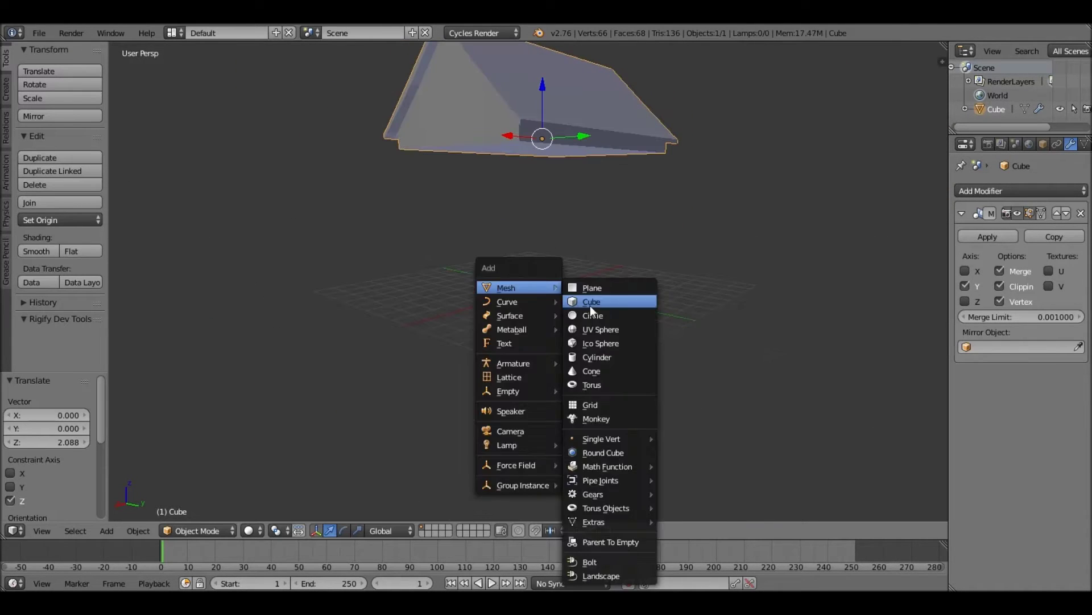
Add a cube and scale it along X into the ground-floor block.
click(589, 306)
key(KP_1)
key(s)
key(x)
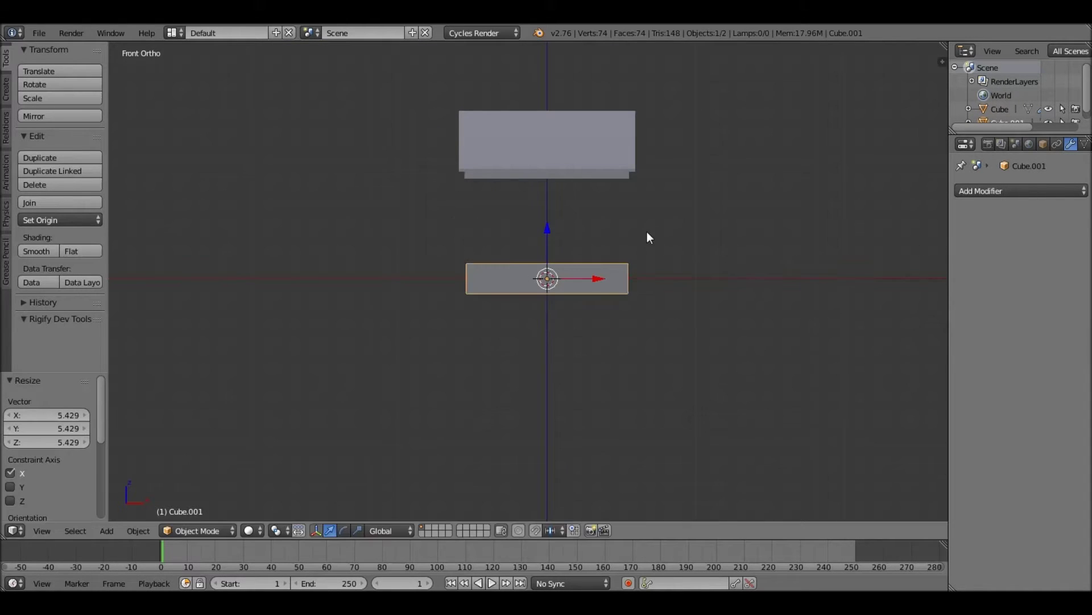
key(KP_3)
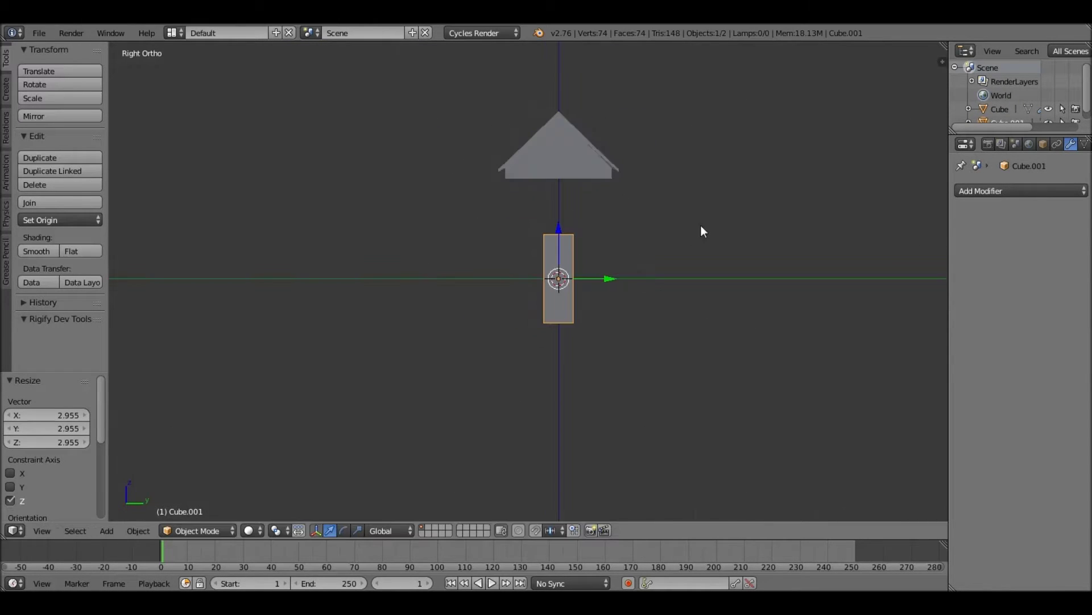
click(661, 267)
middle_drag(661, 268, 569, 318)
Select the box's top face, then raise the roof higher along Z.
key(Tab)
scroll(557, 280, down, 3)
right_click(557, 254)
scroll(591, 361, up, 3)
scroll(590, 362, down, 4)
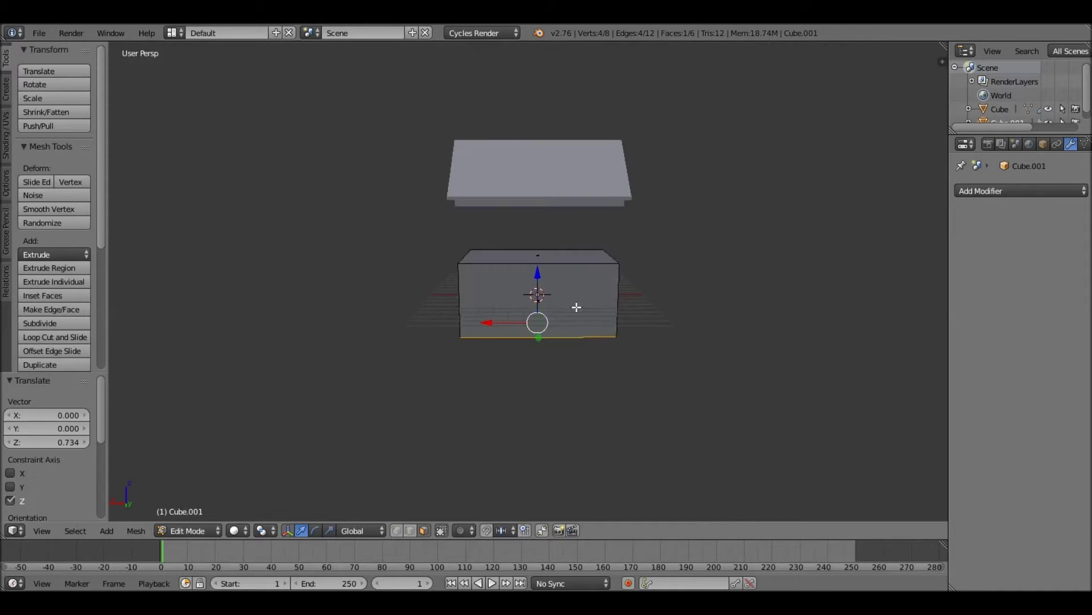
key(Tab)
key(g)
key(z)
click(594, 141)
Move the box along Y so it sits beneath the roof.
right_click(626, 273)
scroll(687, 307, up, 2)
key(g)
key(y)
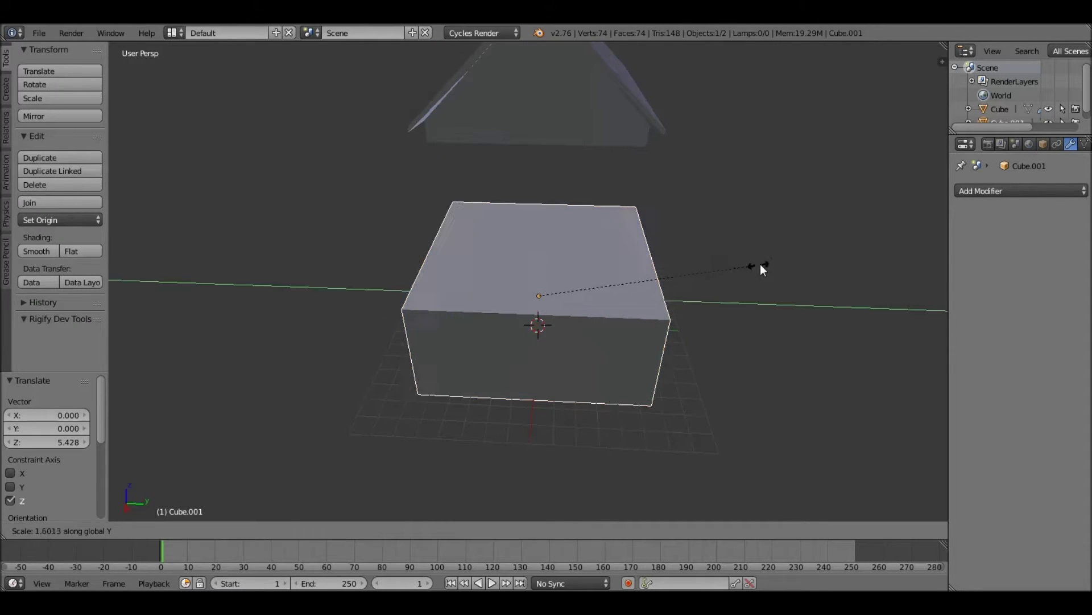
click(619, 295)
key(KP_3)
right_click(544, 186)
scroll(643, 287, up, 2)
right_click(642, 287)
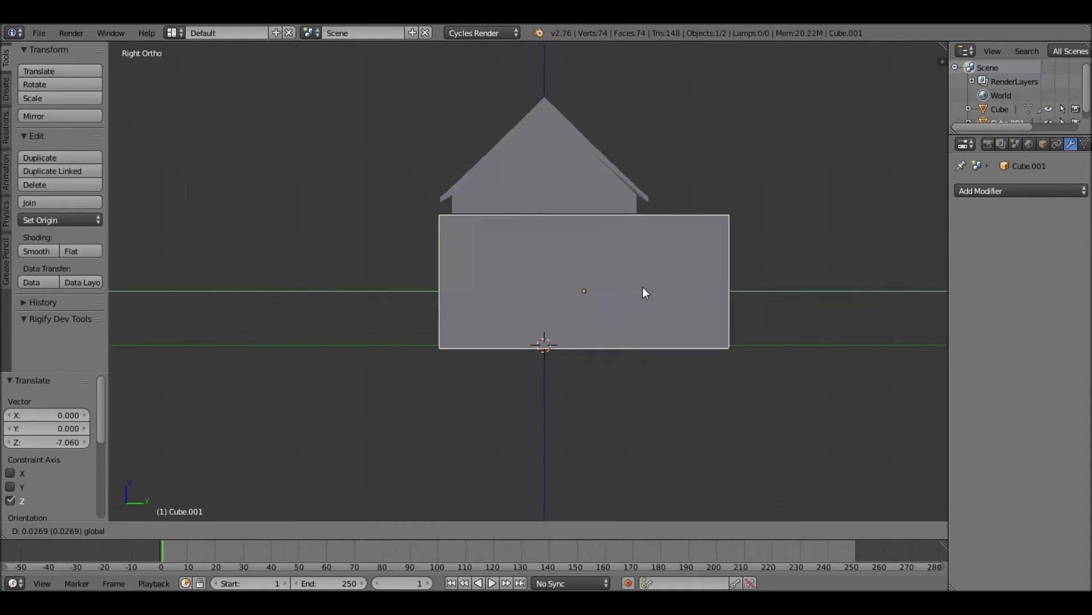
key(g)
key(y)
click(548, 190)
Raise the roof to 3.879 on Z, directly above the box.
right_click(547, 190)
key(g)
key(z)
click(651, 175)
mouse_move(651, 175)
middle_down()
mouse_move(667, 204)
mouse_move(533, 119)
middle_up()
key(g)
click(533, 115)
scroll(495, 162, up, 3)
key(Tab)
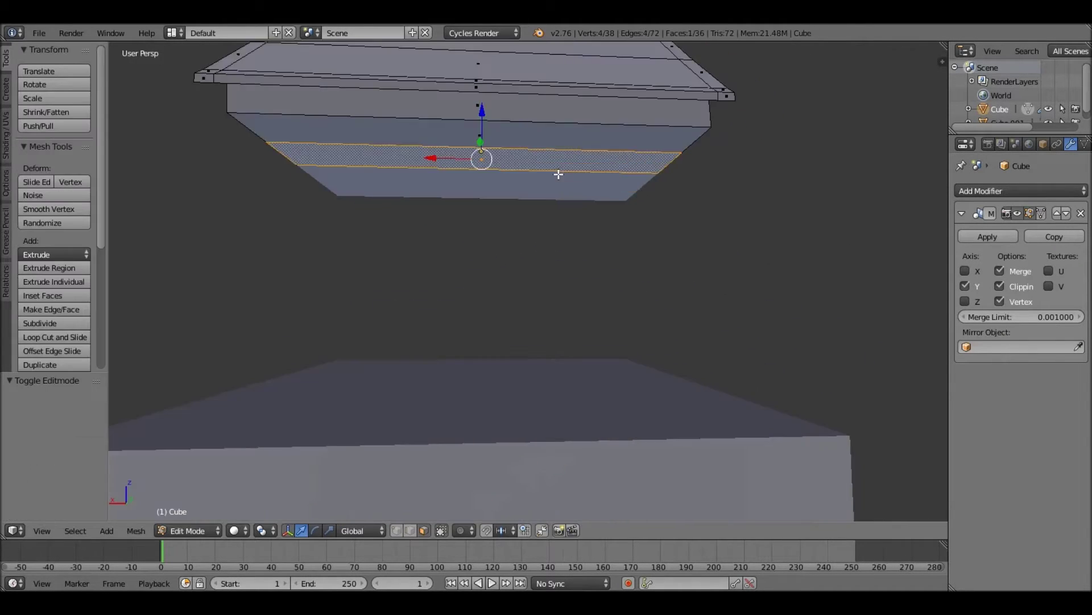
Loop-cut the roof and extrude its lower edge down along Z into upper walls.
scroll(398, 148, up, 2)
key(ctrl+r)
click(353, 128)
scroll(425, 341, down, 3)
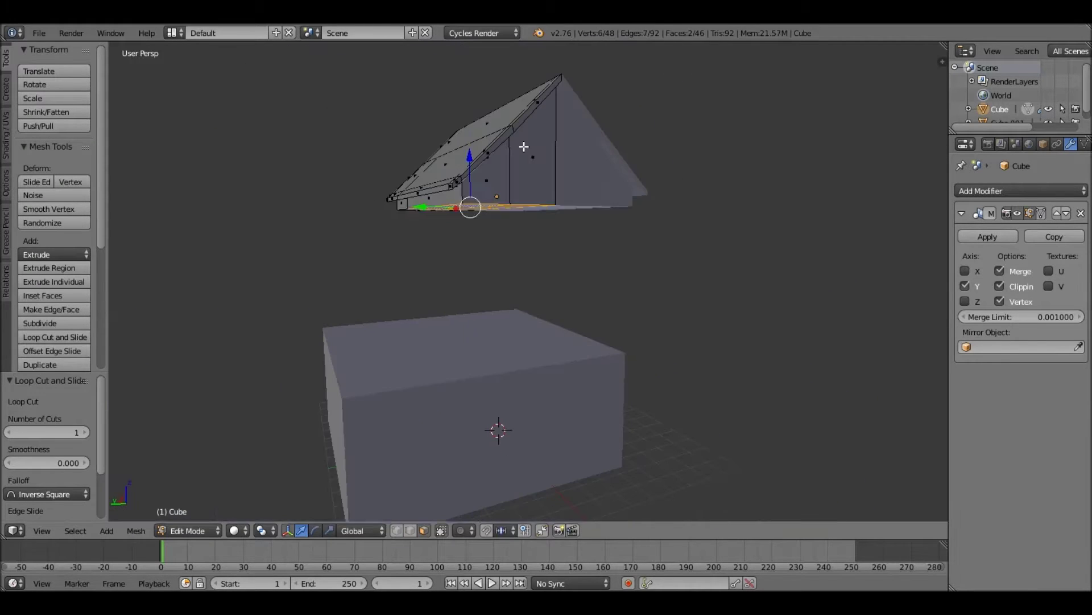
key(e)
key(z)
click(537, 264)
key(Tab)
mouse_move(538, 271)
middle_down()
mouse_move(573, 249)
mouse_move(582, 195)
middle_up()
Shift the upper storey along Y and X to align it over the box.
key(g)
key(y)
click(565, 142)
scroll(592, 114, up, 4)
key(g)
key(y)
right_click(612, 89)
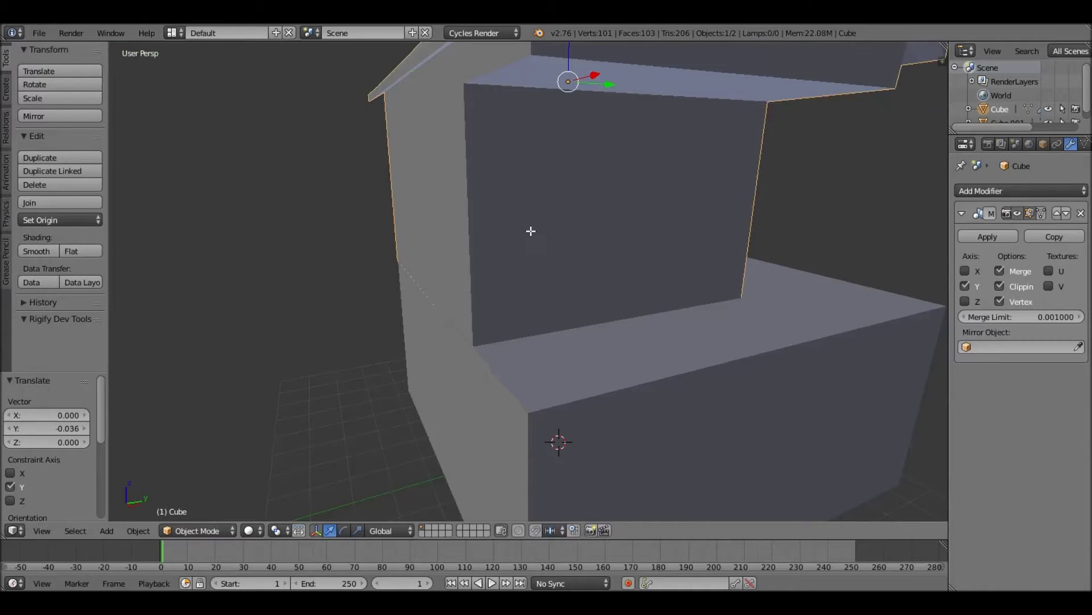
key(Tab)
key(Tab)
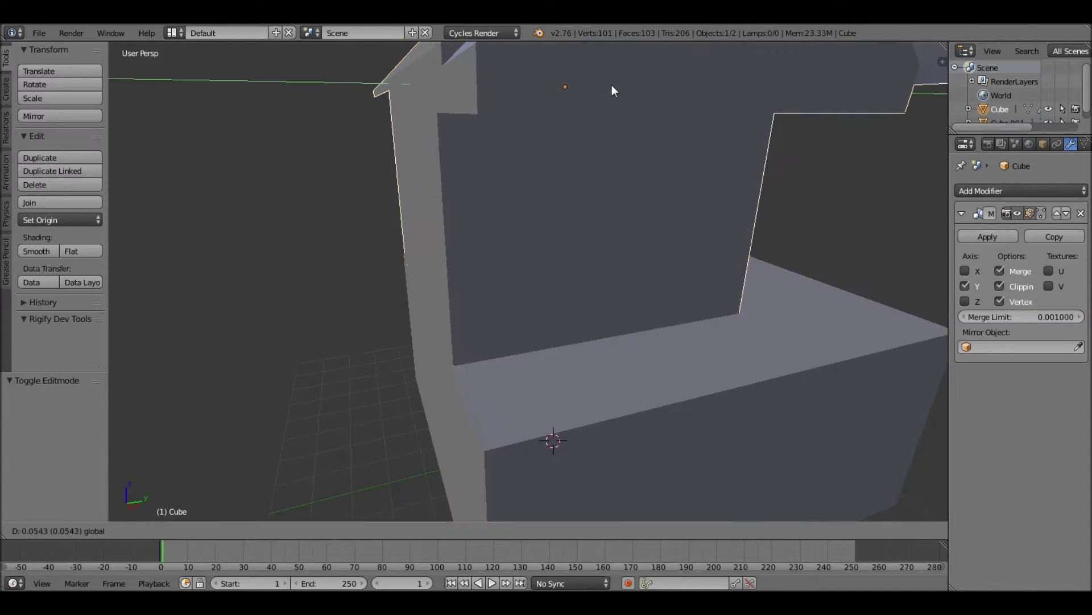
key(Tab)
middle_drag(610, 84, 658, 90)
Add a horizontal edge loop near the base of the ground-floor box.
key(Tab)
drag(657, 90, 669, 91)
middle_drag(634, 140, 472, 276)
scroll(544, 277, down, 4)
mouse_move(543, 278)
middle_down()
mouse_move(581, 251)
mouse_move(500, 309)
mouse_move(550, 283)
mouse_move(518, 315)
mouse_move(480, 263)
mouse_move(513, 256)
middle_up()
right_click(583, 268)
scroll(584, 268, up, 3)
Delete the box's corner faces to carve a recessed notch.
key(Tab)
click(570, 320)
shift+right_click(466, 330)
key(x)
click(449, 360)
click(424, 531)
key(x)
click(483, 370)
key(Tab)
mouse_move(504, 326)
middle_down()
mouse_move(608, 245)
mouse_move(585, 288)
middle_up()
key(Tab)
scroll(585, 288, up, 3)
mouse_move(581, 390)
middle_down()
mouse_move(508, 348)
mouse_move(474, 269)
middle_up()
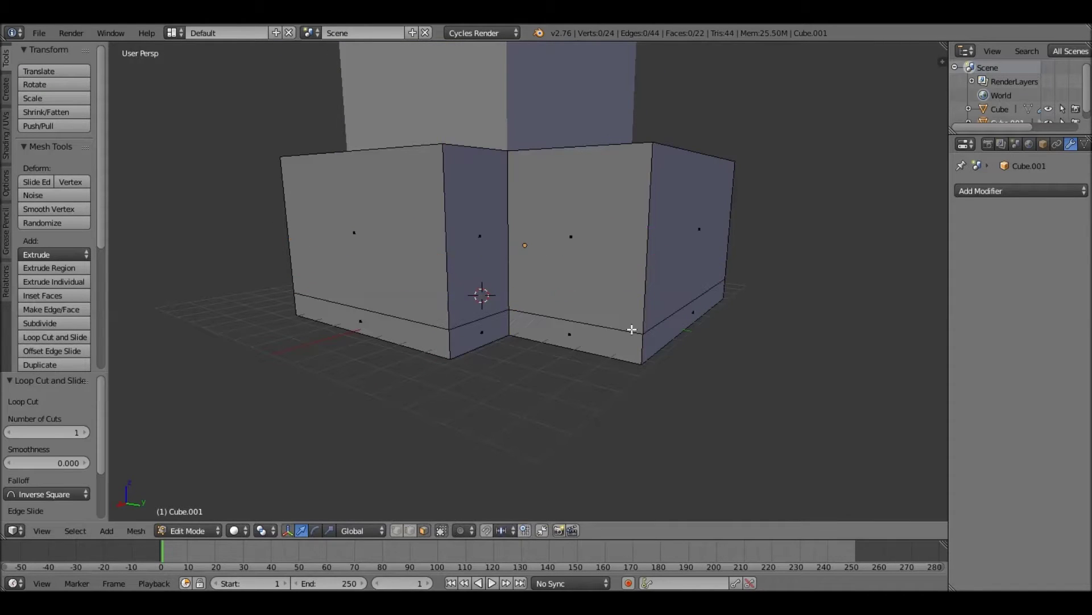
Extrude the side face along X and merge its vertices.
mouse_move(626, 331)
middle_down()
mouse_move(474, 317)
mouse_move(490, 319)
middle_up()
key(e)
click(496, 349)
shift+right_click(488, 316)
key(alt+m)
Extrude the porch floor face, narrow it along Y and raise it slightly.
ctrl+click(424, 529)
scroll(568, 232, down, 5)
scroll(570, 245, up, 4)
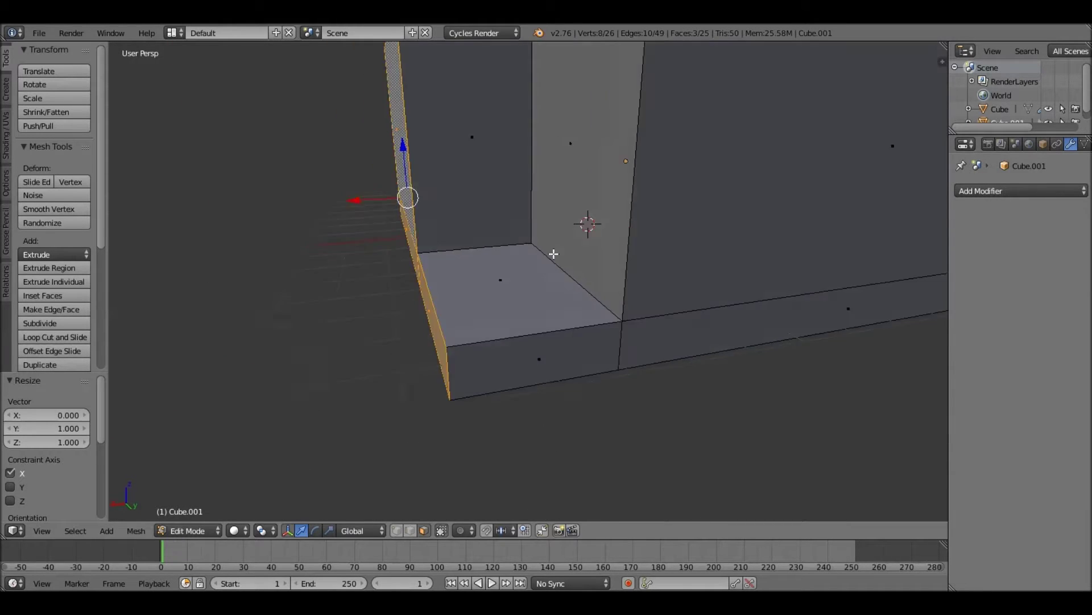
right_click(592, 267)
key(e)
key(s)
click(628, 314)
middle_drag(627, 314, 569, 285)
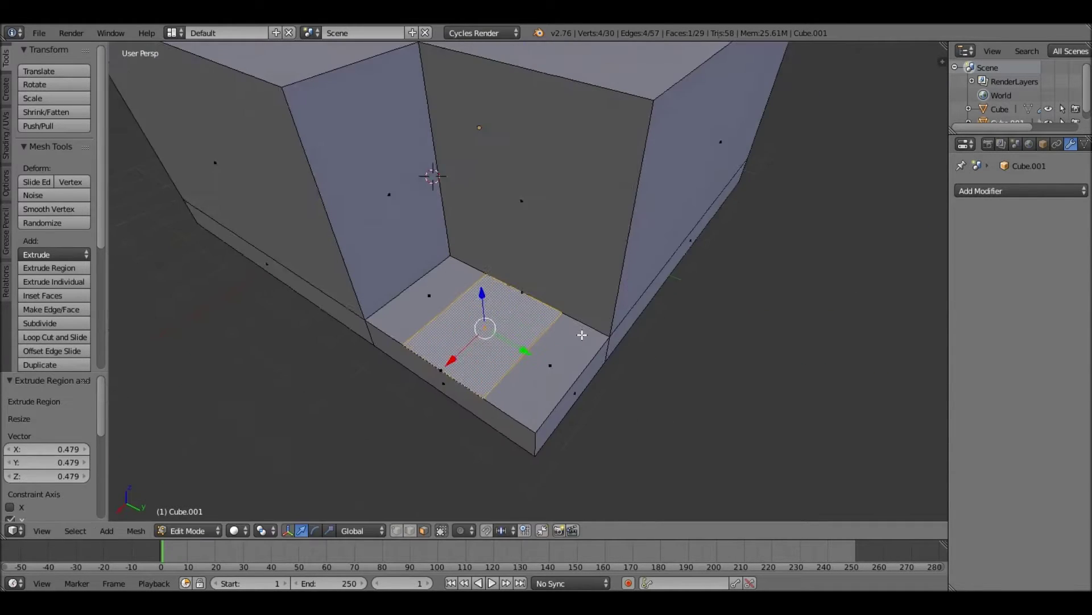
key(g)
key(z)
click(653, 288)
Move and scale the porch face along Y, then undo a trial step extrusion.
middle_drag(653, 288, 626, 281)
key(g)
key(y)
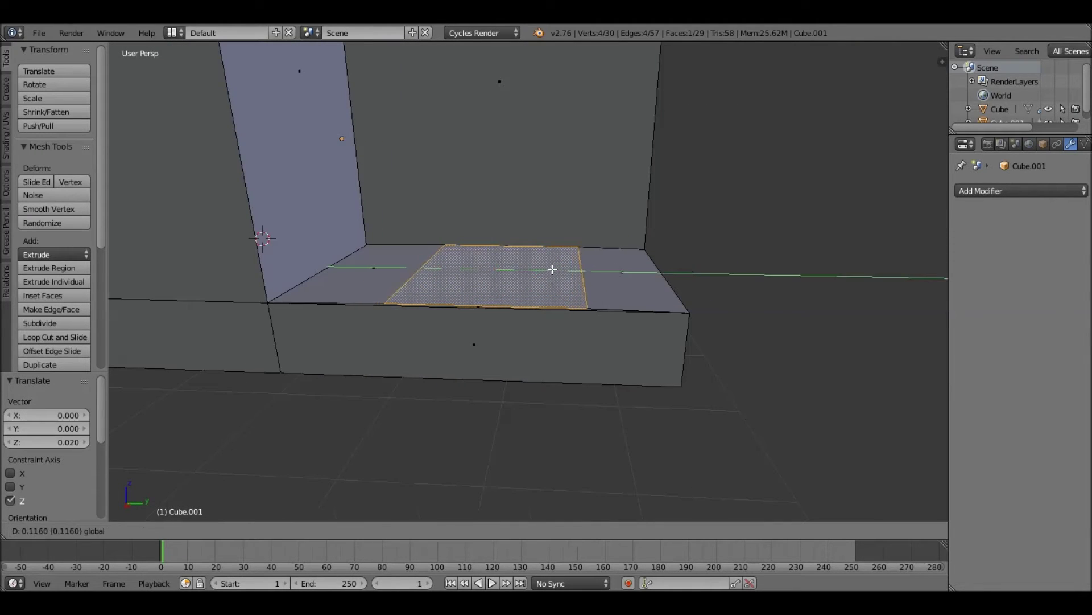
click(574, 279)
key(s)
key(y)
mouse_move(641, 355)
middle_down()
mouse_move(595, 287)
mouse_move(597, 267)
middle_up()
key(e)
key(ctrl+z)
key(ctrl+z)
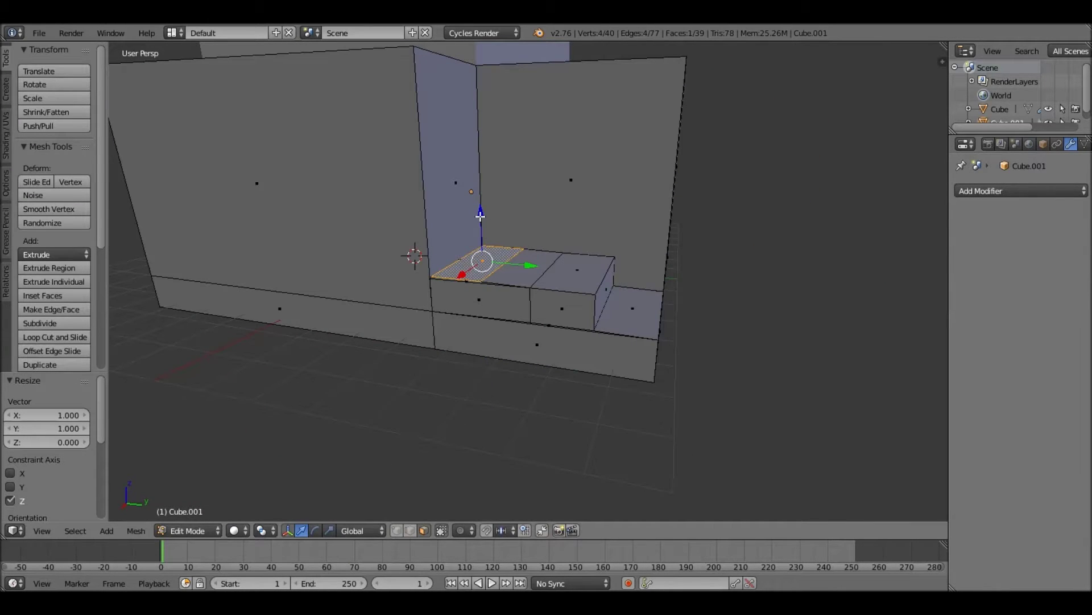
middle_drag(524, 263, 515, 208)
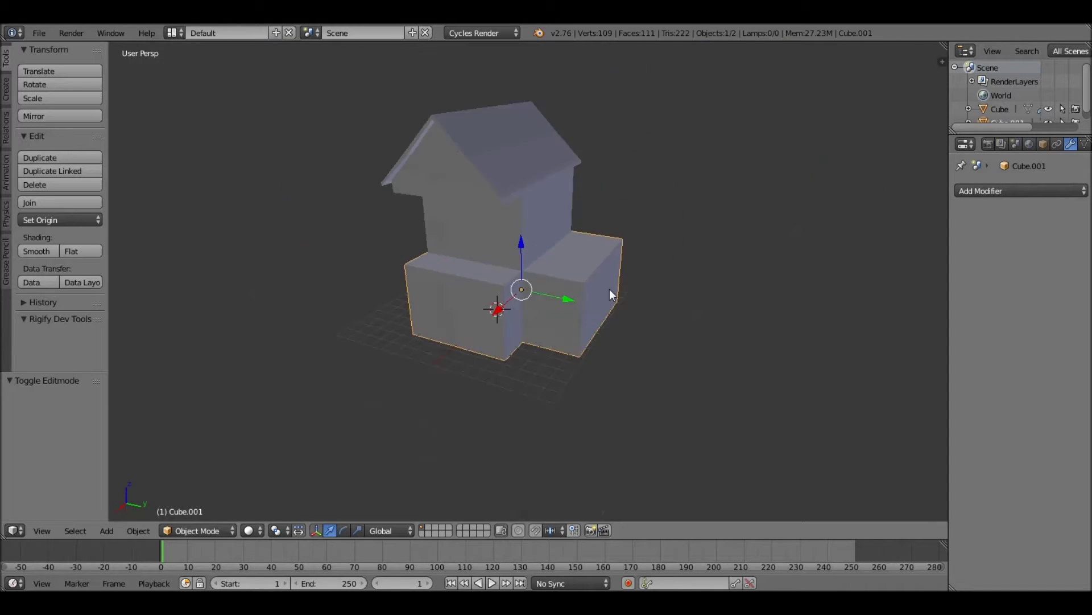
Adjust the ground-floor block's height by moving its top and bottom faces vertically.
middle_drag(609, 289, 572, 268)
scroll(551, 233, up, 2)
scroll(551, 233, up, 2)
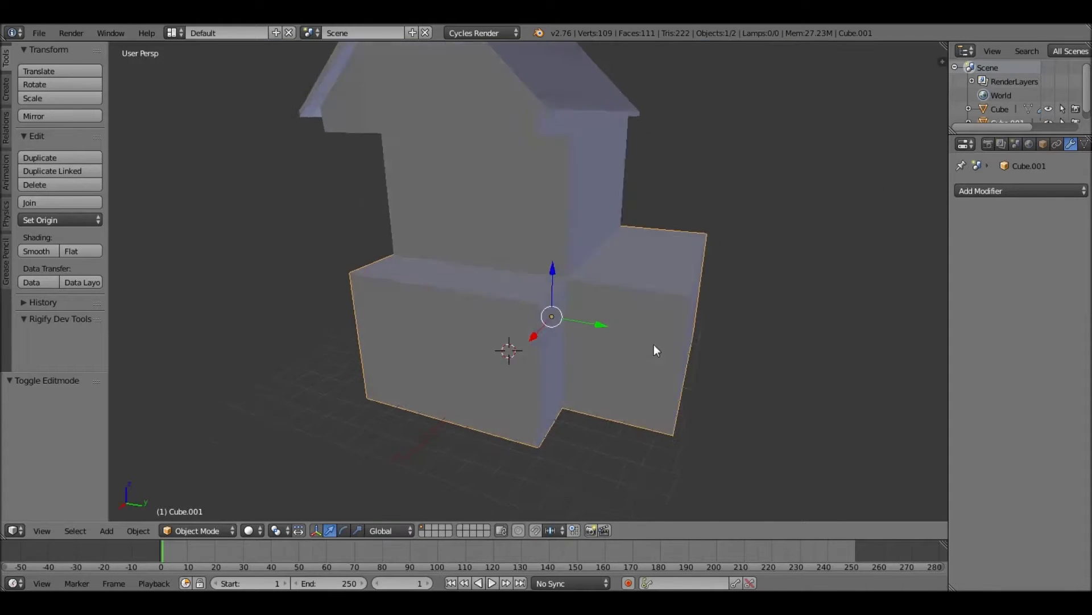
key(Tab)
key(z)
mouse_move(654, 343)
middle_down()
mouse_move(718, 296)
mouse_move(708, 353)
middle_up()
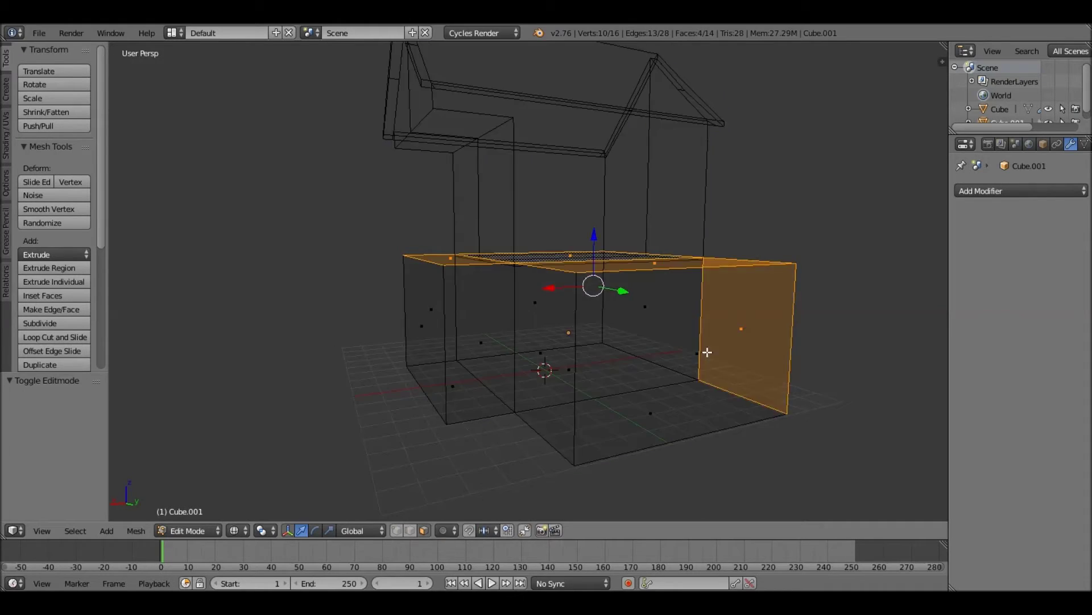
key(z)
right_click(580, 285)
mouse_move(622, 353)
middle_down()
mouse_move(580, 285)
mouse_move(543, 288)
middle_up()
key(g)
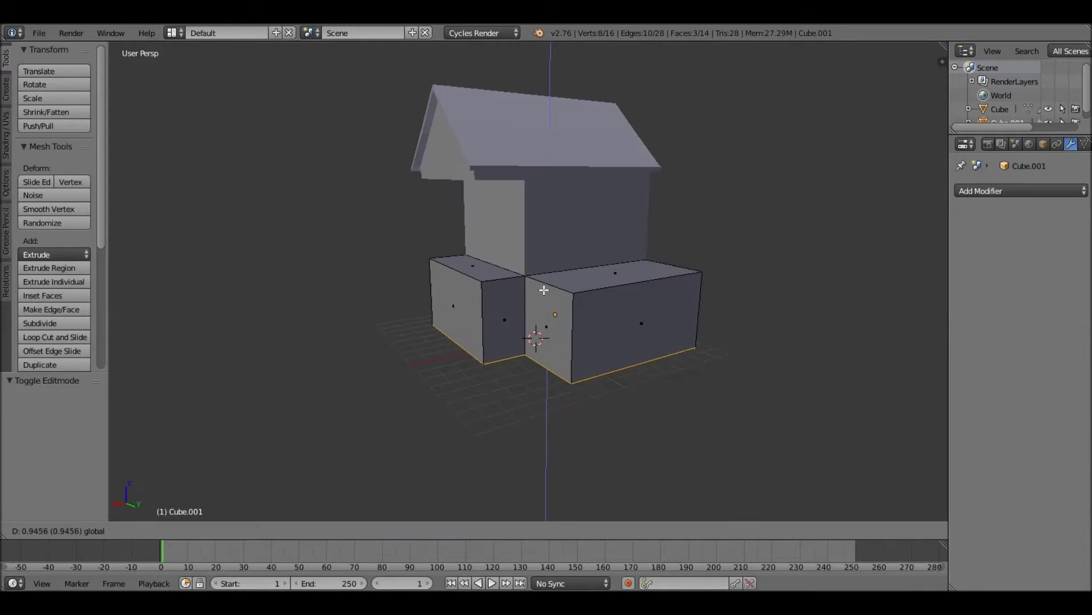
key(Tab)
Add a new cube, scale it down to 0.267, and move it under the roof eave.
scroll(448, 176, up, 4)
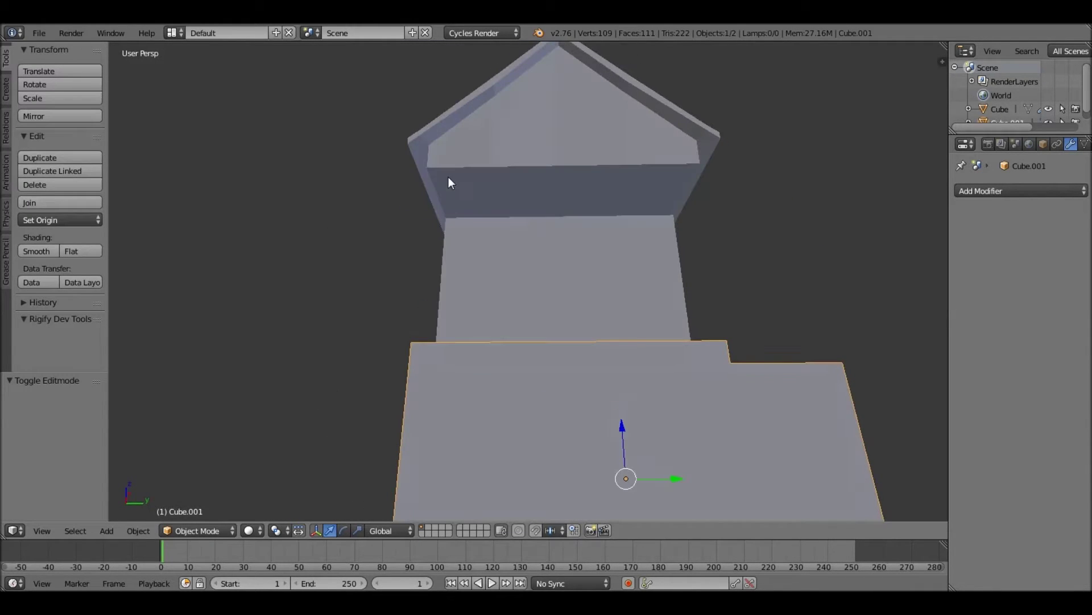
key(shift+a)
click(495, 193)
key(s)
key(Tab)
mouse_move(772, 324)
middle_down()
mouse_move(591, 268)
mouse_move(471, 249)
middle_up()
key(g)
key(x)
click(680, 194)
click(665, 197)
mouse_move(664, 197)
middle_down()
mouse_move(639, 178)
mouse_move(615, 280)
mouse_move(624, 295)
mouse_move(465, 248)
middle_up()
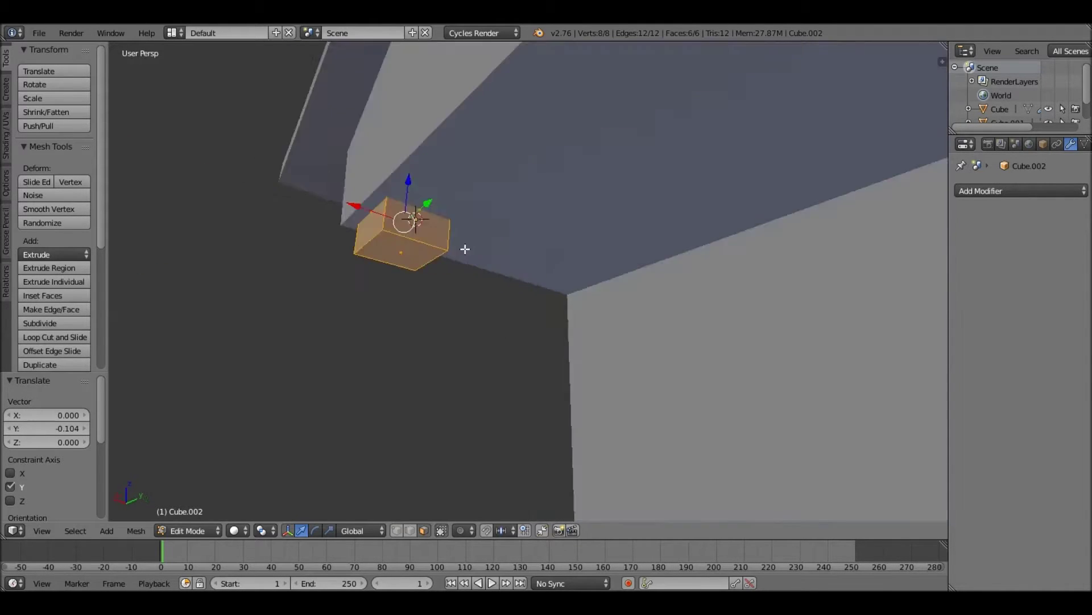
Extrude the post's bottom face down from the roof overhang to the porch floor.
scroll(465, 249, down, 5)
middle_drag(588, 280, 671, 261)
key(e)
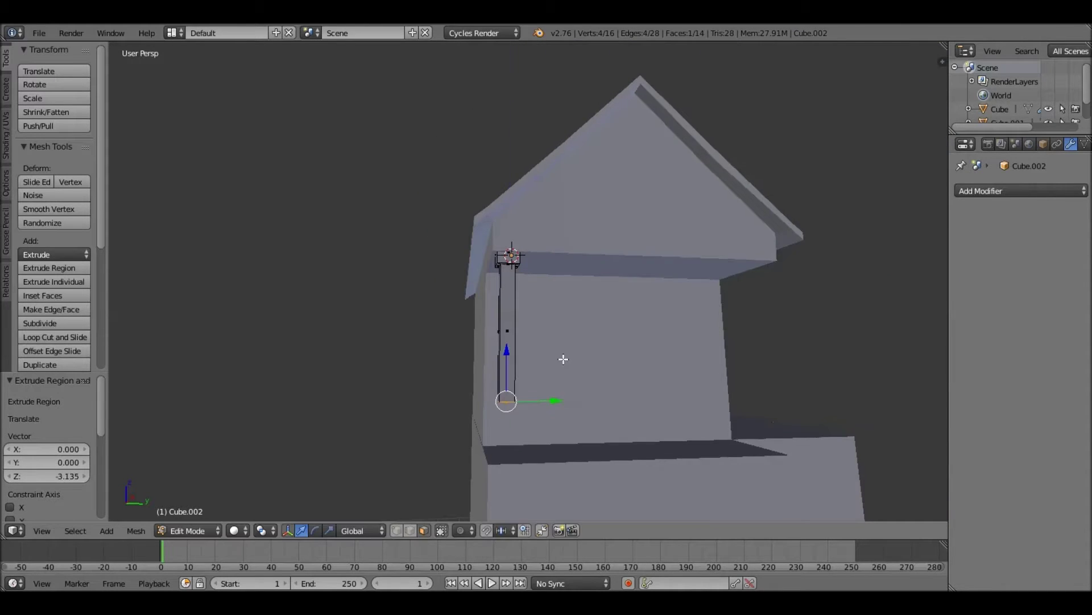
scroll(563, 359, up, 2)
scroll(512, 284, up, 4)
key(g)
click(485, 199)
scroll(489, 166, down, 4)
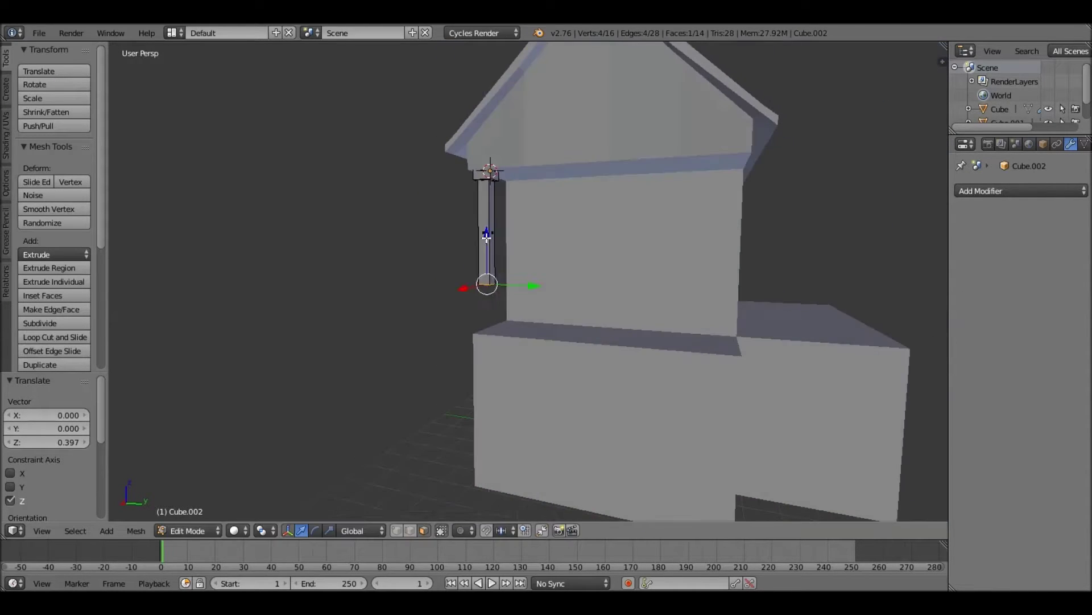
scroll(512, 228, up, 3)
scroll(616, 232, up, 2)
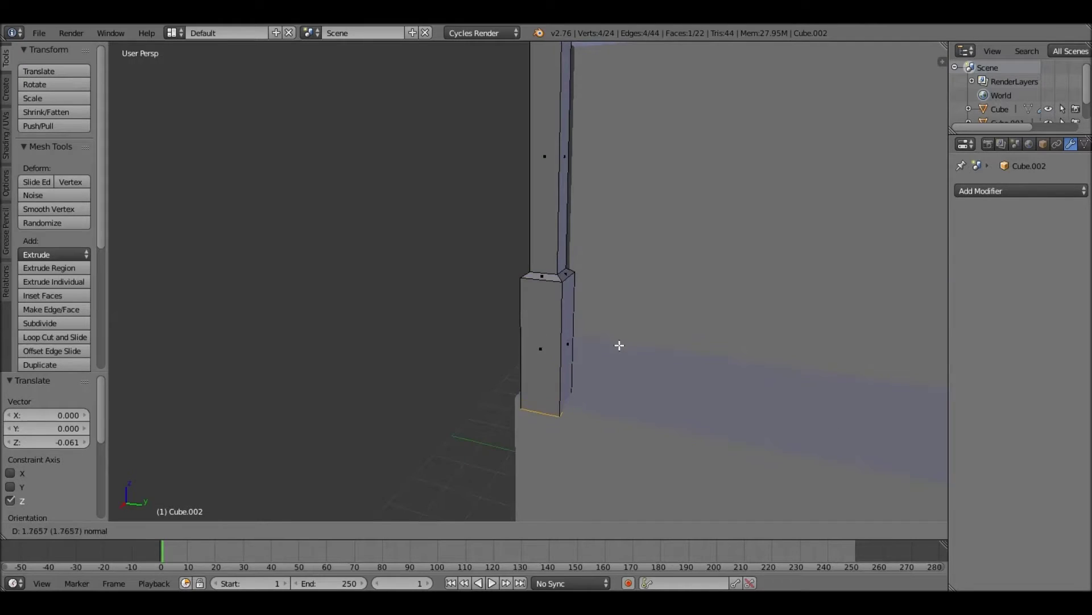
click(619, 343)
Nudge the post along X into place and preview the house in rendered shading.
key(Tab)
scroll(545, 322, down, 3)
key(g)
key(x)
click(538, 236)
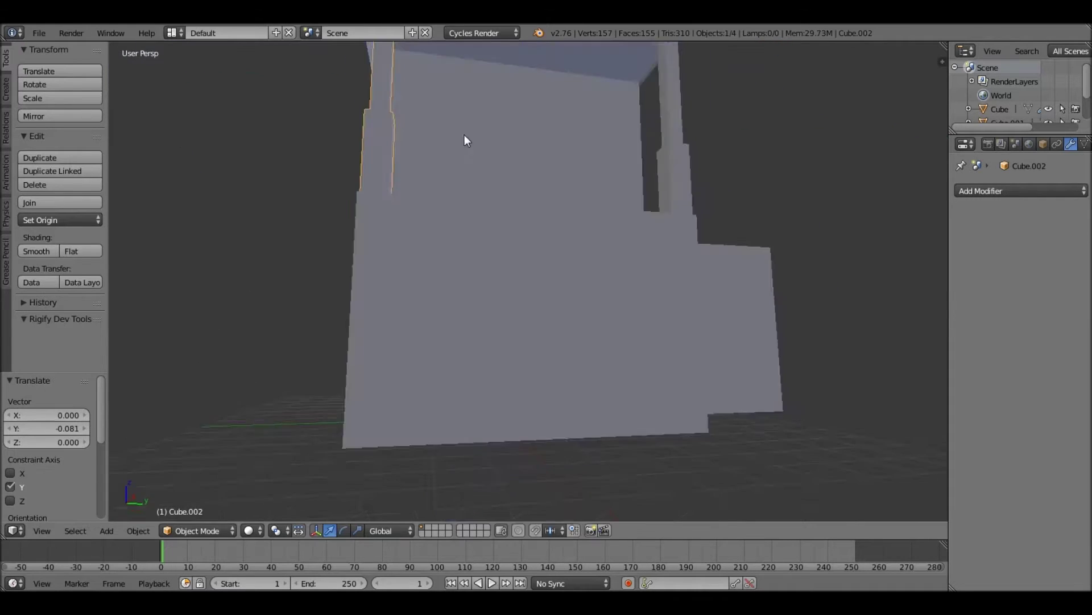
scroll(467, 140, down, 3)
scroll(476, 127, down, 2)
scroll(505, 234, down, 2)
key(shift+z)
key(shift+z)
Add a new cube and move it along X to the pillar base.
middle_drag(655, 297, 566, 336)
key(shift+a)
click(561, 322)
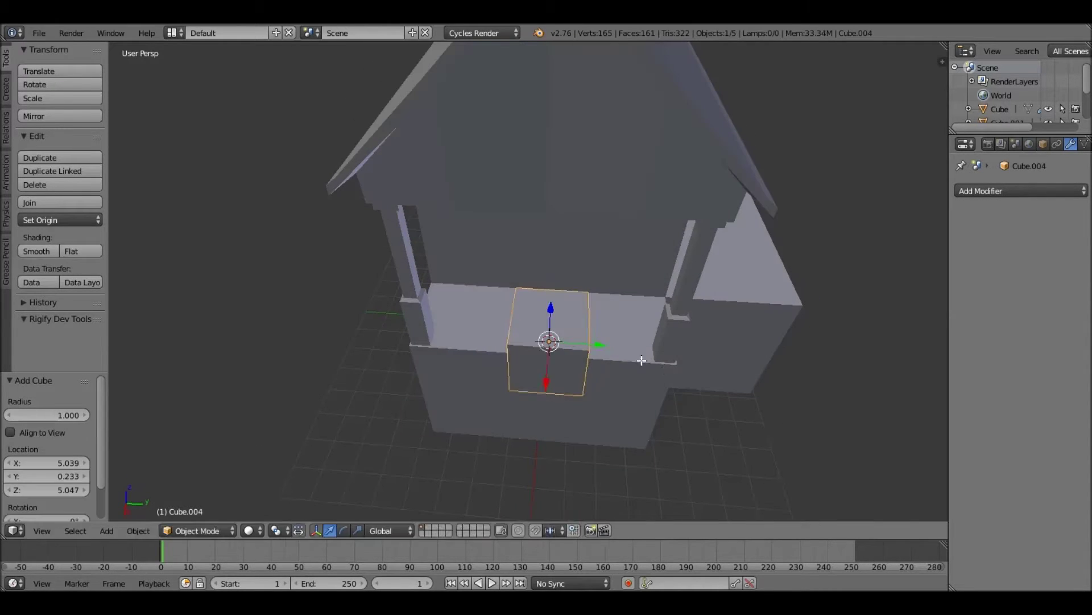
key(Tab)
mouse_move(641, 370)
middle_down()
mouse_move(606, 363)
mouse_move(505, 402)
middle_up()
scroll(606, 363, up, 2)
key(g)
key(x)
click(372, 322)
middle_drag(372, 322, 570, 360)
Shrink the cube, align it along X, and stretch it into a tall post.
key(s)
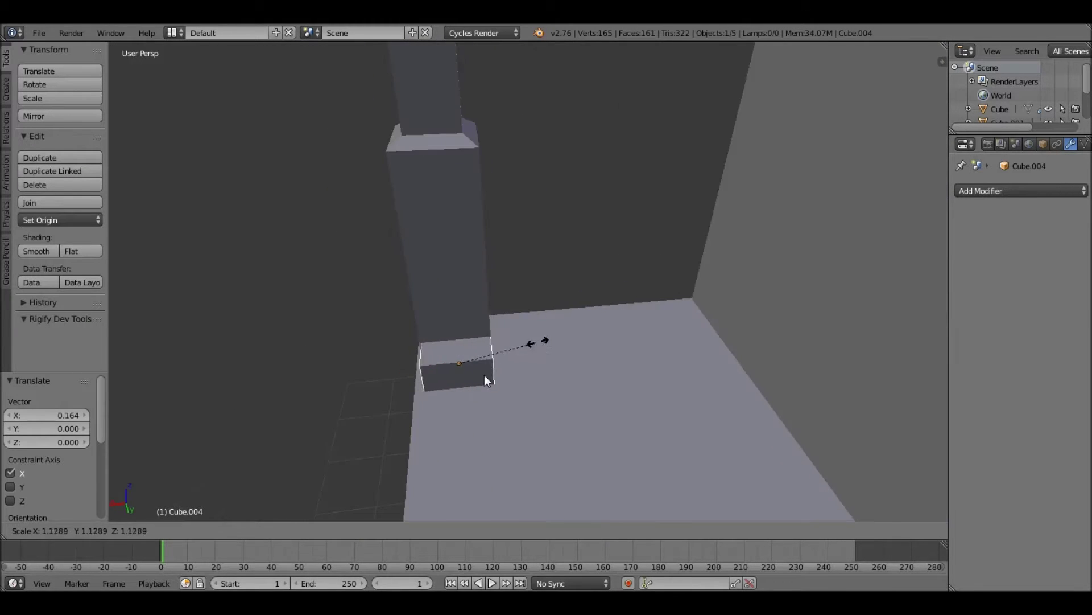
click(483, 374)
key(g)
key(x)
click(466, 355)
middle_drag(460, 349, 651, 316)
key(g)
key(x)
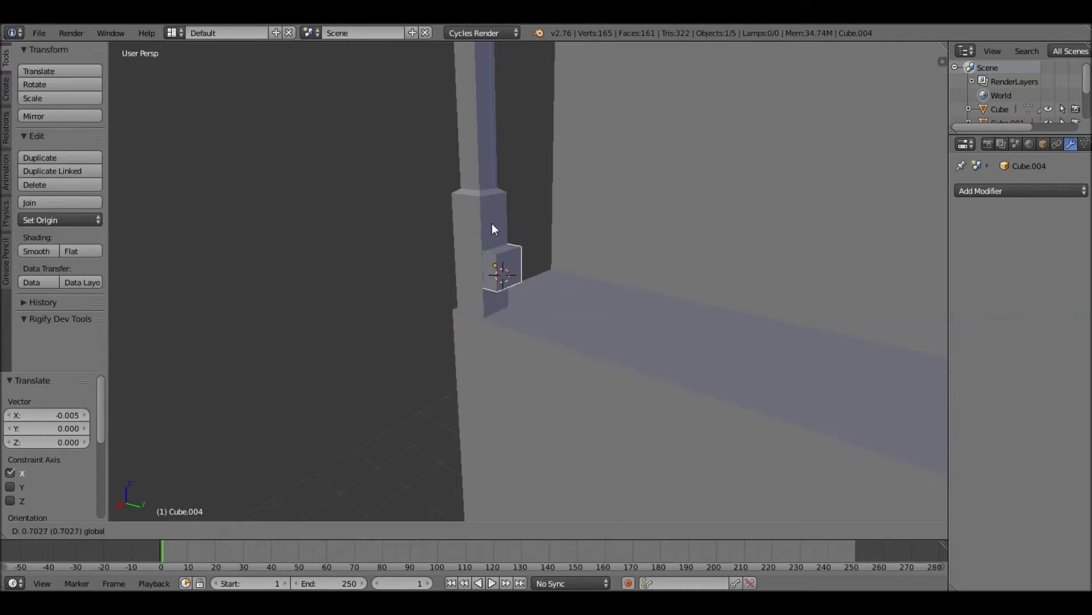
click(719, 151)
middle_drag(719, 151, 627, 251)
scroll(565, 278, down, 3)
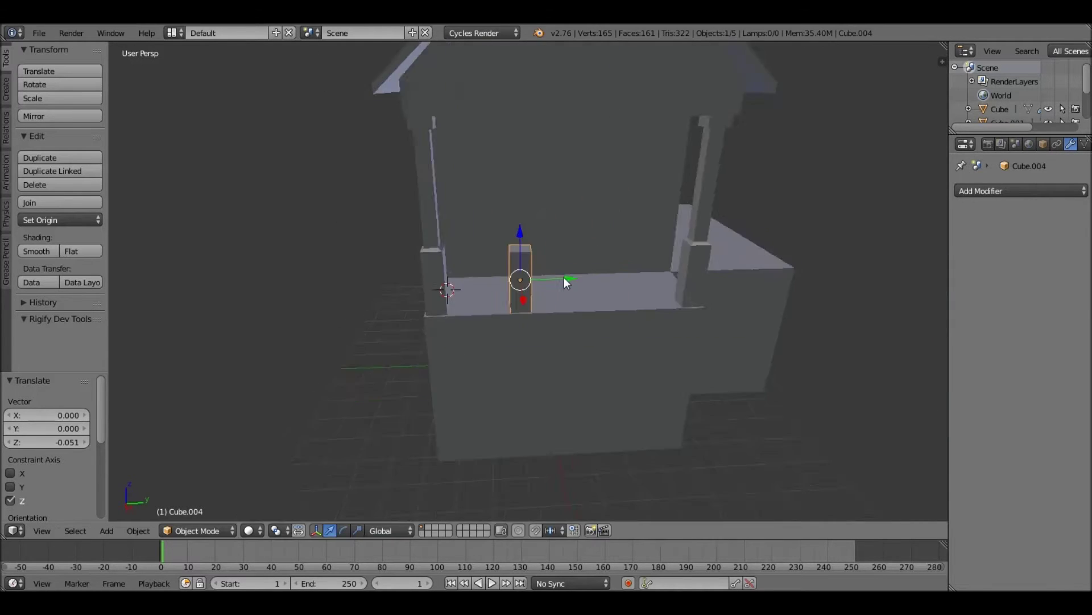
Duplicate the post along Y to the other side of the porch.
key(Tab)
scroll(682, 296, up, 3)
click(680, 221)
key(Tab)
scroll(518, 302, down, 5)
key(shift+d)
key(y)
click(699, 300)
scroll(599, 311, up, 2)
click(600, 312)
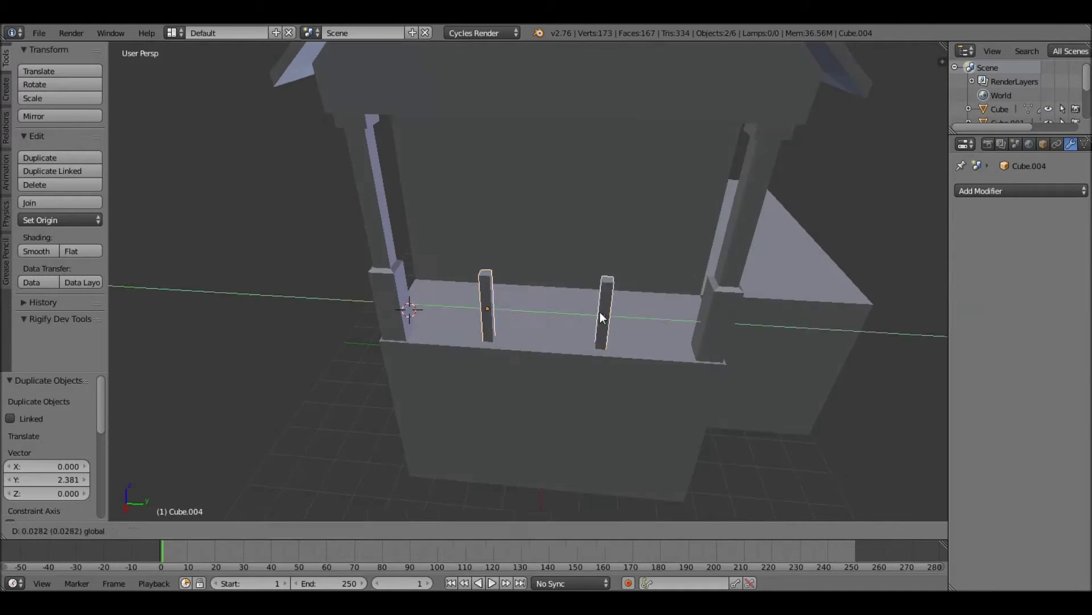
mouse_move(600, 312)
middle_down()
mouse_move(533, 316)
mouse_move(632, 313)
middle_up()
Copy another post, rotate it 90° on X into a horizontal beam, and raise it to rail height.
key(shift+d)
key(y)
click(535, 313)
key(r)
key(x)
key(9)
key(0)
key(Return)
key(g)
key(z)
click(408, 232)
Lengthen the top rail by extruding its end face along Y.
middle_drag(408, 232, 500, 278)
right_click(500, 278)
key(g)
key(z)
right_click(744, 321)
shift+right_click(551, 296)
right_click(421, 244)
key(Tab)
right_click(484, 248)
key(e)
click(585, 280)
scroll(624, 264, down, 3)
middle_drag(623, 264, 571, 353)
key(Tab)
Thin a post along X and position it under the rail as a baluster.
right_click(505, 237)
key(s)
key(x)
key(g)
key(x)
click(545, 251)
scroll(667, 377, down, 5)
key(a)
mouse_move(701, 343)
middle_down()
mouse_move(595, 318)
mouse_move(549, 299)
mouse_move(542, 281)
middle_up()
scroll(548, 299, up, 4)
Copy the thin baluster along Y to place several evenly spaced posts under the rail.
right_click(463, 262)
key(g)
key(y)
click(586, 278)
click(654, 279)
middle_drag(654, 279, 394, 279)
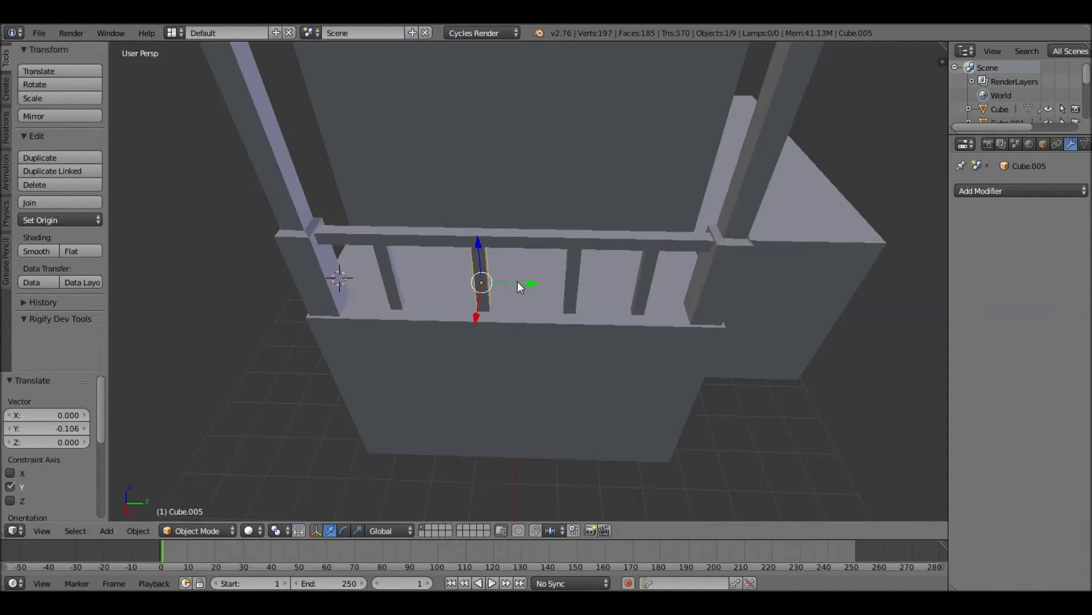
click(578, 295)
scroll(579, 295, down, 5)
right_click(535, 234)
key(Tab)
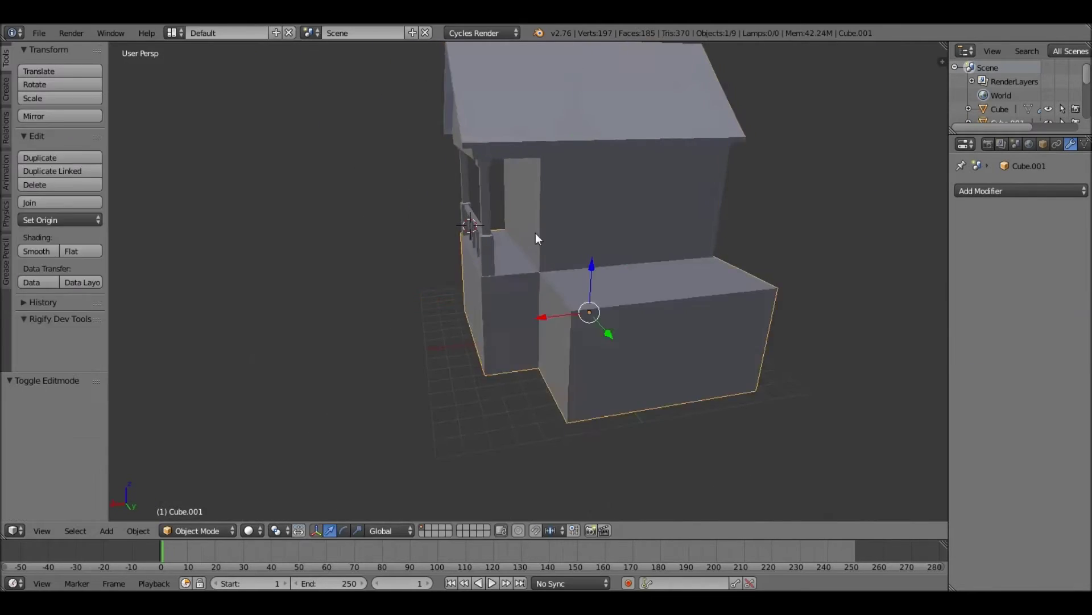
Select corner edges of the lower block in wireframe view while orbiting the house.
middle_drag(535, 234, 485, 211)
drag(485, 212, 472, 212)
scroll(600, 246, up, 3)
scroll(529, 216, down, 4)
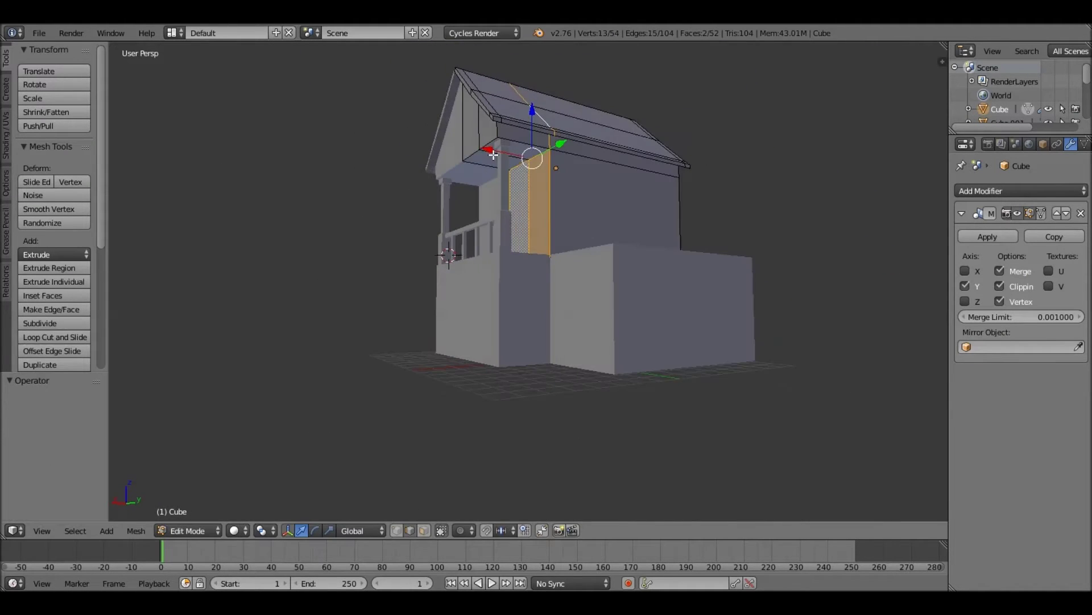
scroll(500, 157, up, 4)
key(Tab)
right_click(546, 288)
key(Tab)
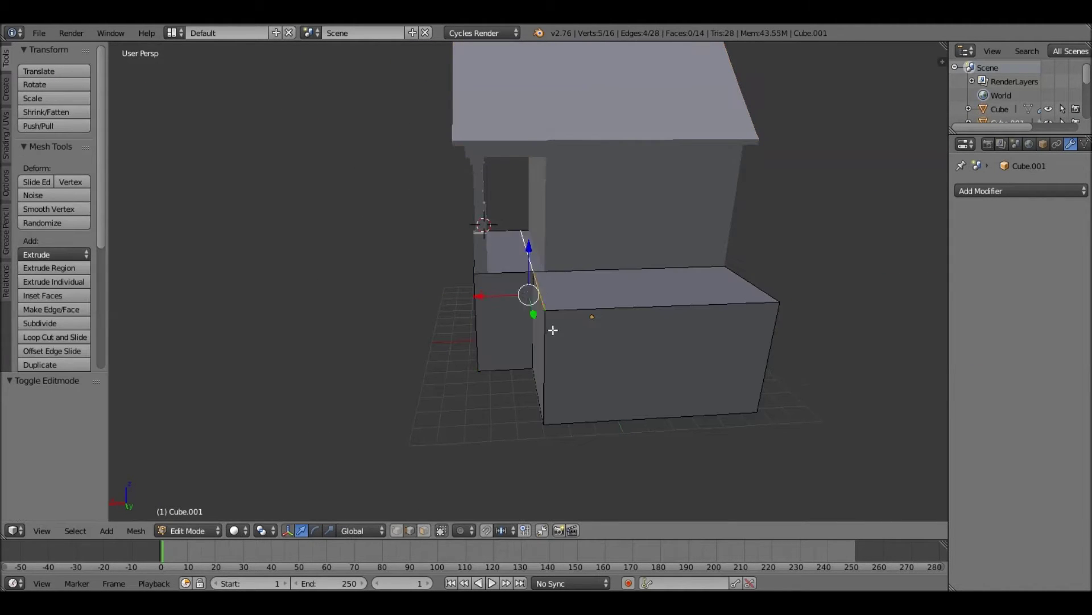
key(z)
shift+right_click(540, 337)
key(z)
middle_drag(585, 395, 484, 317)
key(Tab)
mouse_move(537, 371)
middle_down()
mouse_move(524, 341)
mouse_move(608, 356)
mouse_move(538, 227)
mouse_move(515, 299)
middle_up()
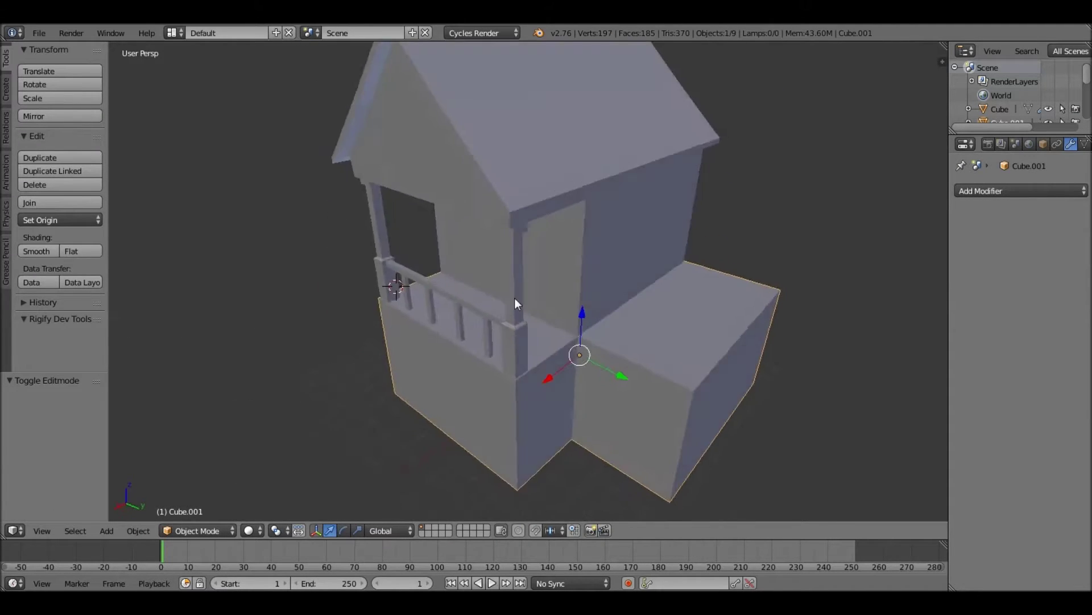
Duplicate the porch railing, turn the copy 90° about Z and shorten it along X.
right_click(688, 322)
key(shift+d)
key(y)
click(603, 337)
key(r)
key(z)
key(Escape)
middle_drag(602, 337, 835, 367)
key(g)
key(x)
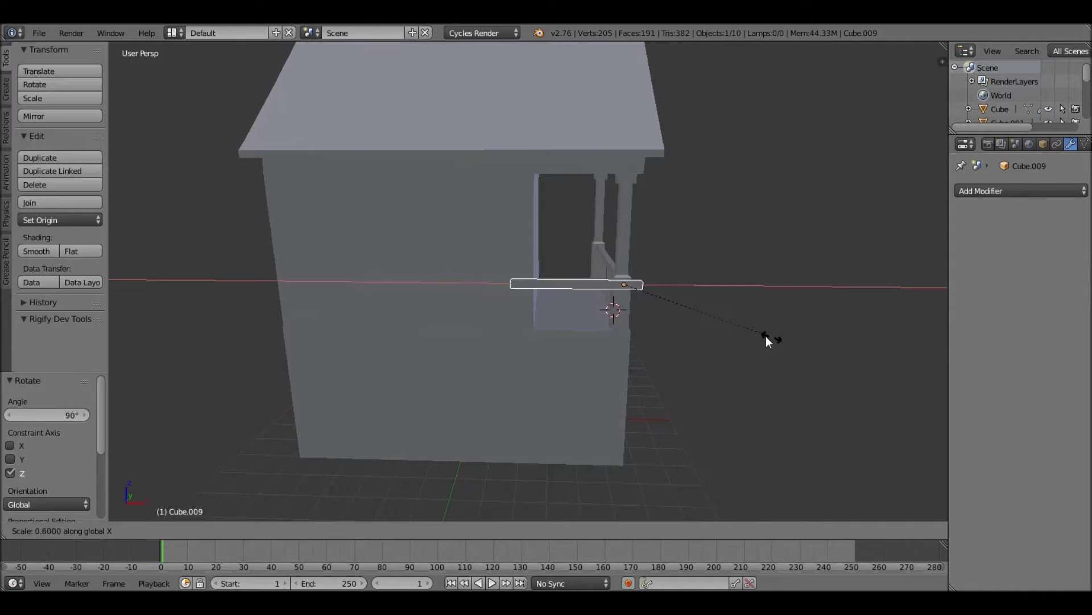
click(766, 336)
Move the shortened rail into place along the side of the porch.
middle_drag(766, 336, 583, 378)
scroll(739, 341, up, 4)
mouse_move(739, 347)
middle_down()
mouse_move(689, 323)
mouse_move(404, 316)
middle_up()
key(z)
key(z)
key(g)
key(y)
click(619, 316)
mouse_move(617, 310)
middle_down()
mouse_move(530, 306)
mouse_move(545, 343)
mouse_move(593, 341)
middle_up()
Duplicate a baluster and slide the copy along Y onto the side railing.
right_click(530, 323)
key(shift+d)
key(g)
key(y)
click(521, 300)
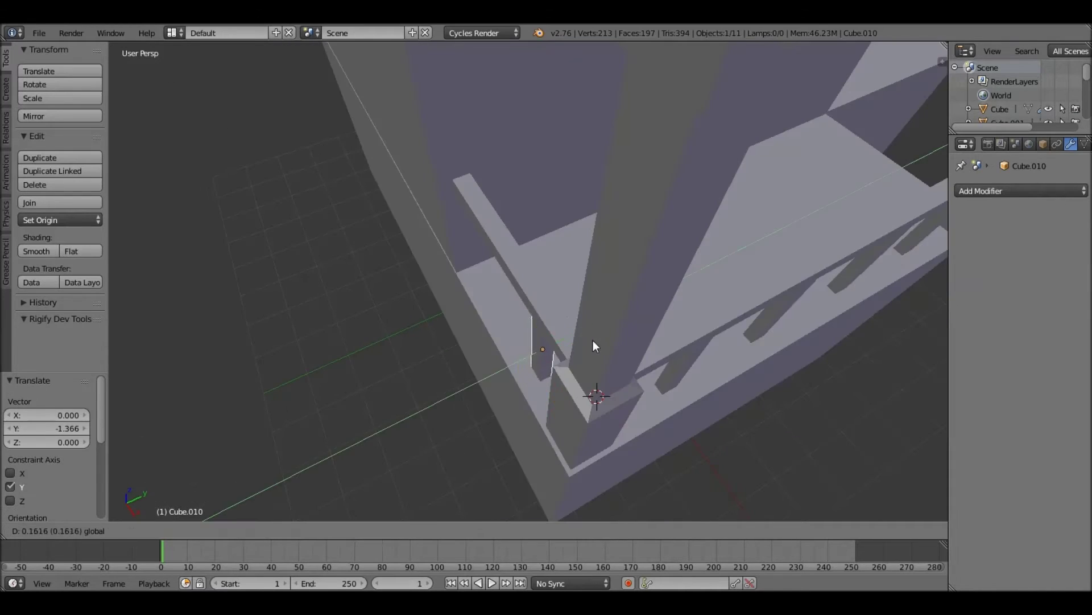
key(z)
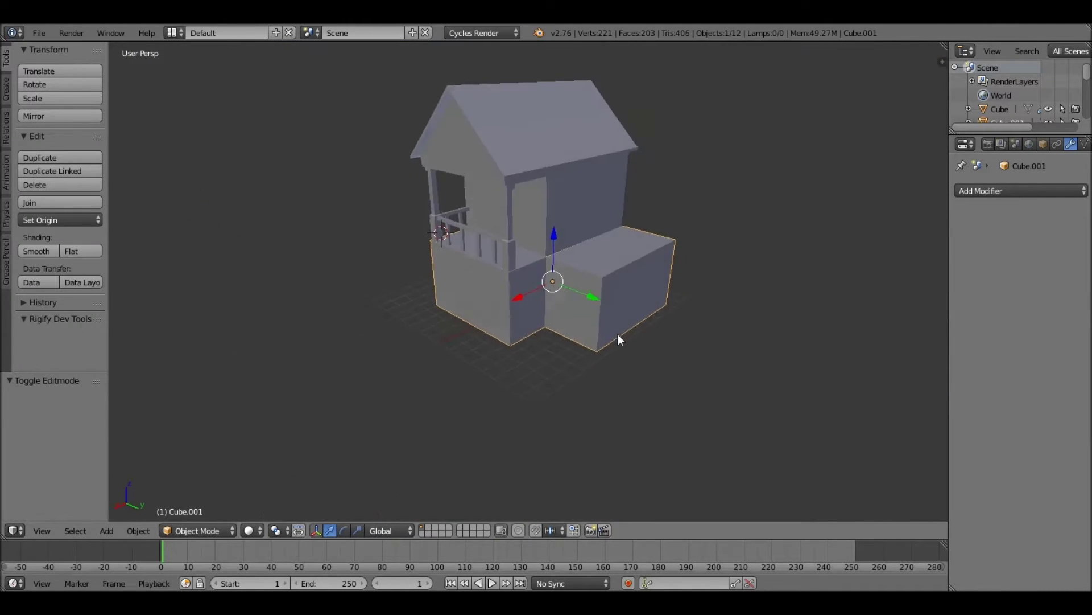
Set the 3D cursor against the ground-floor wall and add a cube for the stairs.
middle_drag(618, 340, 563, 305)
click(561, 303)
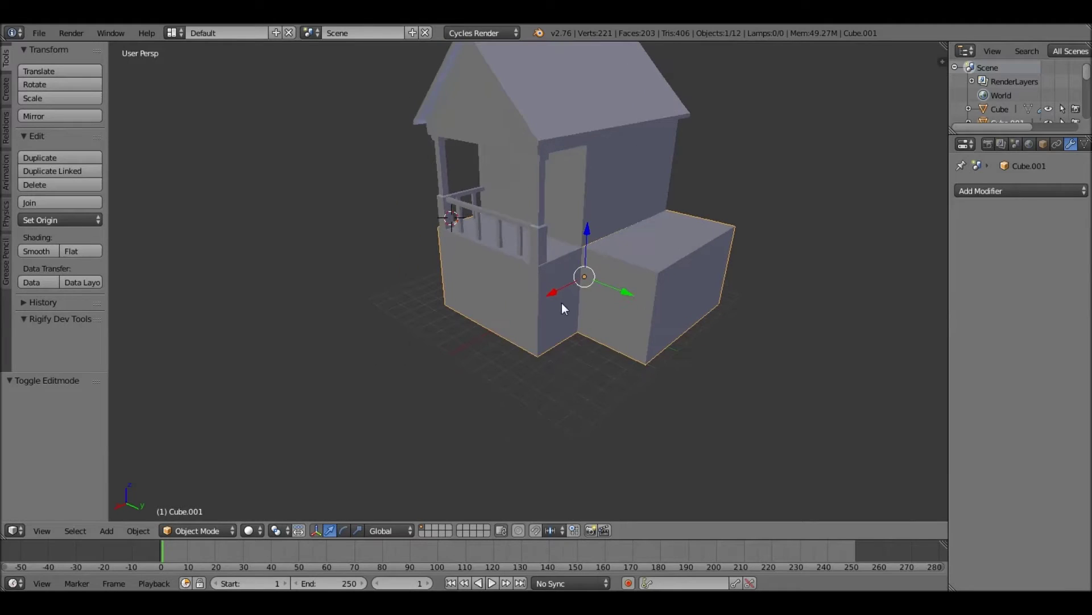
key(shift+a)
click(696, 342)
Shrink the new cube and extrude its end face to lengthen it into a block.
scroll(696, 343, up, 5)
key(s)
click(572, 279)
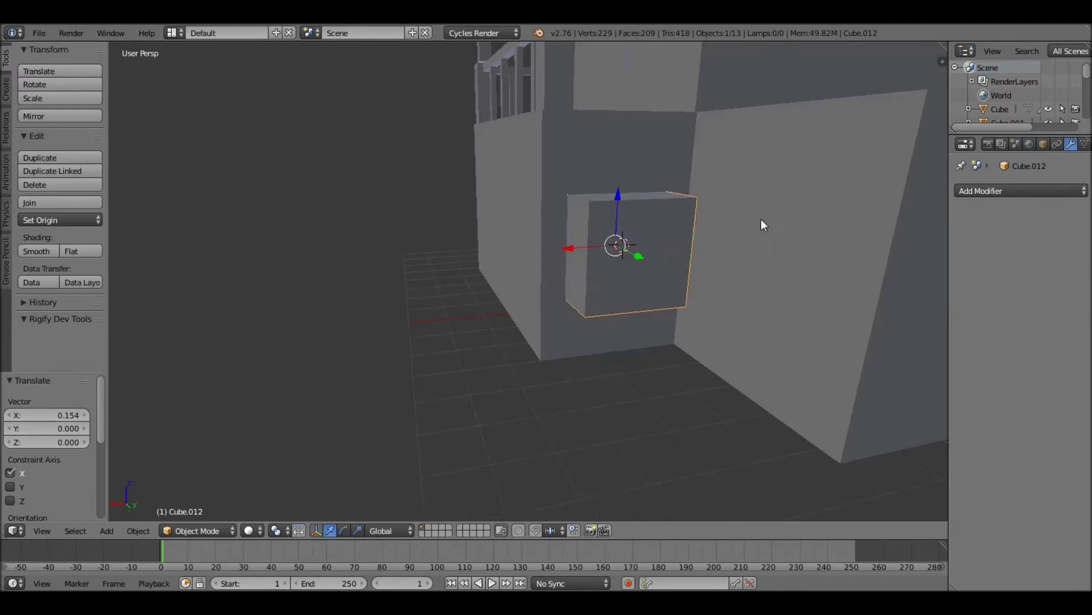
middle_drag(760, 219, 651, 265)
key(Tab)
right_click(592, 336)
key(e)
mouse_move(504, 305)
middle_down()
mouse_move(569, 319)
mouse_move(600, 208)
mouse_move(567, 291)
middle_up()
click(533, 323)
key(Tab)
click(599, 208)
Move the block along Y and extrude its end face outward to extend the stair base.
scroll(640, 250, up, 3)
key(g)
key(y)
click(634, 334)
middle_drag(620, 352, 537, 330)
key(Tab)
key(e)
click(738, 319)
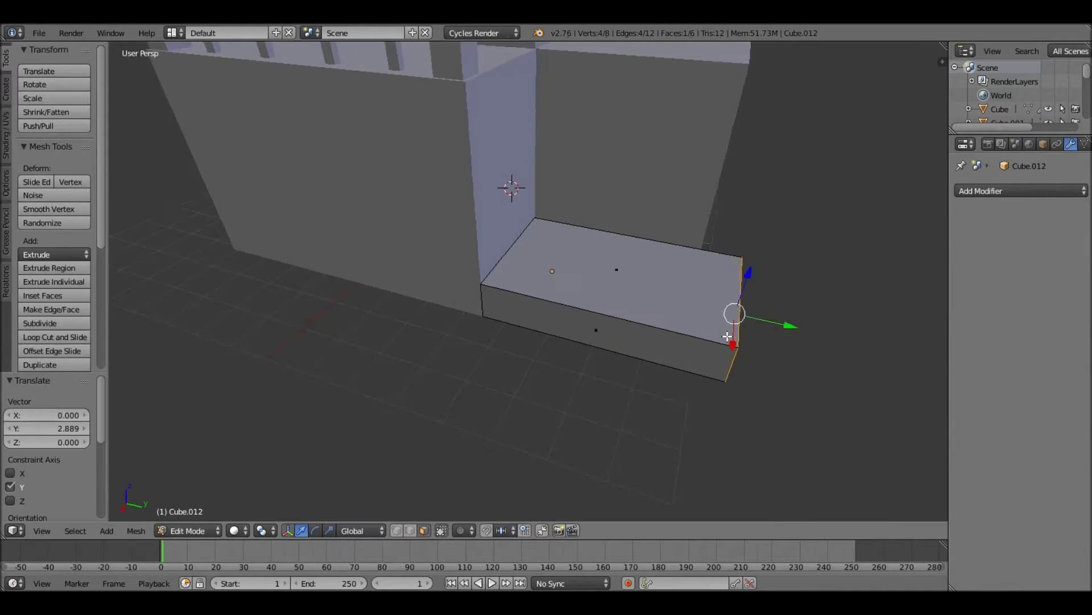
middle_drag(731, 313, 670, 254)
Loop-cut the block and extrude its top face upward into the first raised step.
key(ctrl+r)
click(654, 296)
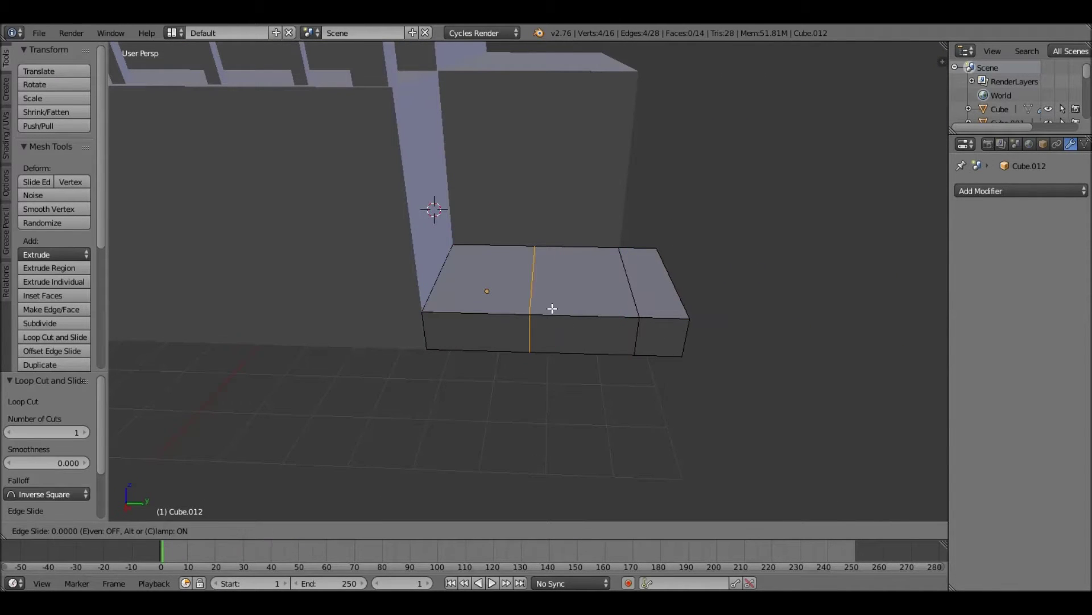
middle_drag(546, 296, 569, 284)
right_click(569, 285)
key(e)
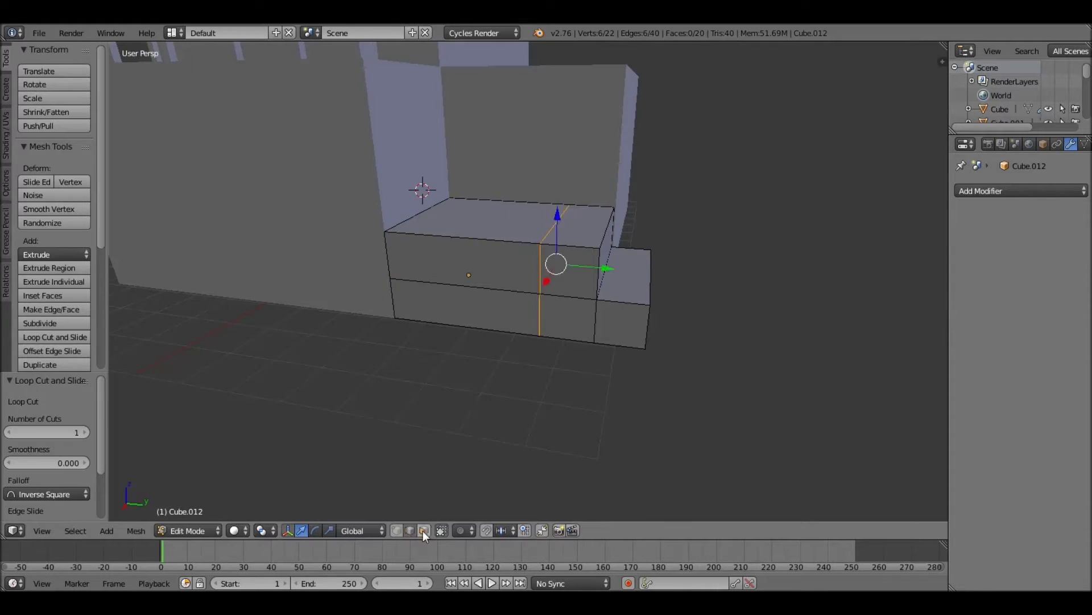
click(424, 530)
middle_drag(424, 195, 549, 151)
key(e)
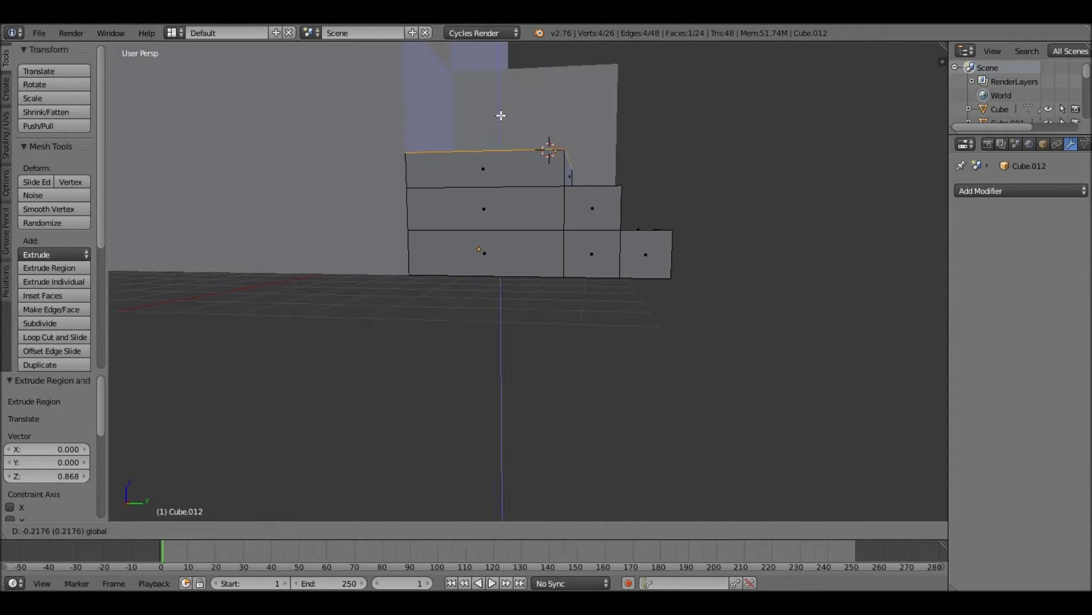
click(500, 116)
middle_drag(500, 115, 496, 250)
key(ctrl+r)
click(496, 251)
Add more loop cuts and extrude top faces upward into additional steps.
right_click(482, 221)
key(e)
click(573, 165)
middle_drag(573, 166, 503, 202)
key(ctrl+r)
click(502, 202)
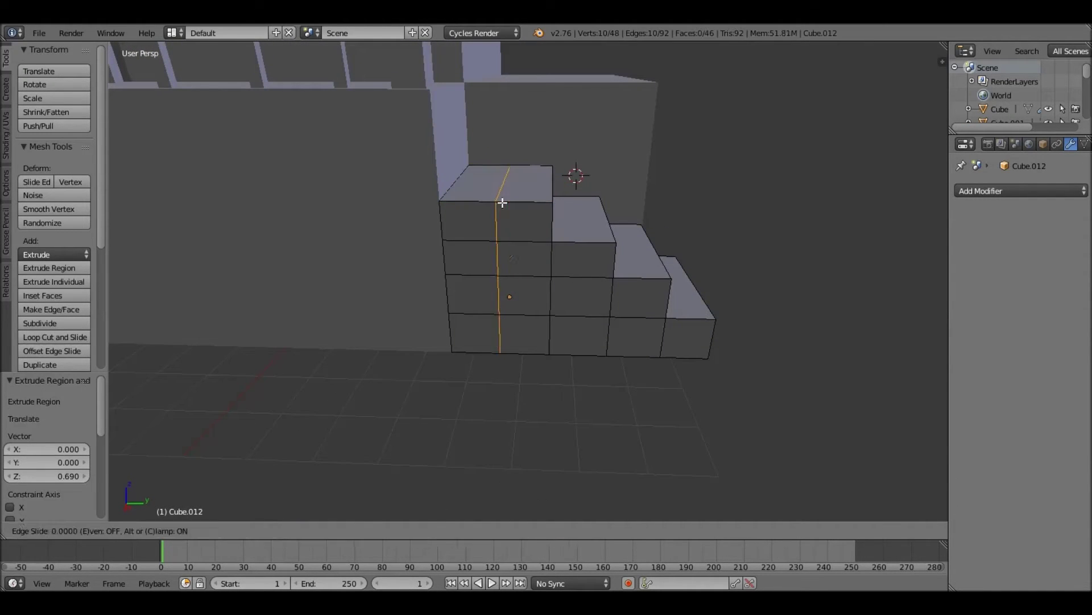
click(517, 179)
key(Tab)
mouse_move(546, 288)
middle_down()
mouse_move(585, 282)
mouse_move(593, 243)
middle_up()
key(Tab)
mouse_move(542, 205)
middle_down()
mouse_move(561, 178)
mouse_move(546, 213)
mouse_move(602, 200)
middle_up()
key(e)
click(530, 118)
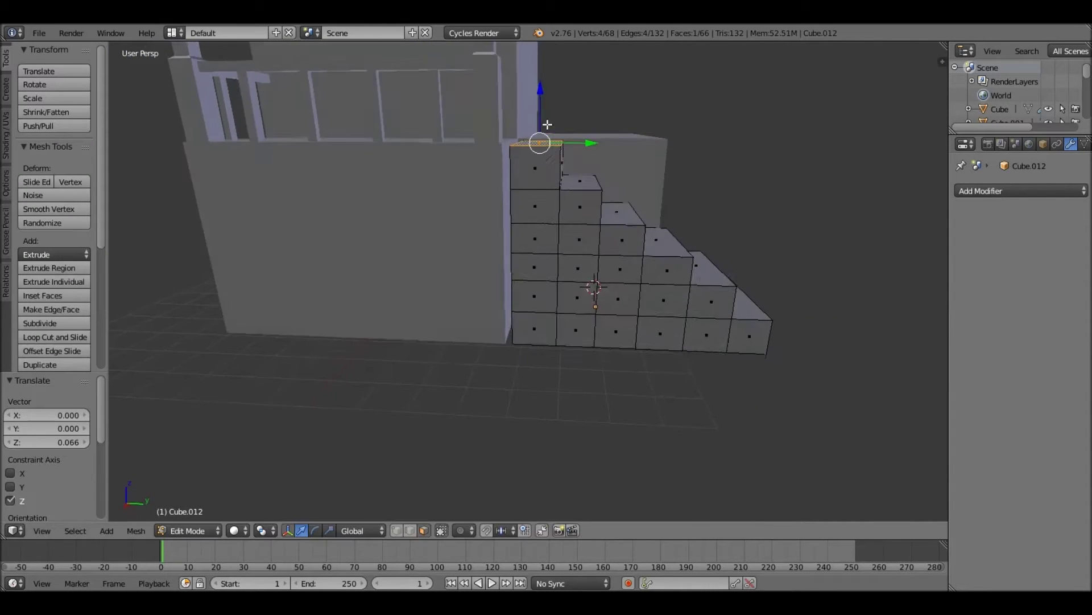
Adjust and even out the step heights, checking them in wireframe view.
key(Tab)
key(Tab)
middle_drag(630, 308, 505, 254)
scroll(542, 158, up, 4)
click(542, 159)
scroll(543, 159, down, 4)
mouse_move(629, 268)
middle_down()
mouse_move(549, 207)
mouse_move(569, 247)
middle_up()
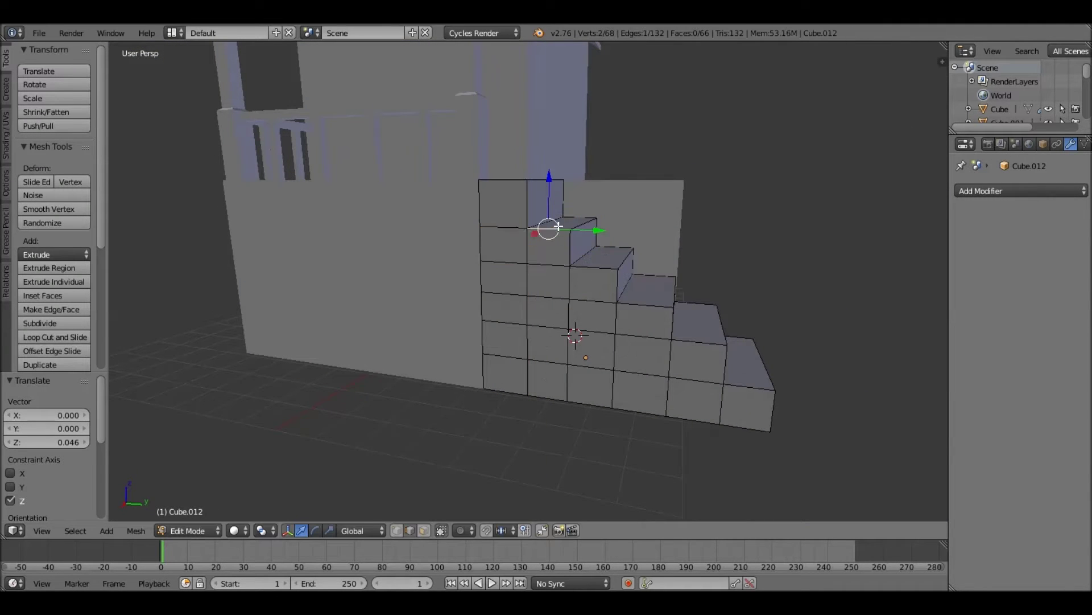
key(z)
key(z)
mouse_move(585, 231)
middle_down()
mouse_move(592, 165)
mouse_move(589, 318)
middle_up()
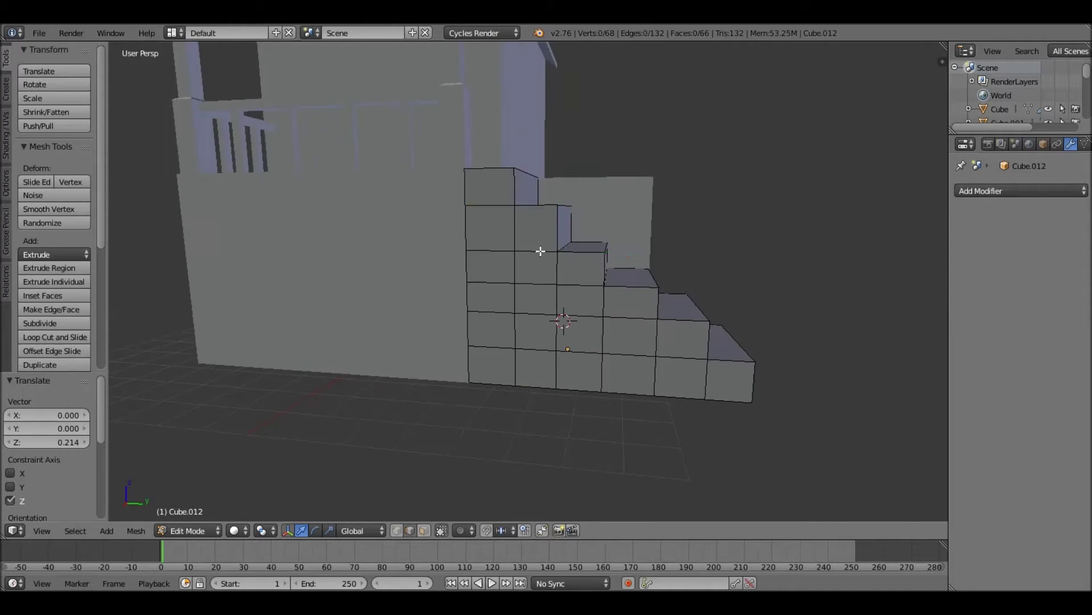
key(z)
key(ctrl+z)
key(z)
mouse_move(605, 259)
middle_down()
mouse_move(585, 249)
mouse_move(599, 293)
middle_up()
key(ctrl+z)
key(ctrl+z)
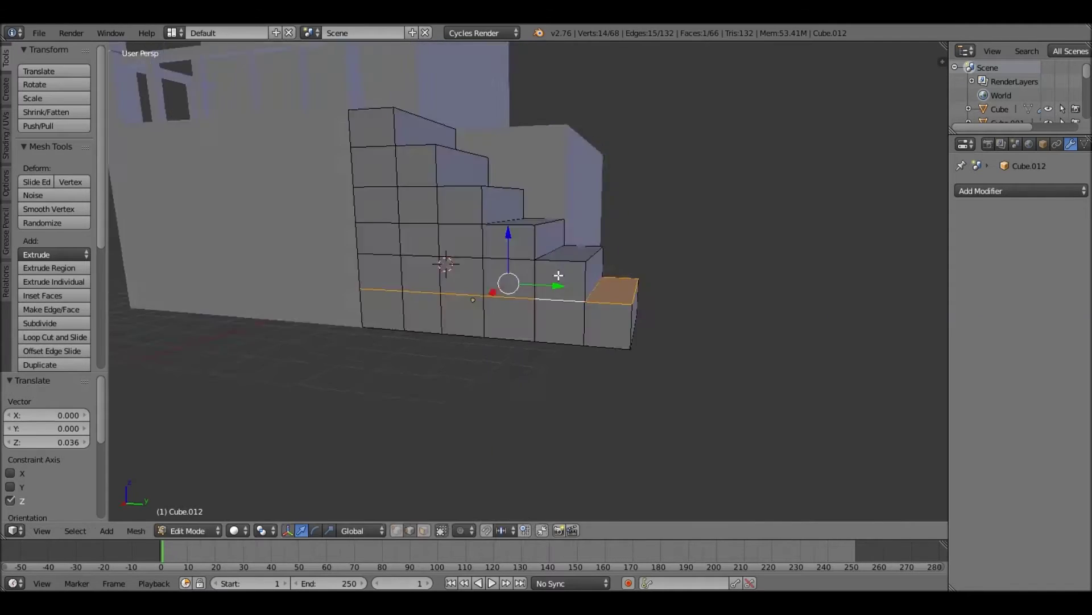
key(Tab)
Preview the staircase in rendered view, then add a new cube for the chimney.
scroll(618, 319, down, 3)
key(shift+z)
key(shift+z)
scroll(610, 278, up, 2)
scroll(627, 289, up, 2)
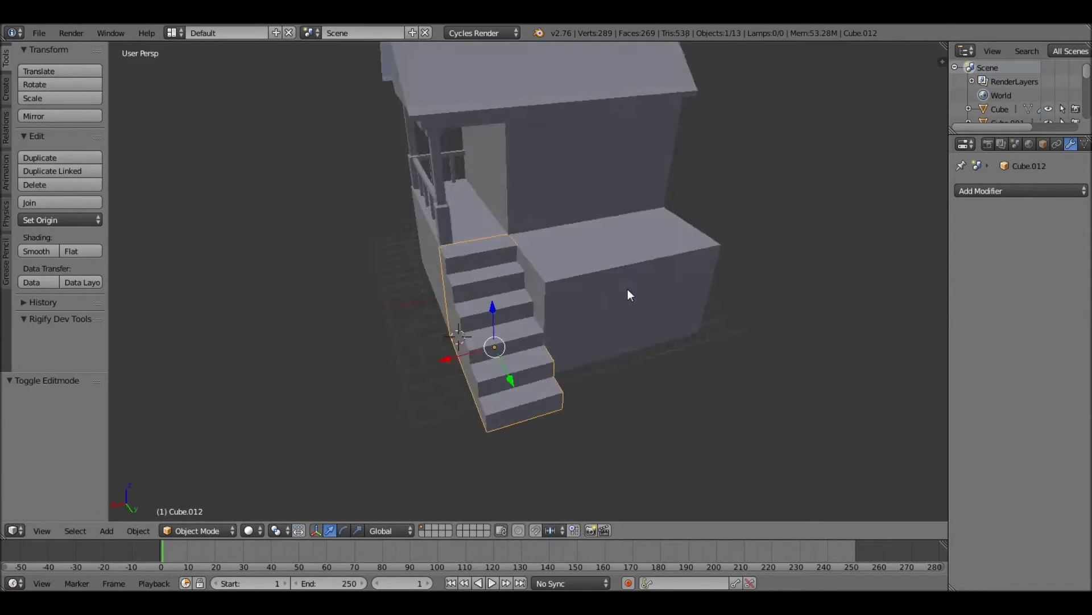
key(shift+a)
click(620, 254)
scroll(574, 225, up, 3)
Move the new cube along Y against the house and extrude it into a tall column.
middle_drag(575, 225, 728, 286)
key(g)
key(y)
click(600, 293)
mouse_move(599, 292)
middle_down()
mouse_move(796, 318)
mouse_move(555, 222)
middle_up()
key(Tab)
key(e)
click(850, 339)
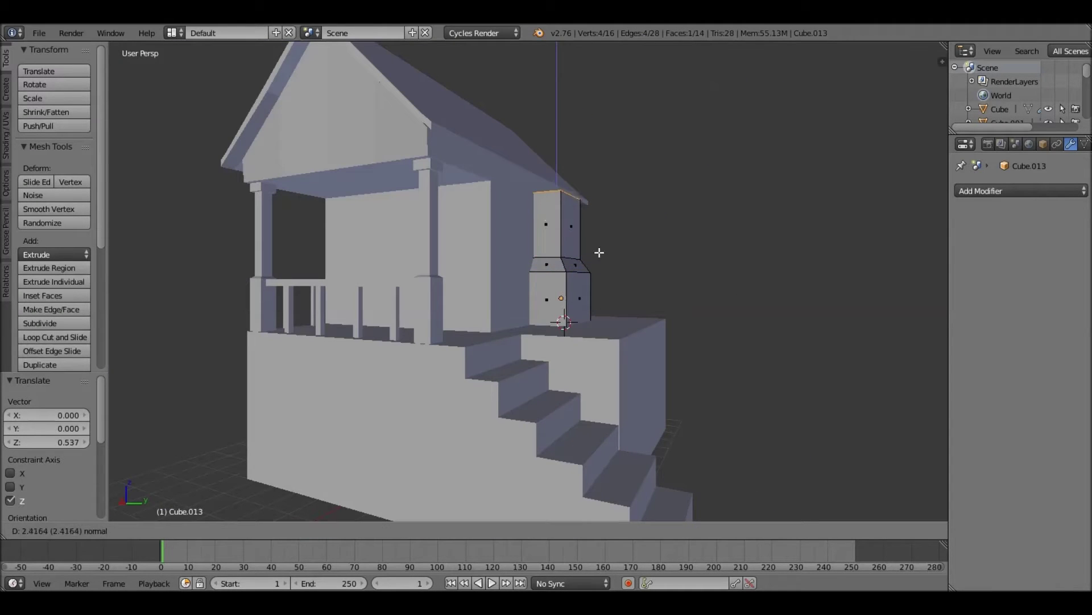
click(599, 252)
Narrow the chimney along X and Y and extrude its next section.
mouse_move(599, 252)
middle_down()
mouse_move(556, 309)
mouse_move(746, 313)
middle_up()
click(710, 309)
key(s)
key(y)
click(539, 249)
middle_drag(539, 250, 613, 314)
key(e)
click(599, 270)
Extrude the upper chimney section and a widened cap on top.
middle_drag(494, 349, 529, 295)
key(e)
click(562, 220)
mouse_move(562, 221)
middle_down()
mouse_move(592, 239)
mouse_move(591, 361)
middle_up()
key(e)
key(s)
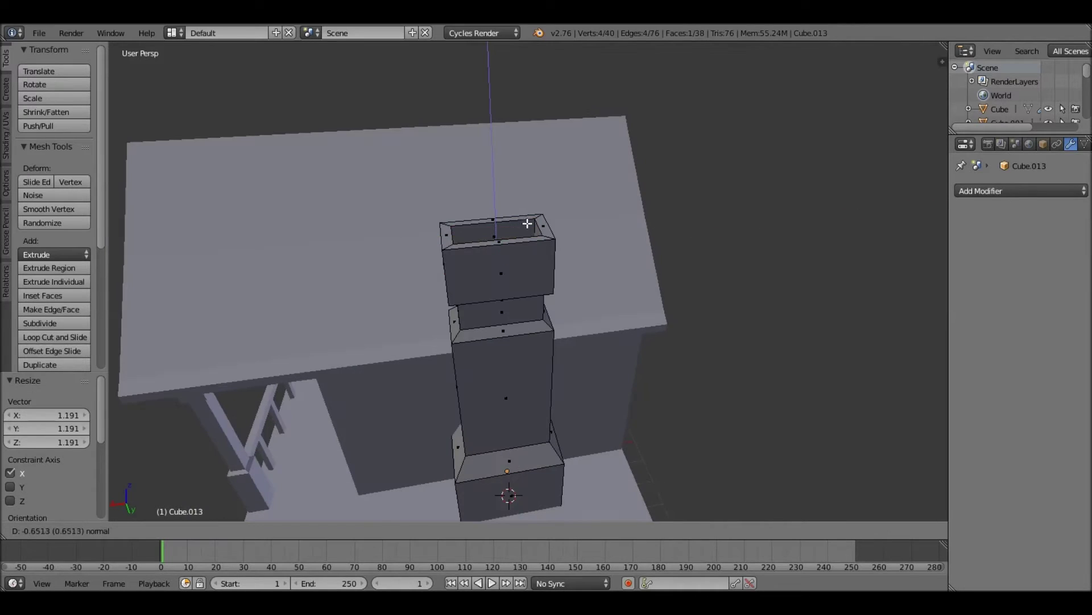
key(Tab)
Adjust the chimney along X into its final position and view the whole house.
scroll(592, 360, down, 3)
key(s)
key(x)
click(529, 349)
scroll(529, 348, up, 3)
mouse_move(530, 348)
middle_down()
mouse_move(660, 281)
mouse_move(687, 295)
mouse_move(624, 313)
mouse_move(672, 316)
mouse_move(555, 333)
mouse_move(388, 274)
mouse_move(325, 274)
middle_up()
shift+right_click(442, 287)
Duplicate the railing and move the copy along Y to the porch front.
mouse_move(442, 286)
middle_down()
mouse_move(542, 316)
mouse_move(476, 390)
middle_up()
key(shift+d)
click(589, 346)
mouse_move(588, 346)
middle_down()
mouse_move(556, 394)
mouse_move(506, 352)
mouse_move(704, 374)
mouse_move(645, 272)
mouse_move(510, 245)
middle_up()
key(g)
key(y)
click(645, 271)
Duplicate a single railing post and shift the copy along X.
key(shift+d)
key(x)
click(433, 246)
mouse_move(434, 246)
middle_down()
mouse_move(403, 320)
mouse_move(689, 336)
middle_up()
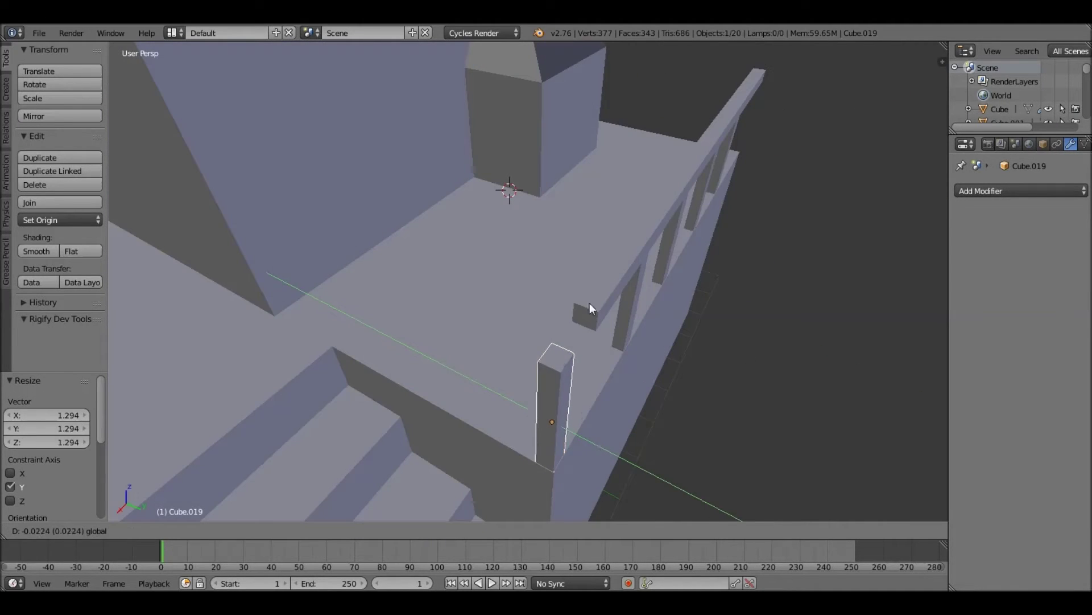
Lengthen the handrail by moving its end face in Edit Mode.
right_click(589, 303)
key(Tab)
middle_drag(590, 303, 492, 368)
click(451, 410)
mouse_move(451, 410)
middle_down()
mouse_move(505, 324)
mouse_move(666, 296)
mouse_move(539, 300)
middle_up()
Try duplicating a post along X, then undo the change.
key(Tab)
right_click(666, 296)
key(shift+d)
key(x)
right_click(641, 302)
key(ctrl+z)
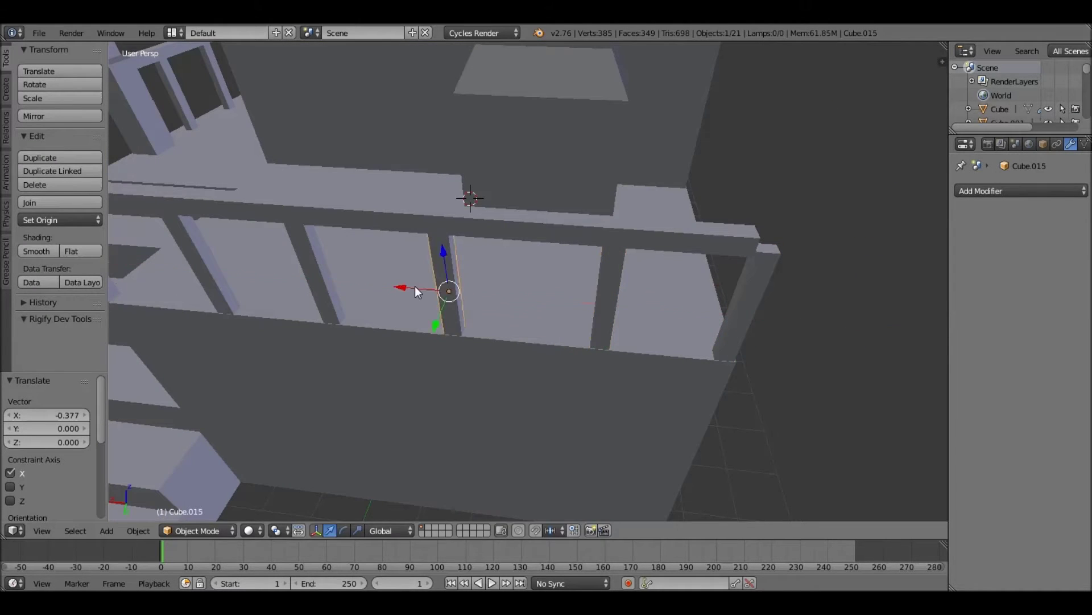
mouse_move(438, 314)
middle_down()
mouse_move(463, 271)
mouse_move(600, 267)
mouse_move(630, 252)
mouse_move(584, 242)
middle_up()
Extend the handrail end along X and add a loop cut across it.
right_click(630, 253)
key(Tab)
click(616, 260)
key(ctrl+r)
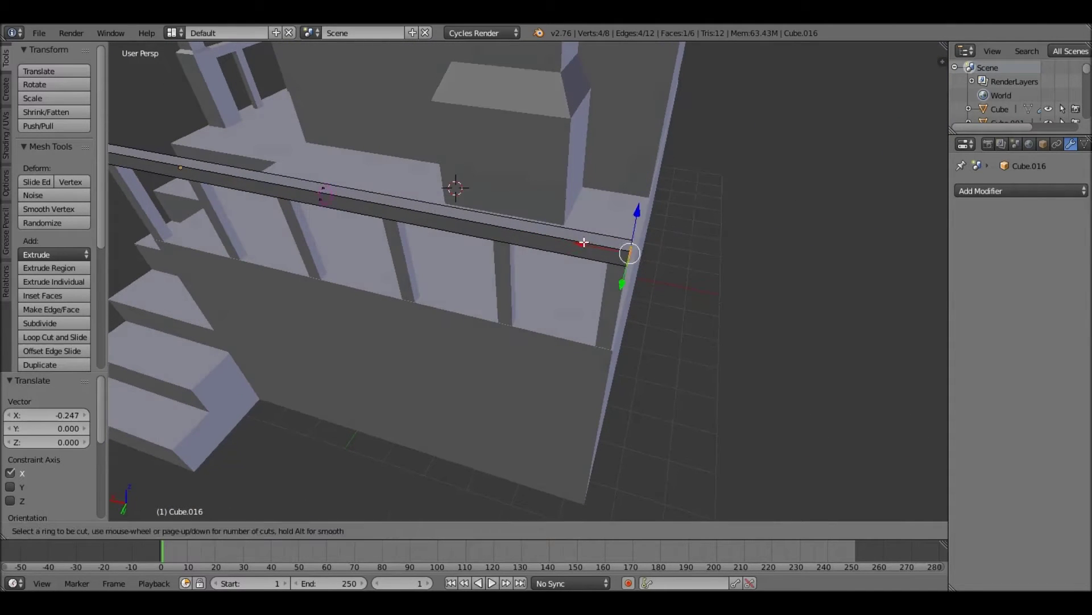
click(834, 299)
Push the new rail faces out along their normals and shift the rail along X.
mouse_move(744, 292)
middle_down()
mouse_move(439, 185)
mouse_move(790, 306)
mouse_move(632, 238)
middle_up()
key(g)
click(790, 305)
key(Tab)
click(785, 107)
mouse_move(785, 107)
middle_down()
mouse_move(610, 226)
mouse_move(602, 298)
mouse_move(446, 281)
mouse_move(674, 354)
mouse_move(527, 297)
middle_up()
Scale the railing post to 1.23 along Y and move it along Y.
right_click(674, 354)
text(sy1.23gy)
click(421, 294)
middle_drag(421, 294, 798, 322)
Duplicate the post and move the copy along Y.
key(shift+d)
text(xsx0.7z)
middle_drag(750, 289, 587, 305)
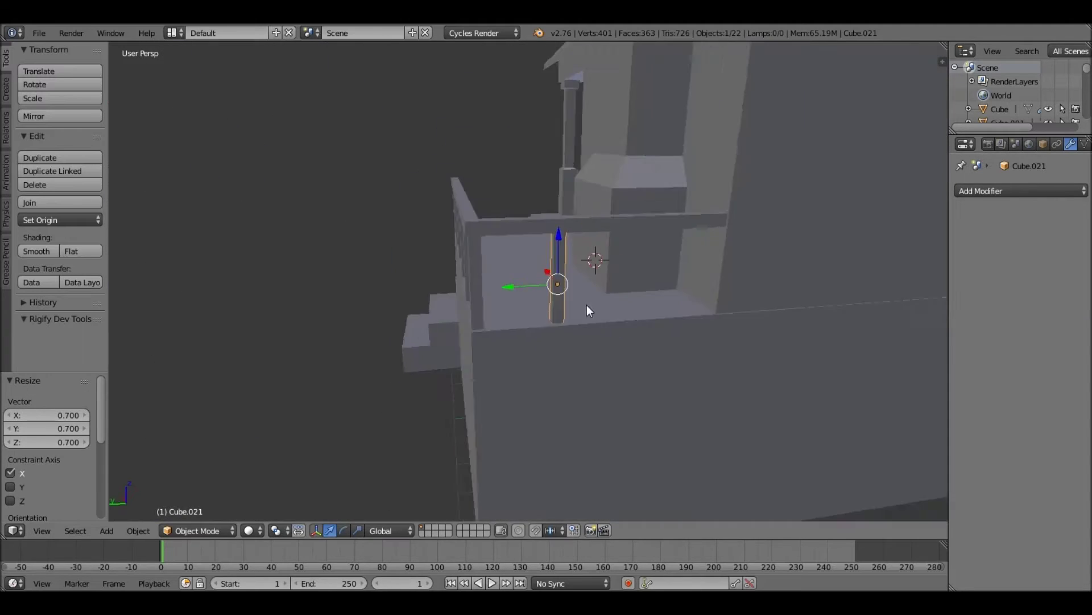
key(shift+d)
click(531, 298)
key(g)
key(y)
Undo an accidental edit to the stairs object and return to Object Mode.
mouse_move(678, 344)
middle_down()
mouse_move(590, 285)
mouse_move(581, 430)
middle_up()
right_click(582, 430)
key(Tab)
key(Tab)
key(ctrl+z)
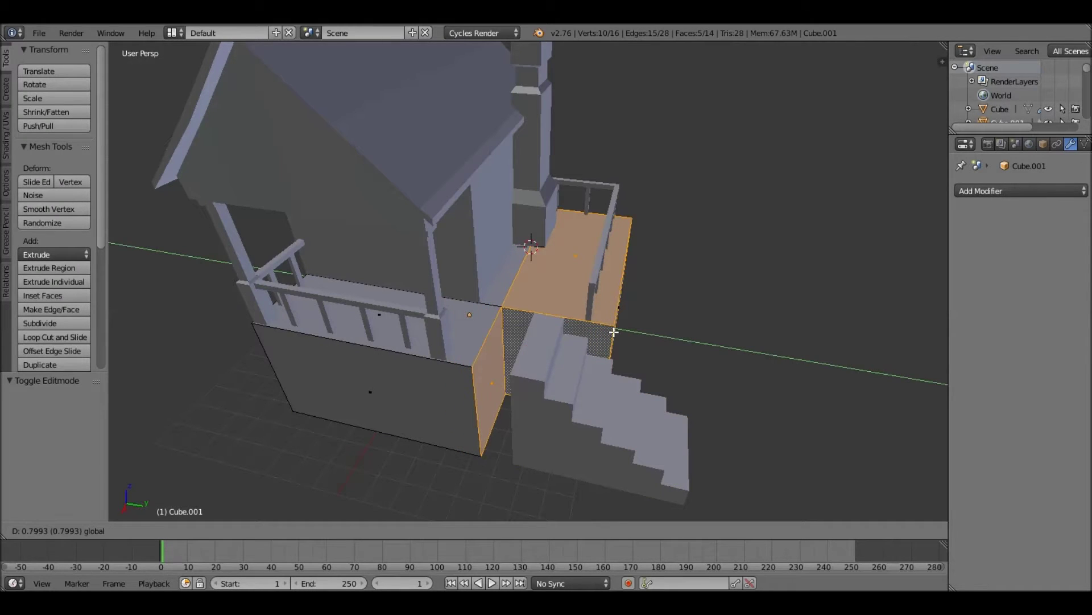
key(Tab)
Duplicate the railing twice along Y onto the stair landing.
right_click(561, 405)
middle_drag(558, 404, 522, 316)
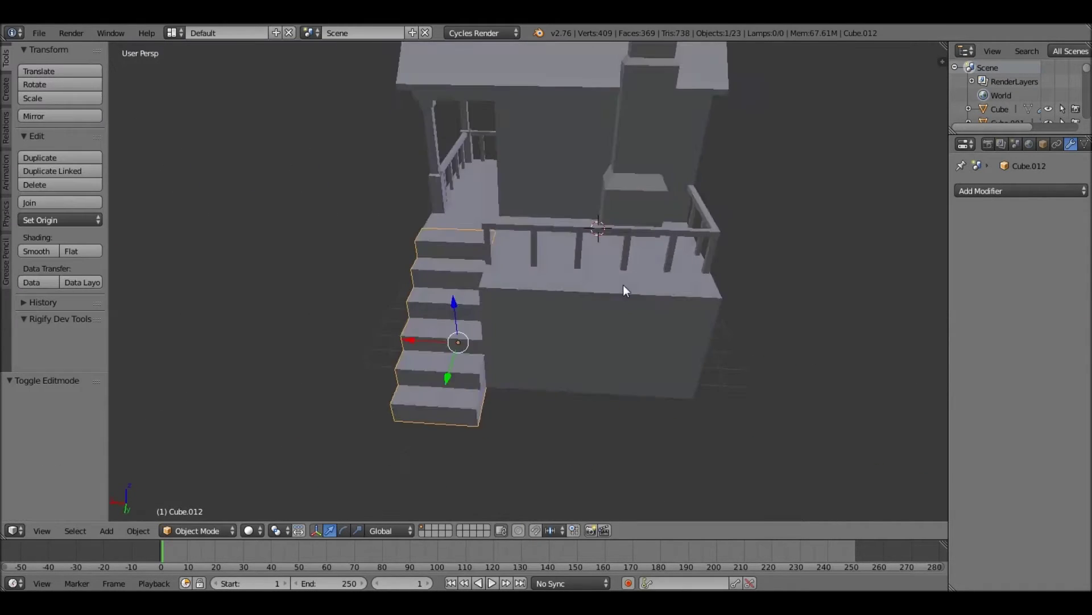
right_click(541, 288)
key(shift+d)
key(y)
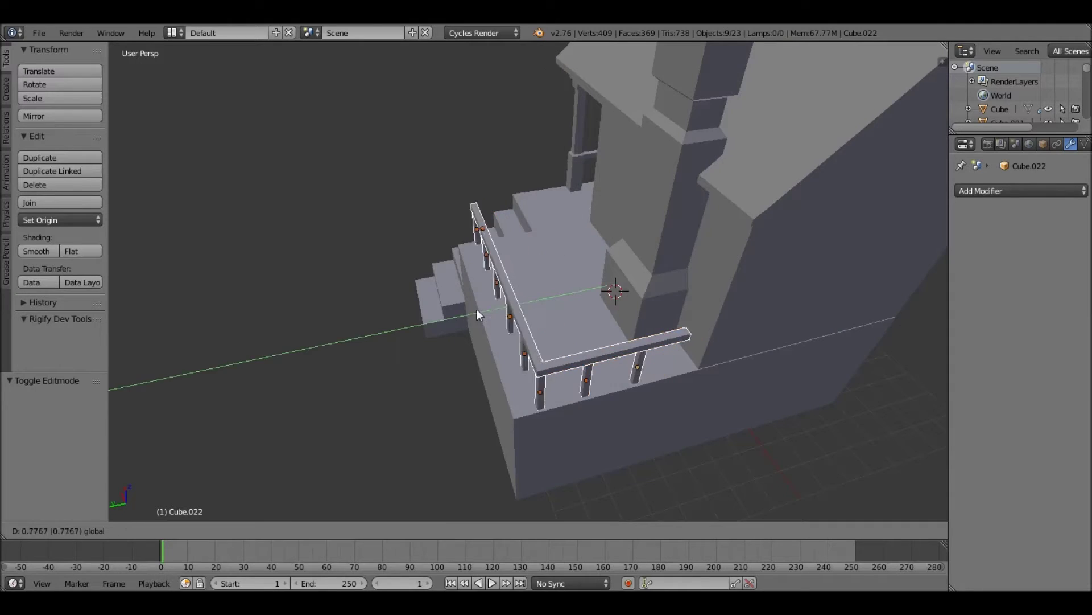
click(486, 308)
scroll(519, 369, up, 5)
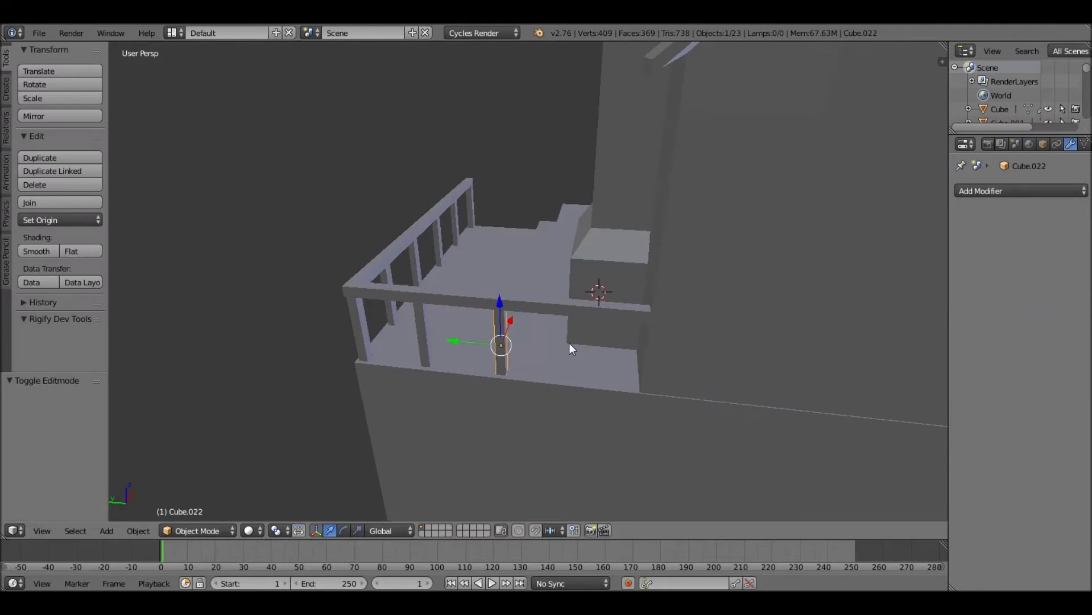
click(596, 380)
mouse_move(596, 380)
middle_down()
mouse_move(504, 333)
mouse_move(558, 345)
mouse_move(539, 356)
mouse_move(569, 353)
middle_up()
key(shift+d)
key(y)
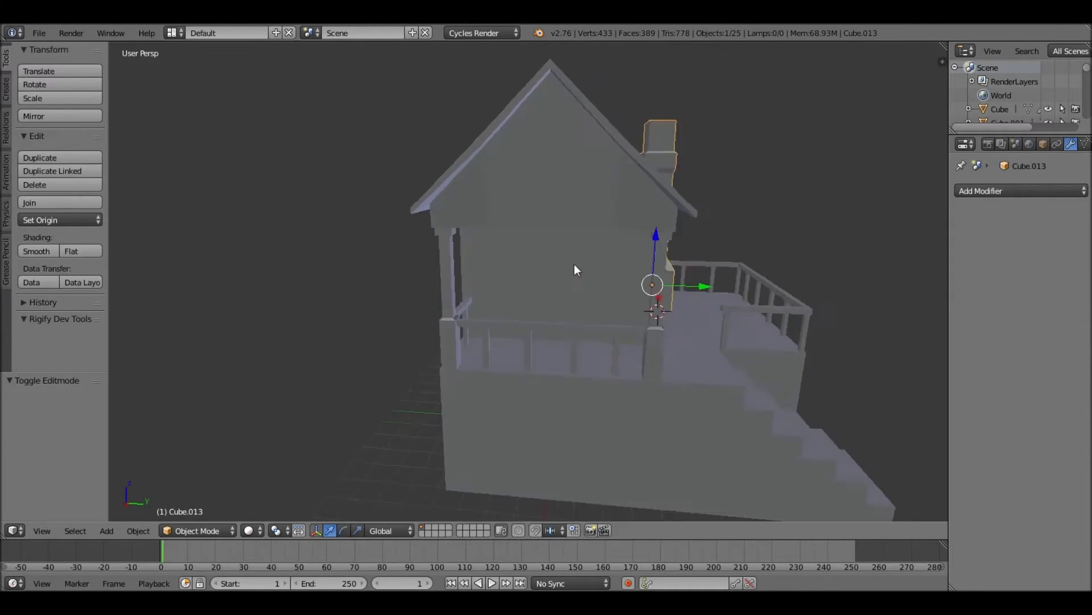
Add a new cube to become the gable board.
key(shift+a)
click(609, 180)
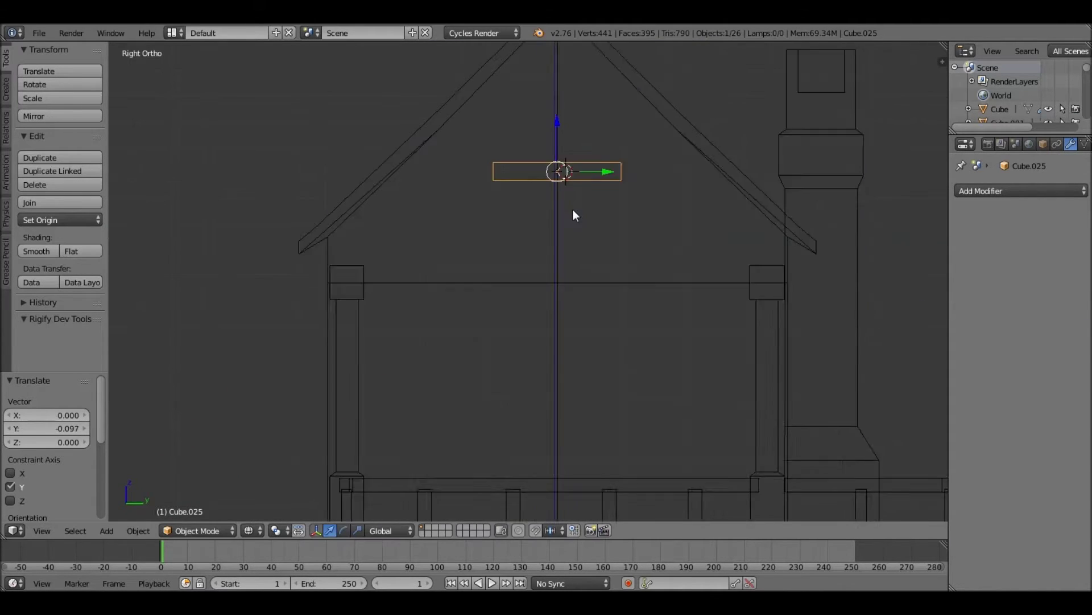
Move the new gable board along Y into place beneath the roof peak.
key(g)
key(y)
click(623, 243)
scroll(617, 211, down, 3)
key(a)
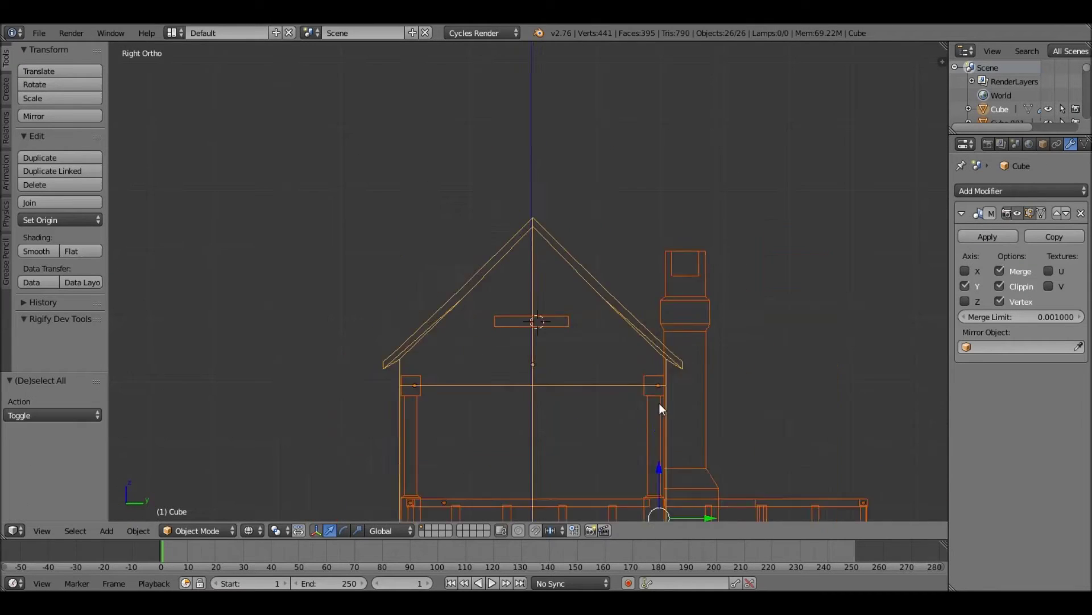
key(g)
key(y)
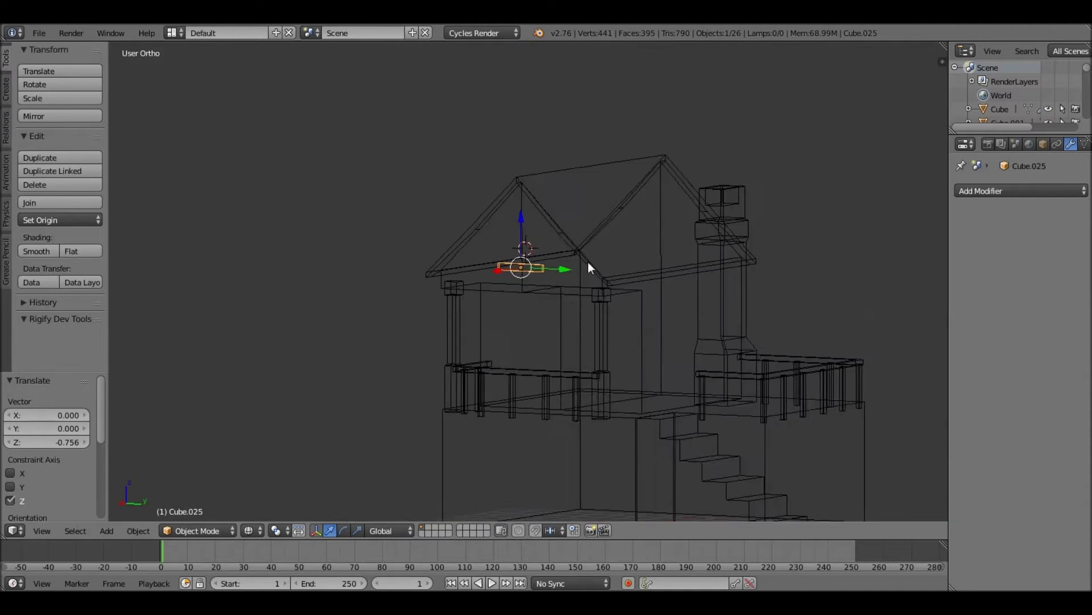
Duplicate the gable board twice, moving the copies down along Z.
key(z)
mouse_move(574, 271)
middle_down()
mouse_move(653, 285)
mouse_move(637, 269)
middle_up()
key(shift+d)
key(z)
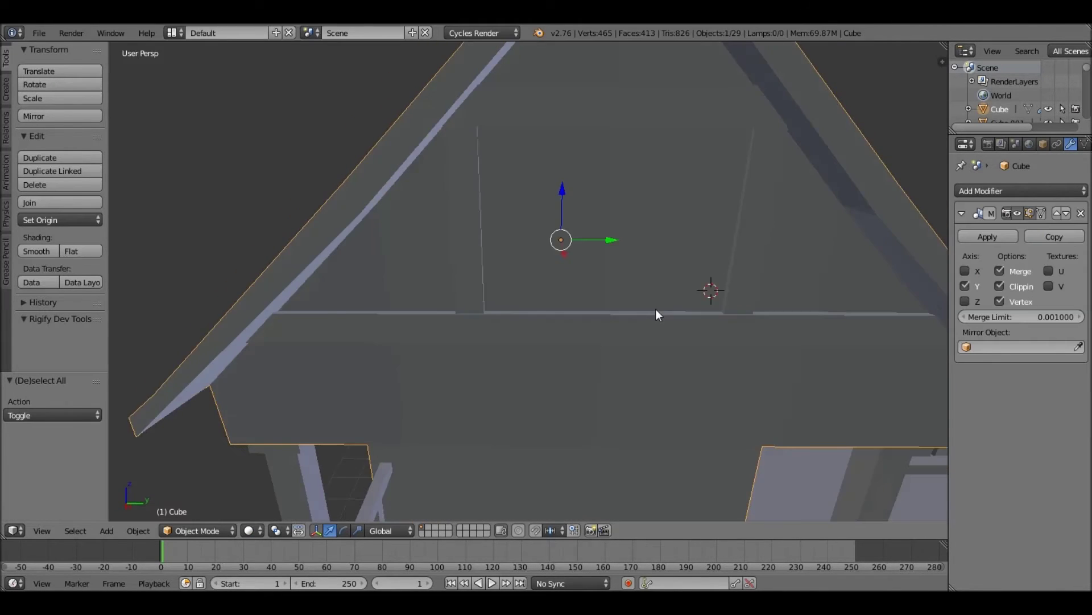
key(shift+a)
Add a cube, scale it thin along Y, and move it along Y as a gable board.
click(602, 251)
key(s)
key(y)
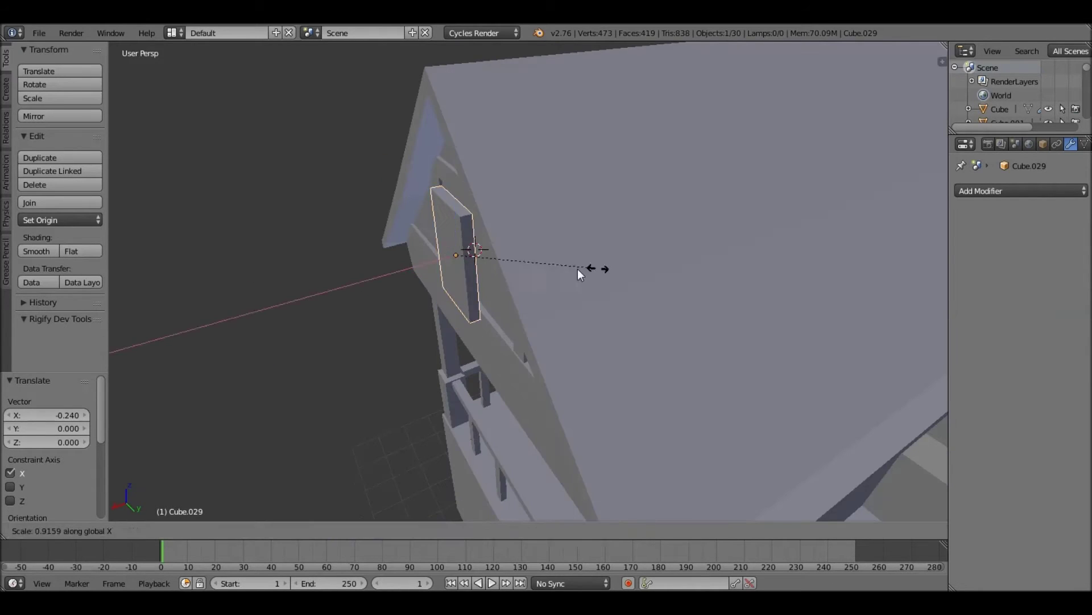
key(g)
key(y)
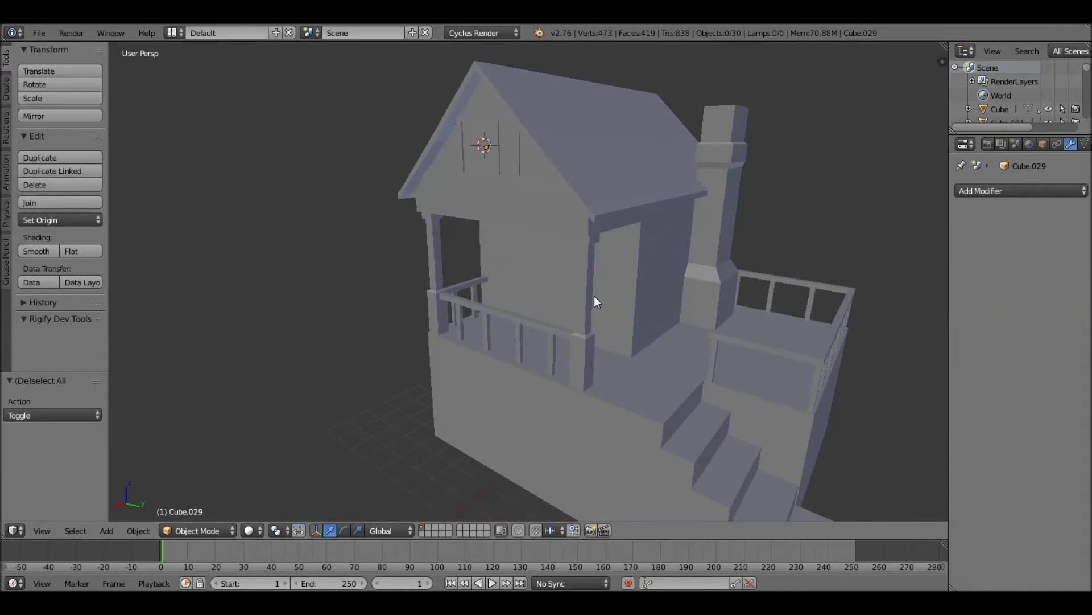
Set the 3D cursor on the porch wall and add a cube there.
mouse_move(594, 295)
middle_down()
mouse_move(628, 313)
mouse_move(534, 394)
mouse_move(487, 351)
middle_up()
scroll(484, 296, up, 5)
click(477, 244)
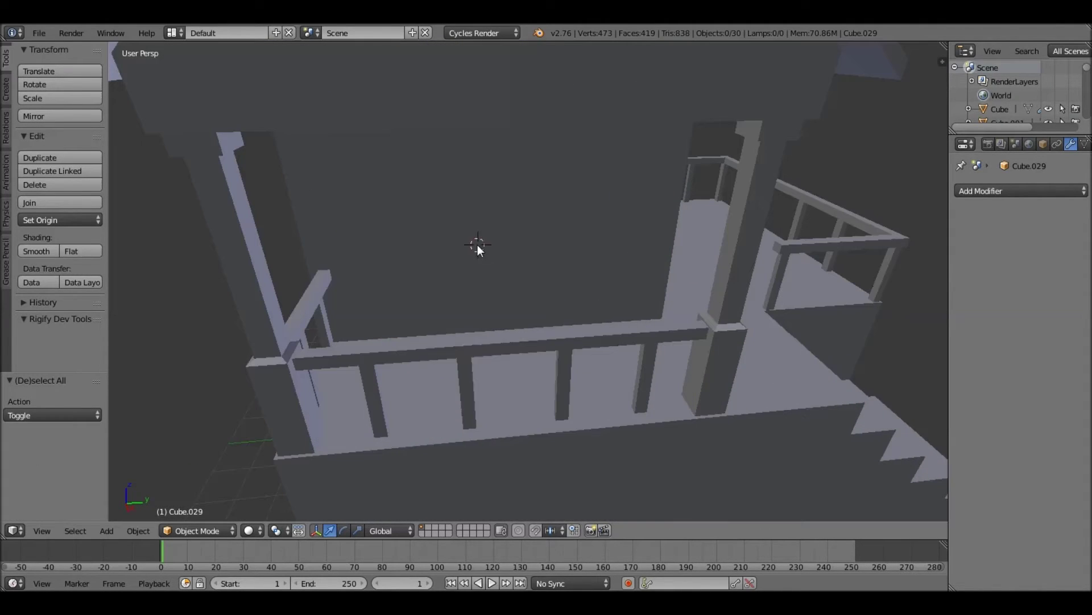
key(shift+a)
click(705, 271)
middle_drag(459, 271, 490, 311)
Flatten the cube along X and stretch it along Z into a tall door slab.
key(g)
key(x)
key(s)
key(x)
key(z)
mouse_move(620, 275)
middle_down()
mouse_move(487, 276)
mouse_move(561, 223)
middle_up()
click(577, 227)
Move the door slab along Z and scale it down to size.
key(g)
key(z)
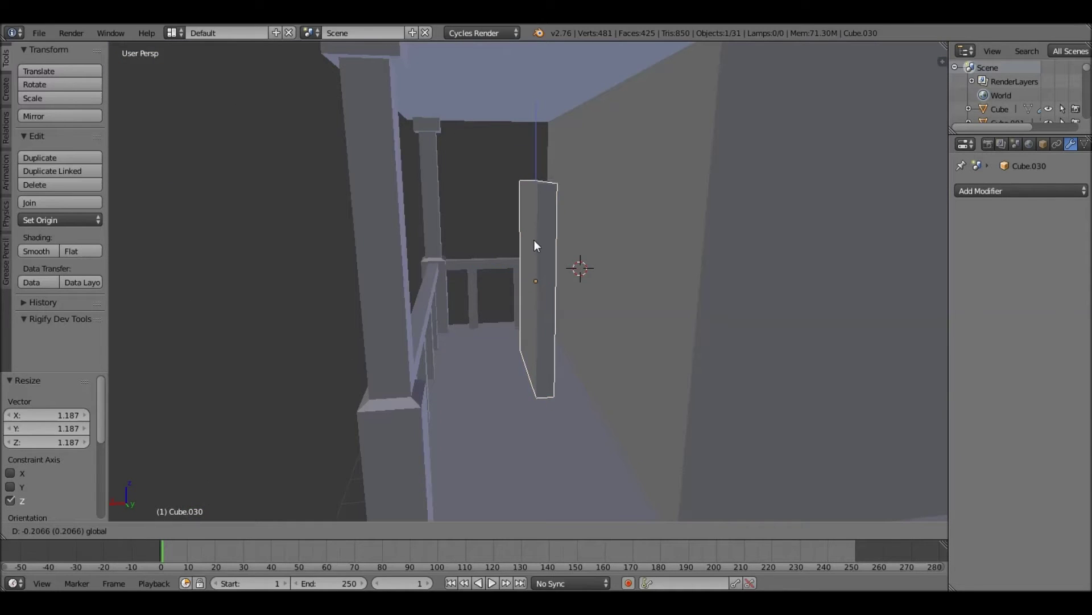
mouse_move(617, 302)
middle_down()
mouse_move(641, 265)
mouse_move(674, 266)
middle_up()
key(s)
click(437, 271)
middle_drag(437, 271, 532, 262)
mouse_move(588, 275)
middle_down()
mouse_move(575, 285)
mouse_move(507, 230)
mouse_move(641, 280)
middle_up()
scroll(576, 286, up, 3)
In Edit Mode, select the door's top face and raise it slightly.
key(Tab)
right_click(569, 234)
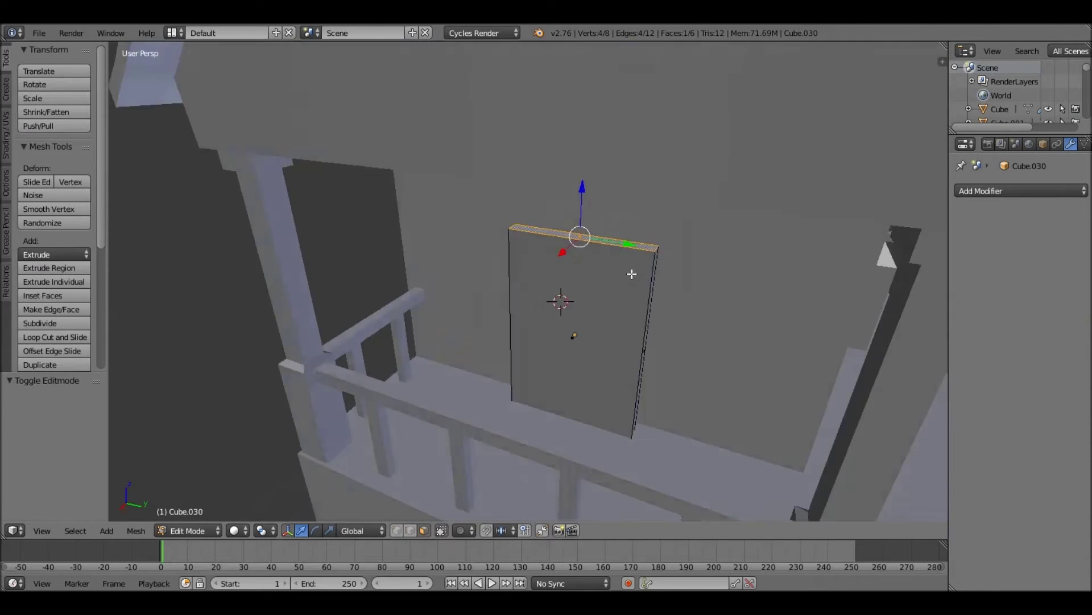
drag(581, 187, 559, 252)
scroll(559, 251, down, 3)
scroll(604, 277, up, 4)
mouse_move(604, 278)
middle_down()
mouse_move(585, 251)
mouse_move(595, 220)
mouse_move(529, 247)
mouse_move(638, 226)
middle_up()
Extrude the door's top and side faces into a raised frame around an inset panel.
shift+right_click(569, 245)
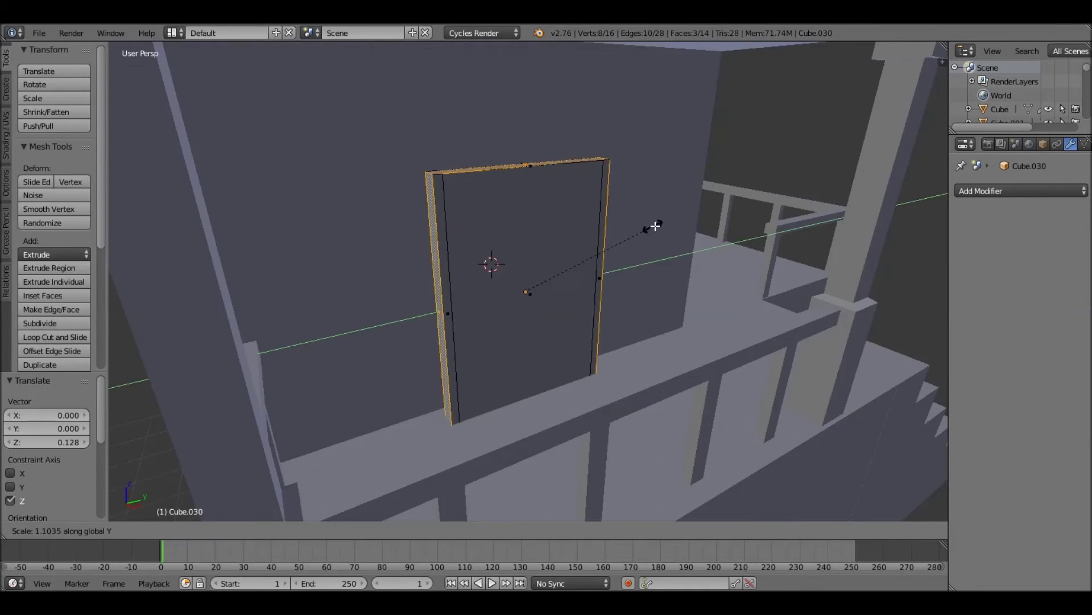
click(652, 226)
click(516, 108)
mouse_move(516, 108)
middle_down()
mouse_move(532, 173)
mouse_move(625, 244)
mouse_move(662, 236)
mouse_move(624, 261)
mouse_move(617, 290)
middle_up()
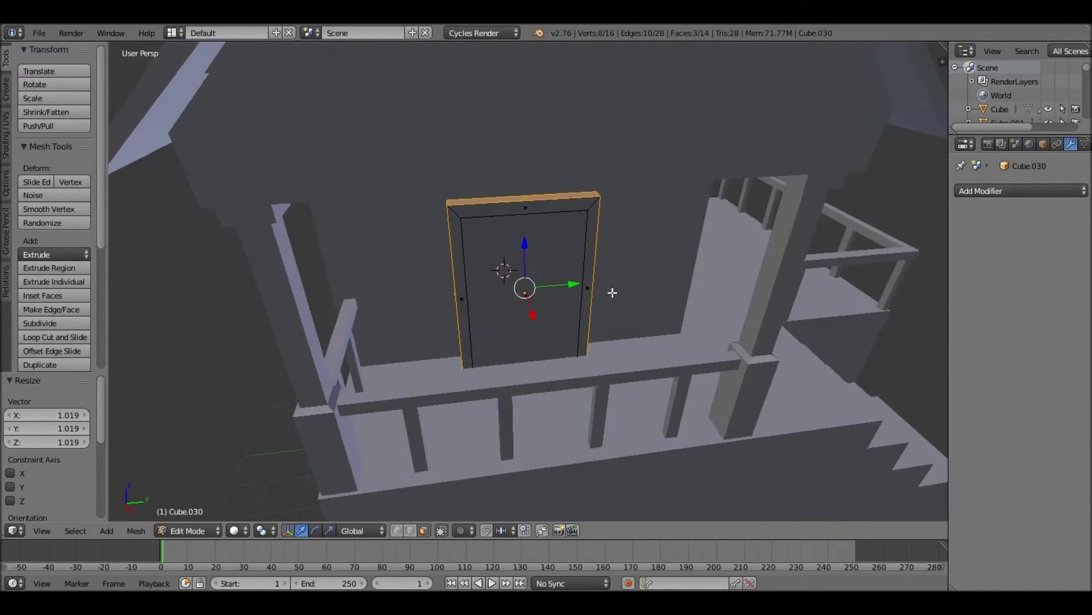
scroll(617, 290, up, 3)
right_click(600, 276)
key(Tab)
key(shift+a)
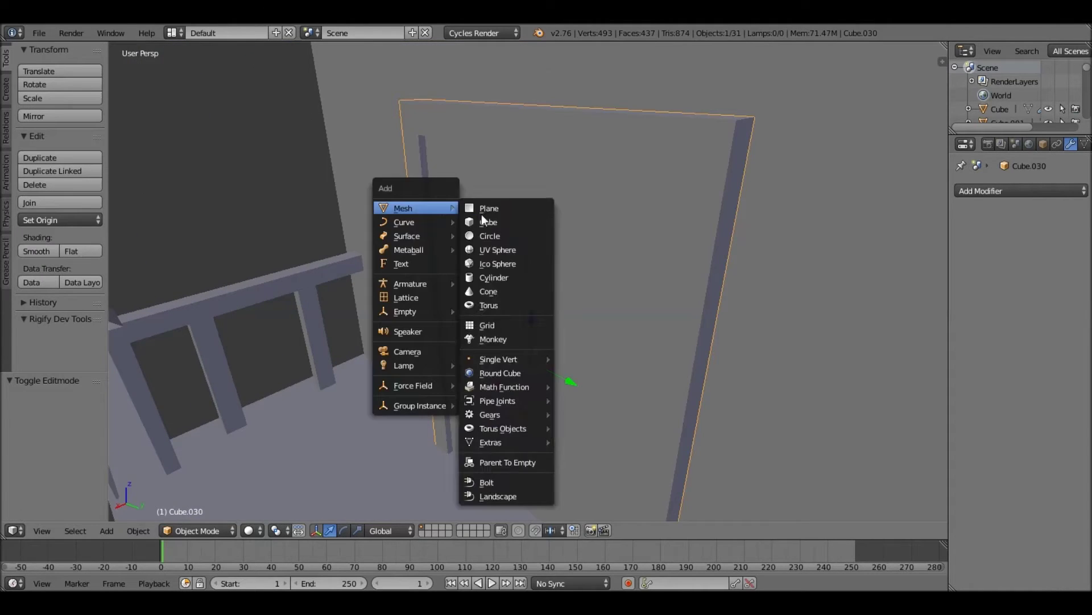
Add a cube and scale it into a flat horizontal plank for the porch door.
click(495, 219)
key(g)
key(x)
click(532, 205)
key(s)
key(x)
middle_drag(549, 173, 486, 266)
key(g)
key(y)
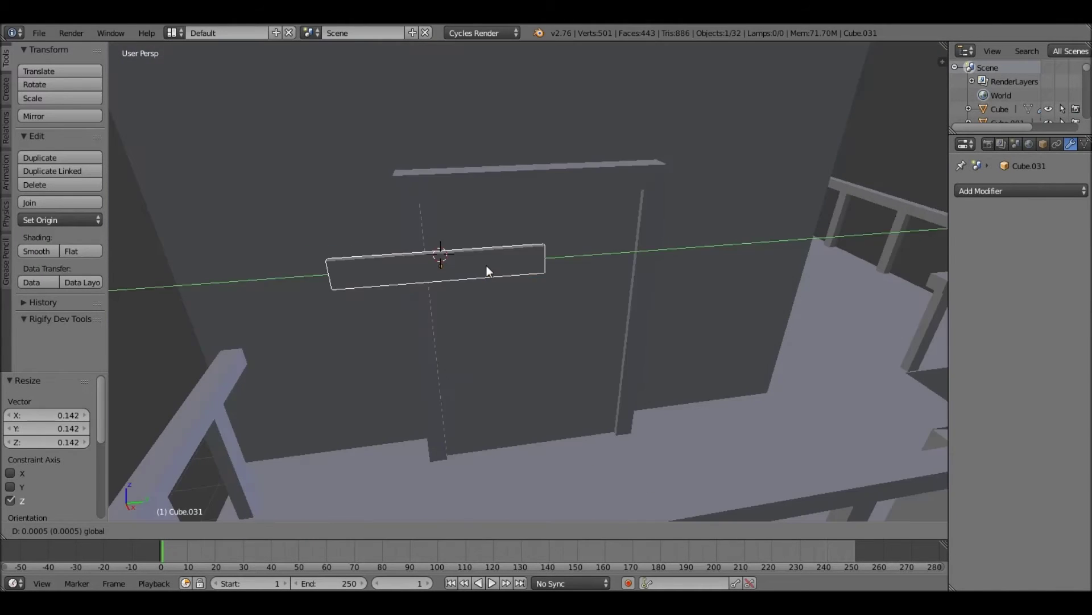
click(486, 265)
Position the plank against the door along the X, Y and Z axes.
mouse_move(594, 294)
middle_down()
mouse_move(635, 248)
mouse_move(599, 277)
mouse_move(465, 241)
mouse_move(626, 238)
mouse_move(653, 175)
middle_up()
key(g)
key(x)
click(465, 240)
key(g)
key(y)
click(608, 233)
key(g)
key(z)
click(559, 247)
mouse_move(558, 247)
middle_down()
mouse_move(587, 281)
mouse_move(635, 231)
middle_up()
Duplicate the horizontal plank twice, stacking the copies down the door along Z.
key(shift+d)
key(z)
click(589, 319)
middle_drag(589, 318, 507, 219)
key(shift+d)
key(z)
click(597, 208)
Rotate a plank copy 90° about Y to stand upright and resize it.
key(r)
key(y)
key(9)
key(0)
key(Return)
key(s)
click(617, 224)
middle_drag(617, 224, 513, 212)
drag(513, 211, 513, 226)
Scale the upright plank's length along Z and move it into place along X.
key(s)
key(z)
mouse_move(513, 226)
middle_down()
mouse_move(547, 239)
mouse_move(526, 288)
mouse_move(488, 290)
mouse_move(520, 332)
middle_up()
click(570, 251)
key(g)
key(x)
click(483, 296)
Duplicate the upright plank several times across the door along Y.
key(shift+d)
key(y)
click(589, 355)
mouse_move(590, 355)
middle_down()
mouse_move(604, 360)
mouse_move(542, 350)
middle_up()
key(shift+d)
key(y)
click(604, 360)
key(shift+d)
key(y)
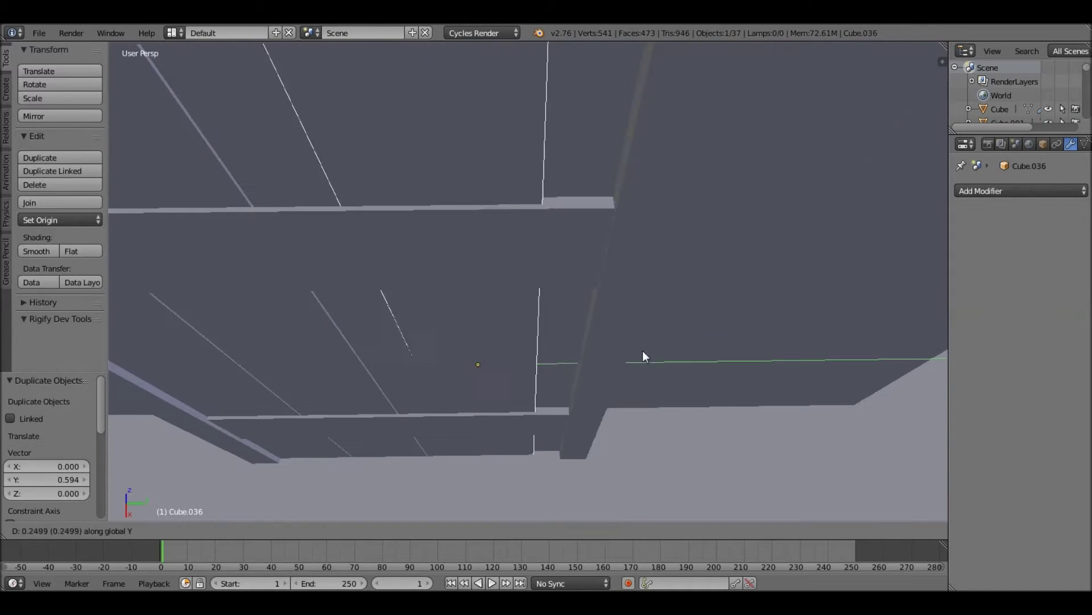
Switch to wireframe view and reposition the selected door planks.
drag(593, 363, 592, 362)
middle_drag(494, 339, 599, 398)
key(z)
key(z)
mouse_move(571, 303)
middle_down()
mouse_move(570, 333)
mouse_move(503, 237)
mouse_move(498, 362)
middle_up()
scroll(498, 361, up, 2)
key(g)
click(556, 219)
Preview the door planks with rendered shading and zoom in on a plank.
key(Tab)
mouse_move(557, 220)
middle_down()
mouse_move(650, 360)
mouse_move(683, 220)
middle_up()
scroll(650, 360, down, 5)
key(Tab)
key(shift+z)
Extend a plank by moving its end face along Y in edit mode.
key(shift+z)
scroll(581, 220, up, 4)
mouse_move(580, 220)
middle_down()
mouse_move(676, 236)
mouse_move(702, 197)
middle_up()
key(Tab)
click(663, 210)
key(g)
key(y)
click(707, 215)
key(Tab)
scroll(663, 249, down, 4)
scroll(703, 197, down, 4)
key(shift+z)
key(shift+z)
scroll(583, 265, up, 5)
Select the porch door and second door, return to solid shading, then deselect all.
right_click(387, 184)
key(KP_Decimal)
right_click(487, 277)
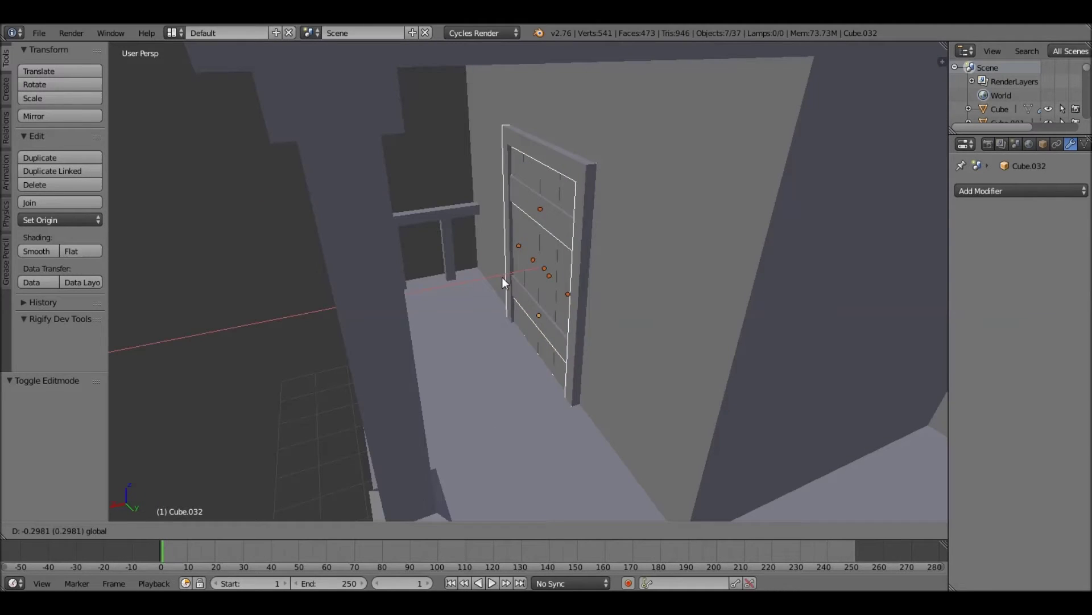
scroll(552, 306, down, 5)
key(a)
scroll(570, 227, up, 6)
Add a cube beside the door and scale it along Y, X and Z into a handle block.
key(shift+a)
click(652, 276)
key(s)
key(y)
click(459, 225)
key(s)
key(x)
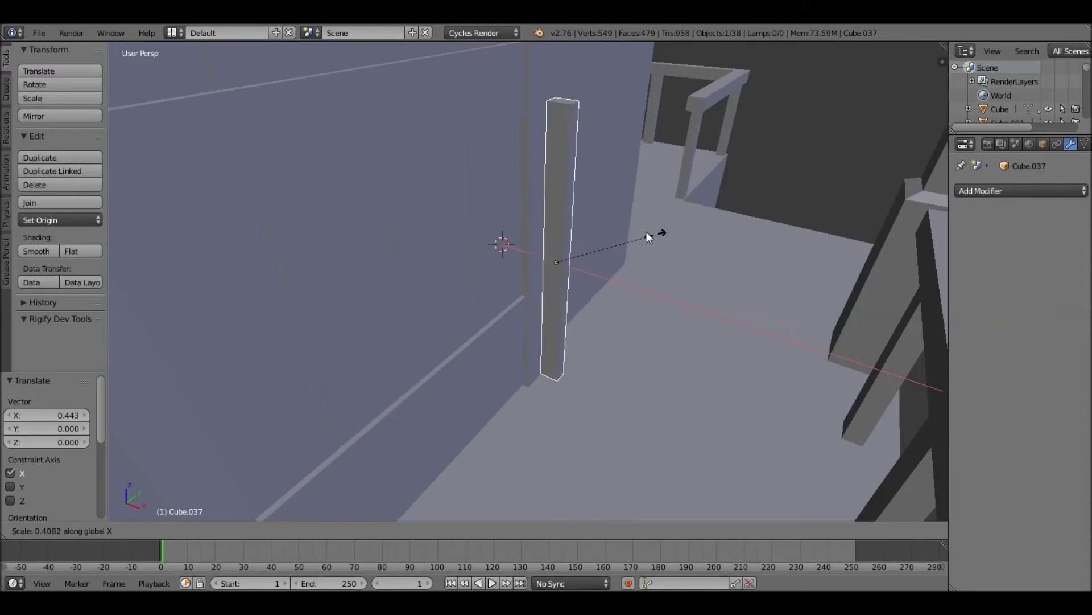
mouse_move(556, 208)
middle_down()
mouse_move(656, 250)
mouse_move(579, 238)
mouse_move(563, 210)
middle_up()
key(s)
key(z)
click(582, 238)
Loop-cut the handle block and extrude its middle faces into a C-shaped handle.
key(Tab)
key(ctrl+r)
scroll(560, 202, up, 1)
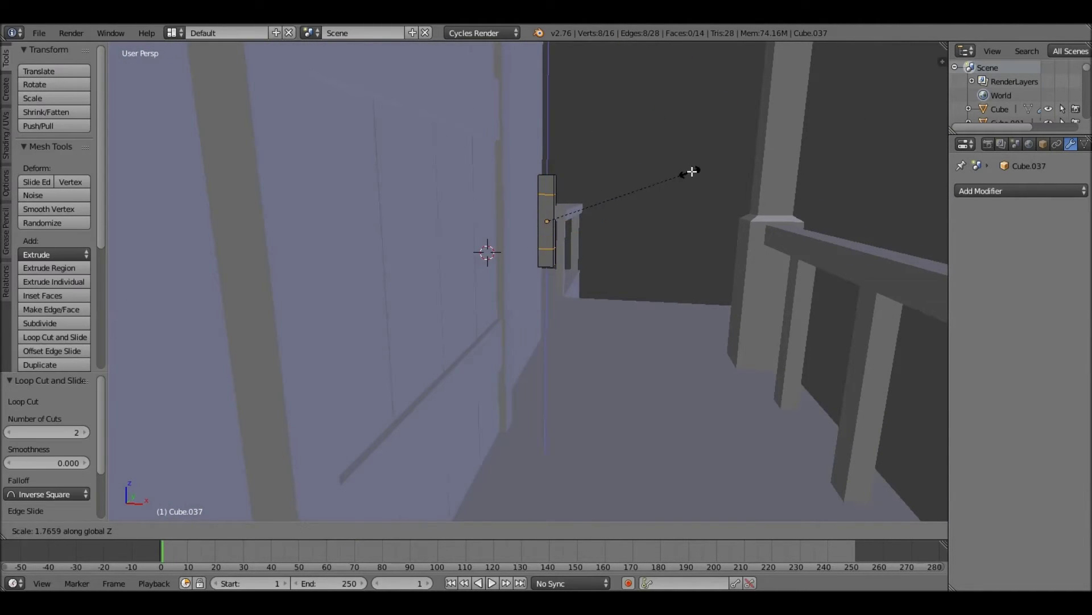
click(692, 171)
middle_drag(691, 171, 569, 285)
key(z)
key(z)
key(e)
click(667, 328)
Scale the handle along Y and lower it into position on the door.
key(Tab)
mouse_move(667, 327)
middle_down()
mouse_move(541, 205)
mouse_move(542, 258)
middle_up()
key(s)
key(y)
click(627, 245)
mouse_move(627, 245)
middle_down()
mouse_move(531, 251)
mouse_move(709, 275)
middle_up()
text(gz-.3)
key(Return)
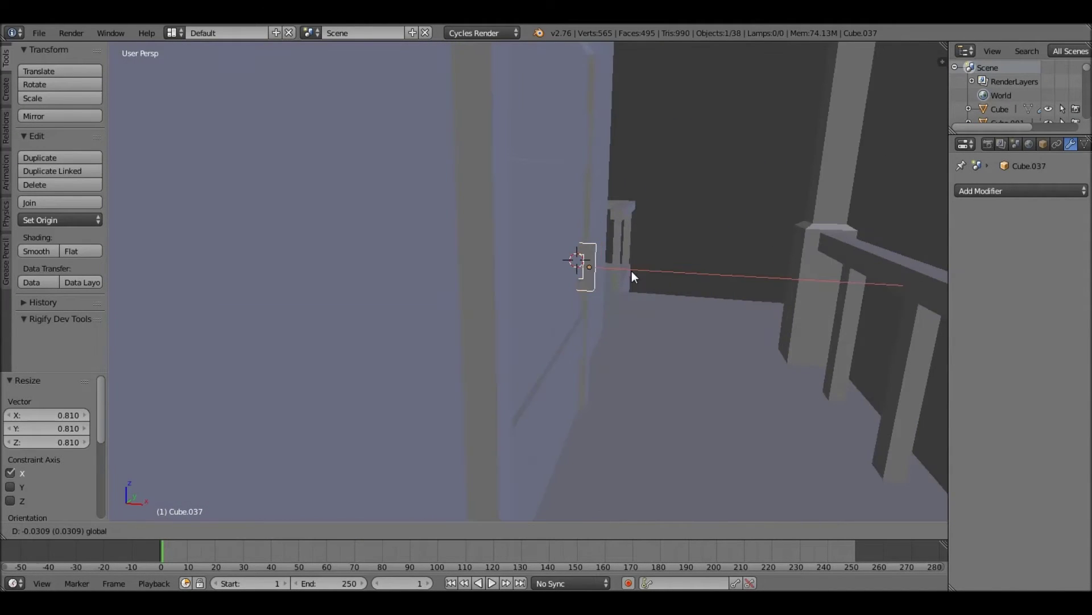
Select the landing railing and its copy, orbiting out so the stairs face front.
right_click(647, 214)
mouse_move(647, 214)
middle_down()
mouse_move(535, 227)
mouse_move(564, 251)
middle_up()
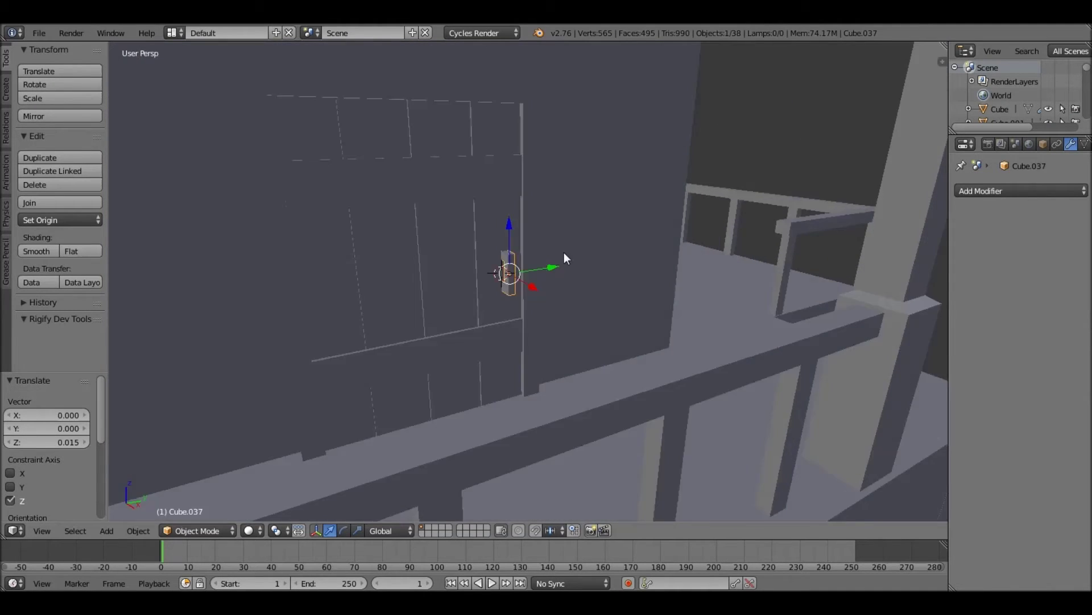
scroll(649, 271, down, 3)
key(a)
right_click(654, 296)
scroll(654, 296, down, 4)
mouse_move(654, 296)
middle_down()
mouse_move(577, 299)
mouse_move(661, 317)
mouse_move(575, 292)
mouse_move(630, 275)
middle_up()
scroll(647, 326, up, 3)
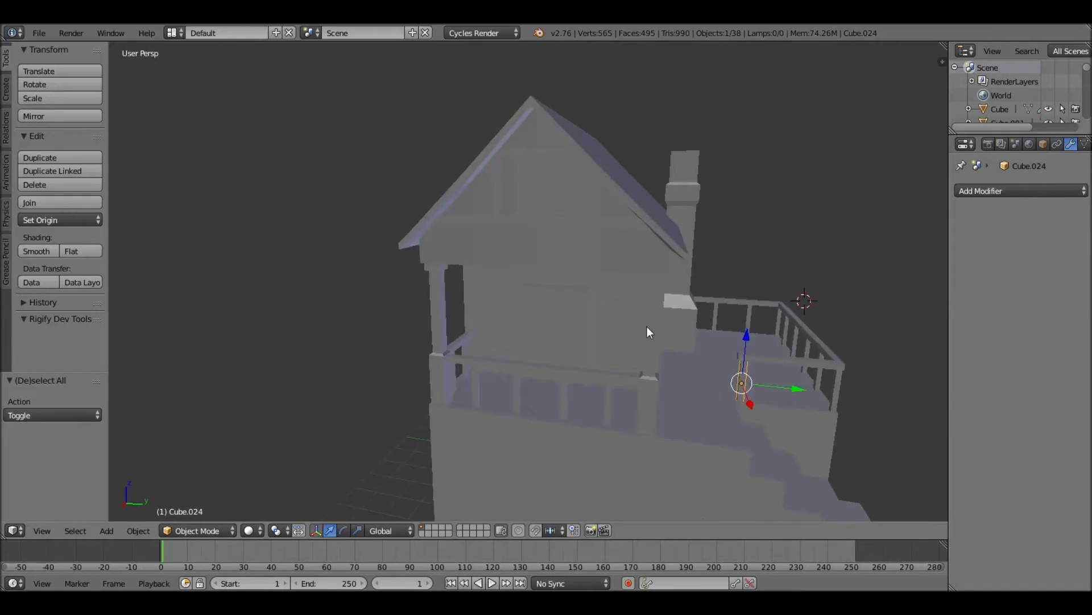
Add a cylinder with 5 vertices near the wall opening and shrink it.
right_click(649, 329)
scroll(683, 347, up, 3)
middle_drag(712, 368, 671, 344)
scroll(671, 343, down, 3)
scroll(616, 310, up, 6)
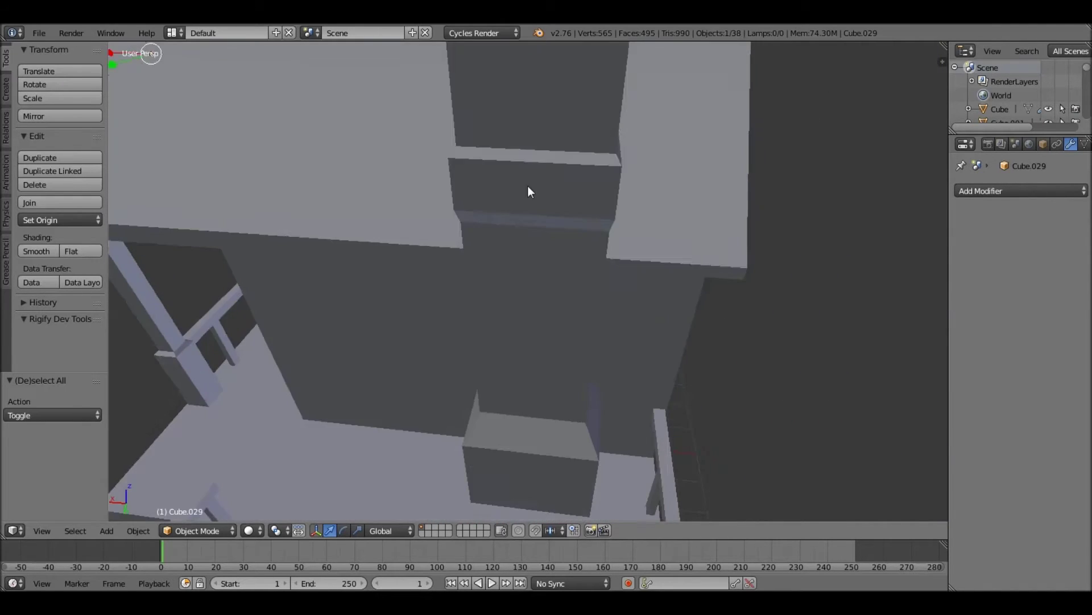
key(shift+a)
click(542, 289)
click(66, 414)
text(5)
key(Return)
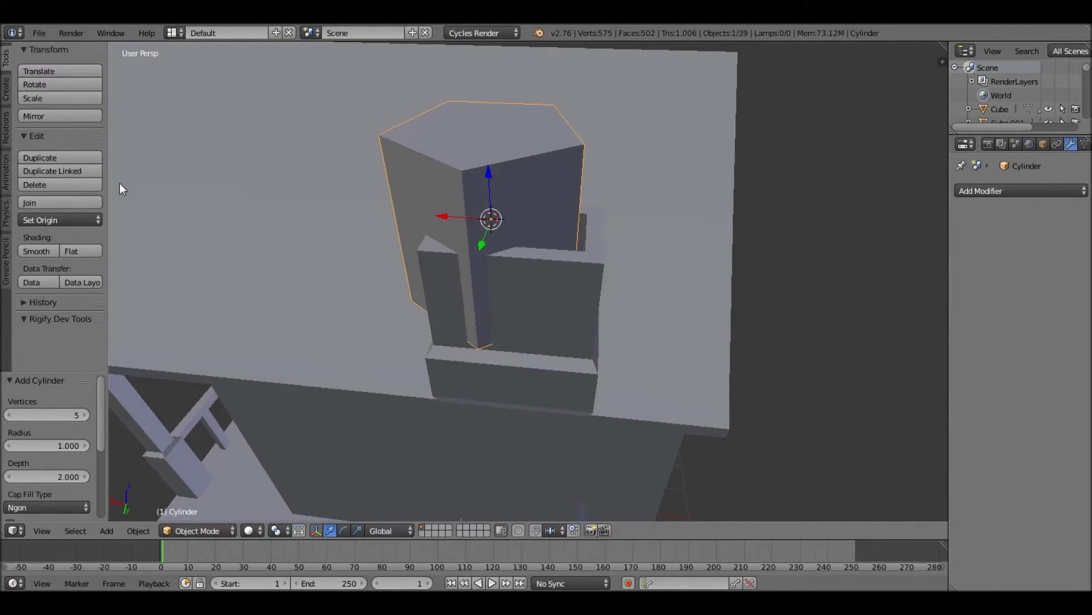
key(s)
click(502, 256)
Resize the five-sided cylinder and stretch it along Z into a thin bar.
scroll(502, 256, up, 5)
key(s)
click(524, 320)
scroll(510, 320, down, 5)
middle_drag(510, 320, 578, 393)
scroll(578, 394, up, 5)
key(s)
key(z)
click(598, 438)
Move the bar along Y into the wall opening, checking its fit in wireframe.
key(z)
middle_drag(654, 207, 706, 145)
key(z)
key(z)
middle_drag(504, 468, 564, 435)
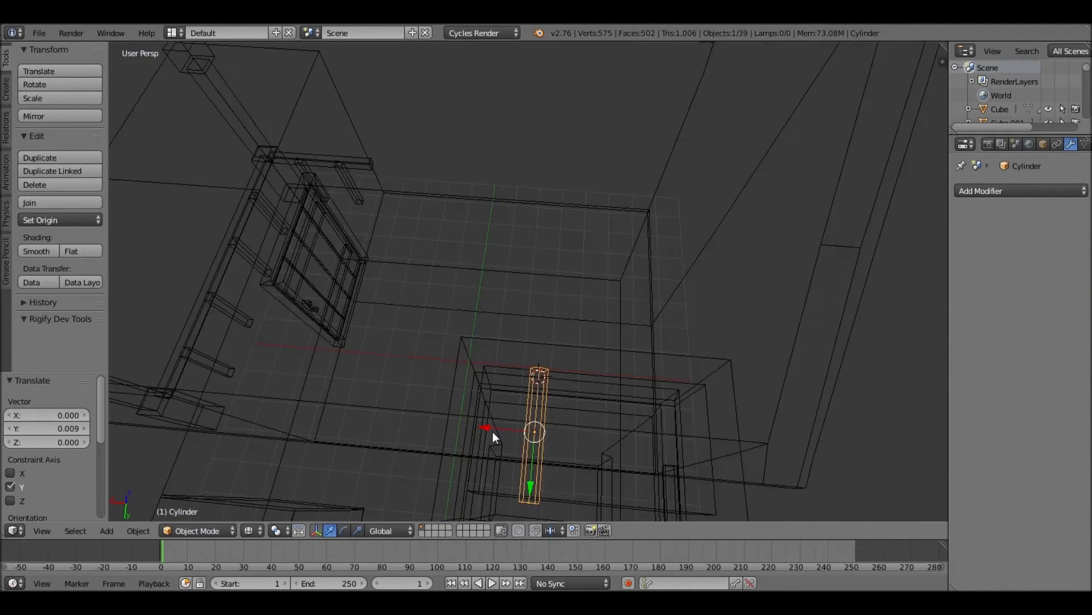
key(z)
key(g)
key(y)
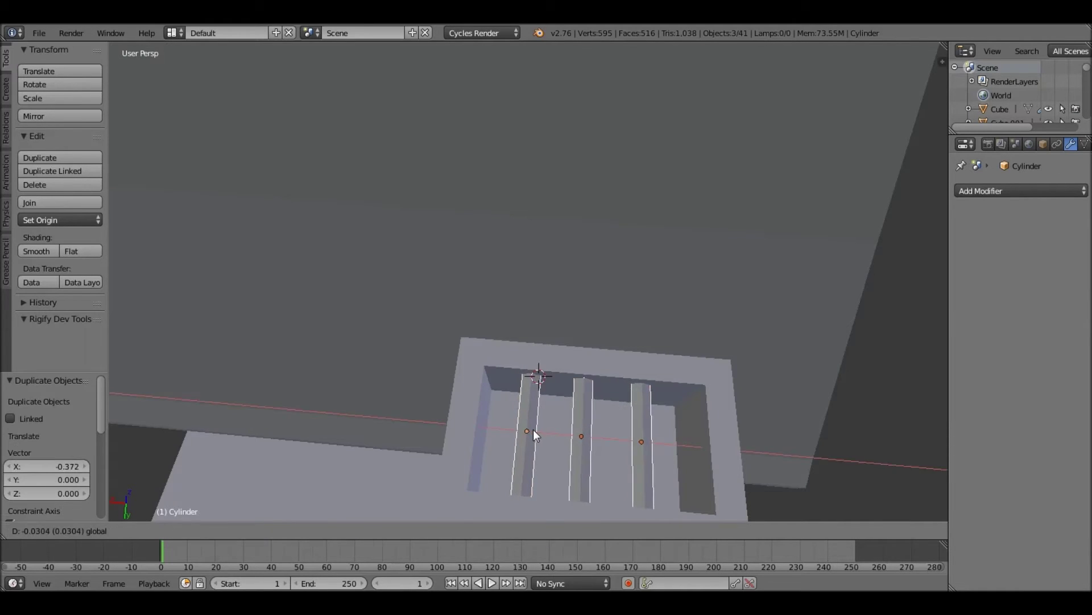
click(535, 435)
Duplicate the bar along X to get three bars across the opening, lowered along Z.
scroll(506, 397, down, 4)
middle_drag(633, 410, 586, 340)
scroll(599, 377, down, 5)
scroll(654, 225, up, 5)
key(shift+d)
key(x)
click(542, 298)
drag(586, 207, 586, 216)
scroll(569, 296, down, 5)
Add a new cube, Cube.038, on the deck beside the chimney, shifted along Y.
key(shift+z)
key(shift+z)
scroll(626, 307, up, 3)
mouse_move(636, 323)
middle_down()
mouse_move(588, 319)
mouse_move(623, 313)
middle_up()
click(632, 309)
key(shift+a)
click(641, 309)
scroll(681, 320, down, 3)
key(g)
key(y)
click(607, 294)
scroll(621, 284, up, 4)
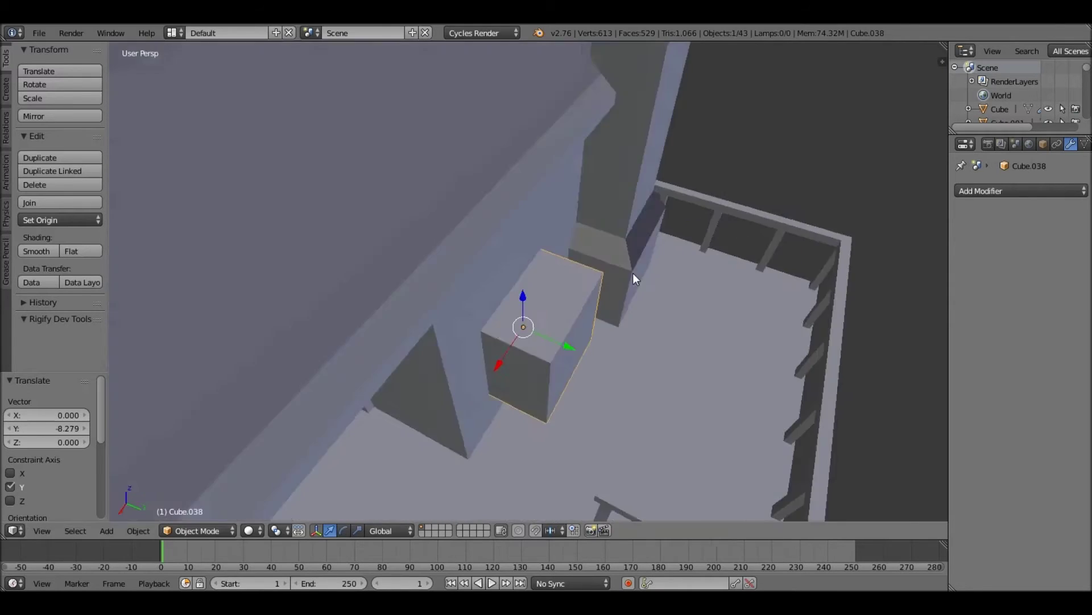
Move the new cube along Y and scale it down into a small brick.
key(g)
key(y)
click(745, 259)
key(s)
click(686, 227)
scroll(690, 225, up, 3)
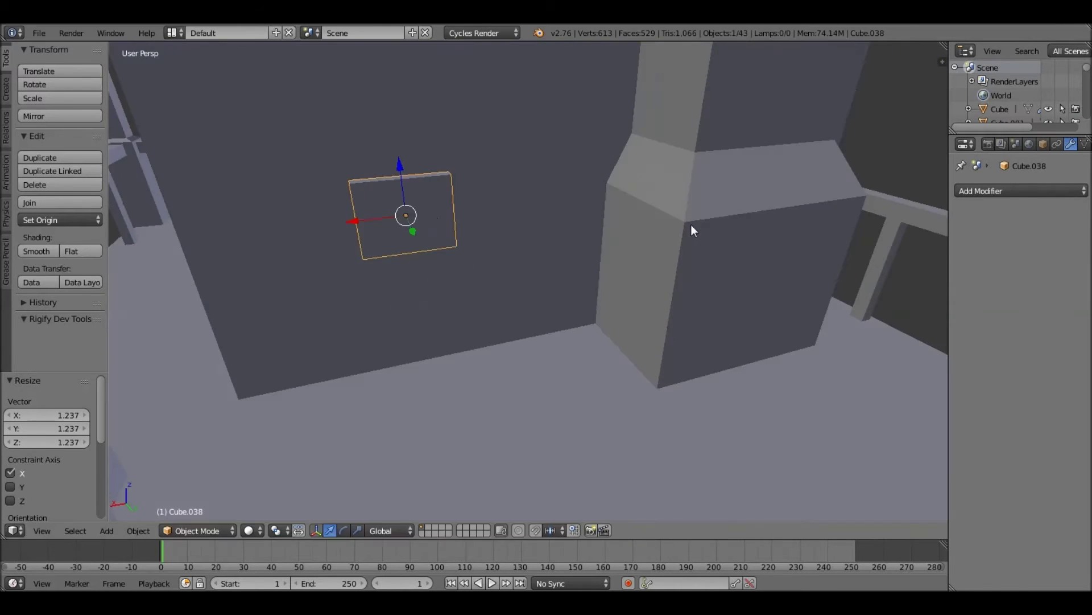
scroll(656, 247, down, 5)
scroll(667, 245, up, 5)
scroll(504, 281, down, 4)
Move the brick along X and Y until it sits flush against the wall corner.
key(g)
key(x)
click(517, 289)
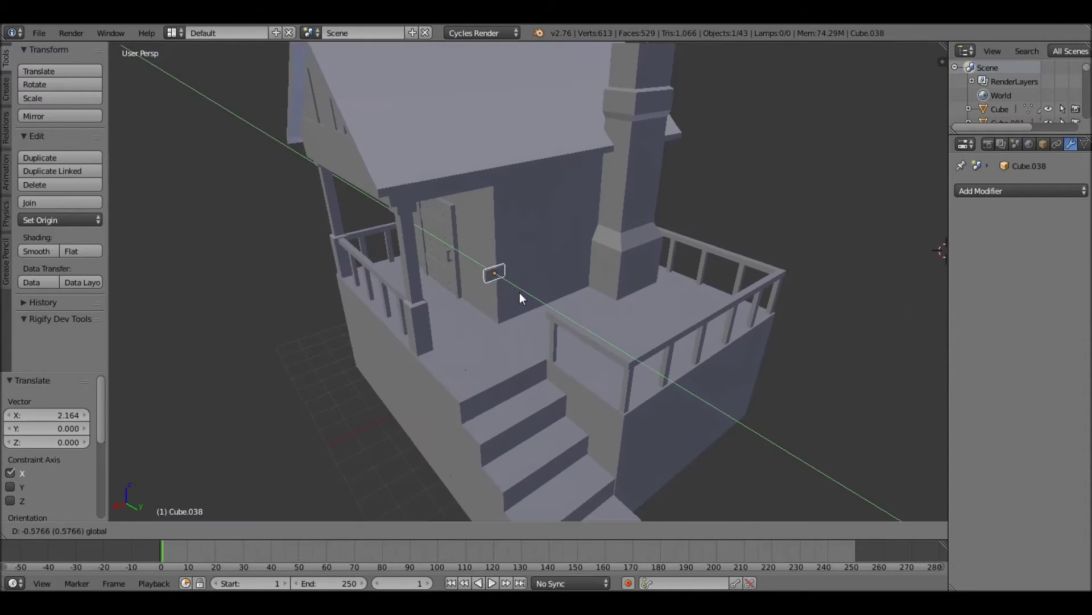
scroll(519, 294, up, 3)
scroll(452, 287, up, 3)
scroll(522, 295, up, 3)
key(g)
key(x)
key(y)
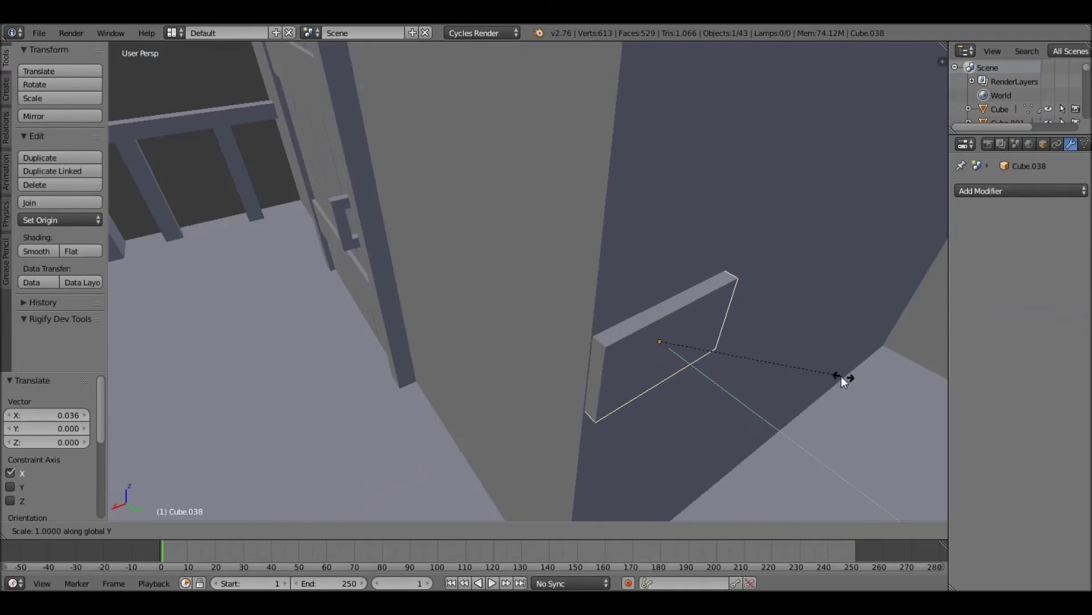
click(731, 360)
Set the brick's height along Z at the base of the corner.
scroll(724, 357, down, 4)
scroll(654, 336, up, 2)
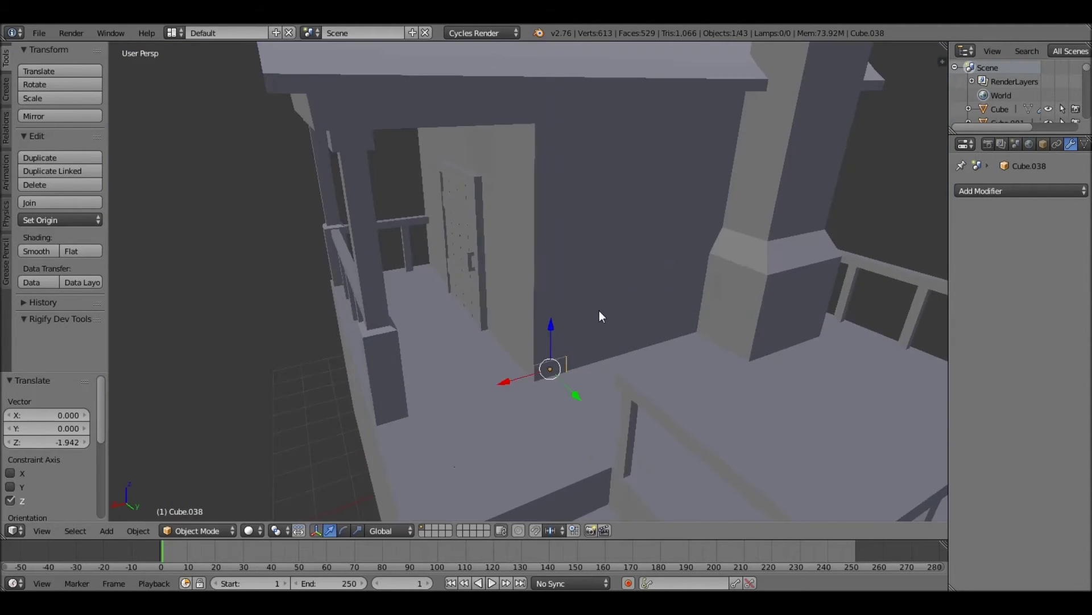
scroll(591, 256, up, 3)
key(g)
key(z)
click(587, 230)
Duplicate the brick upward along Z, resize the copy and adjust its height.
key(shift+d)
key(z)
click(678, 135)
key(s)
click(543, 204)
scroll(587, 222, down, 2)
mouse_move(586, 222)
middle_down()
mouse_move(520, 260)
mouse_move(506, 181)
middle_up()
scroll(520, 261, up, 2)
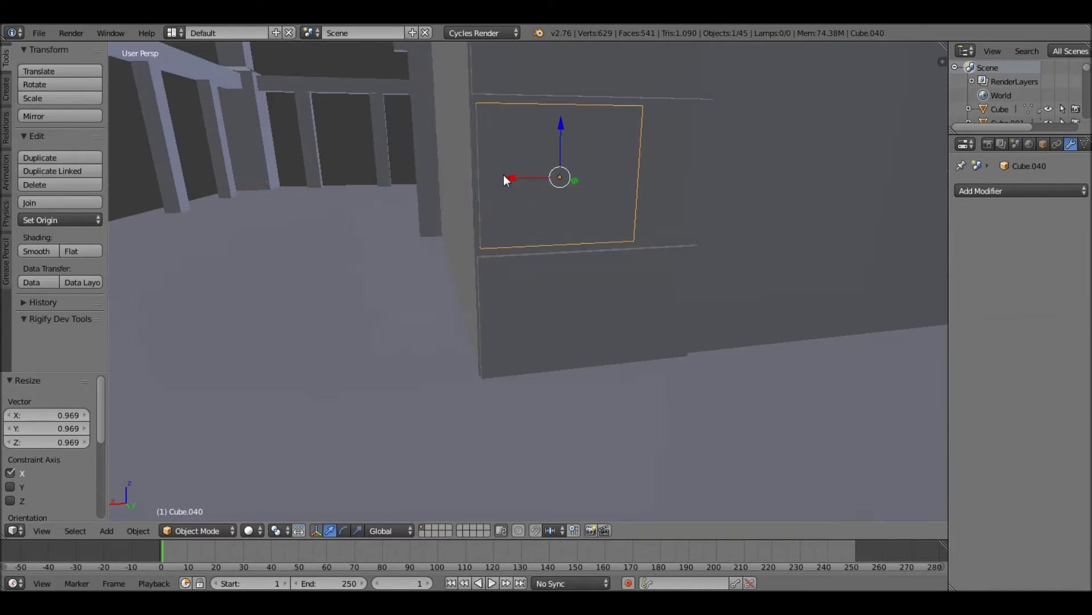
click(559, 136)
key(g)
key(z)
click(550, 66)
Stack more brick copies up the corner by duplicating the selected bricks along Z.
middle_drag(550, 66, 609, 184)
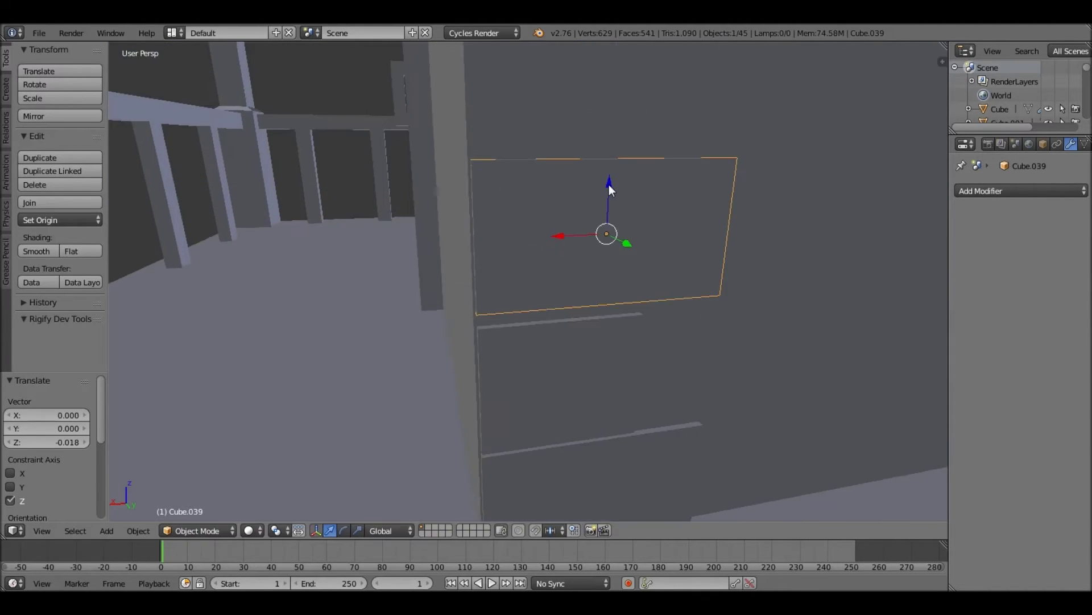
scroll(612, 193, up, 2)
scroll(554, 391, down, 2)
mouse_move(554, 391)
middle_down()
mouse_move(581, 236)
mouse_move(610, 280)
middle_up()
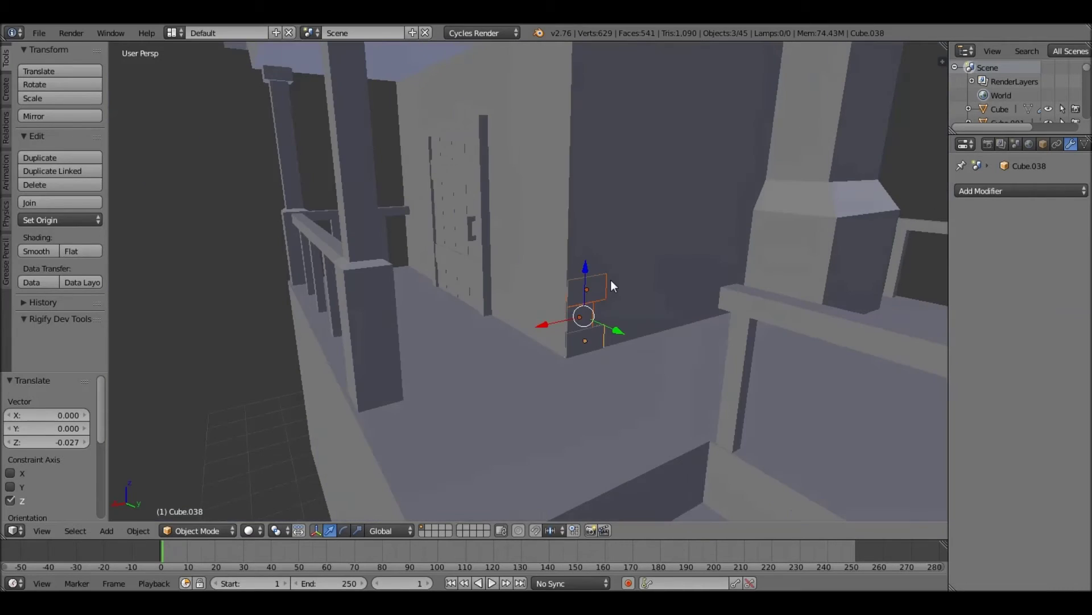
key(shift+d)
key(z)
scroll(601, 226, up, 3)
click(620, 88)
shift+click(636, 409)
scroll(636, 409, down, 3)
key(shift+d)
key(z)
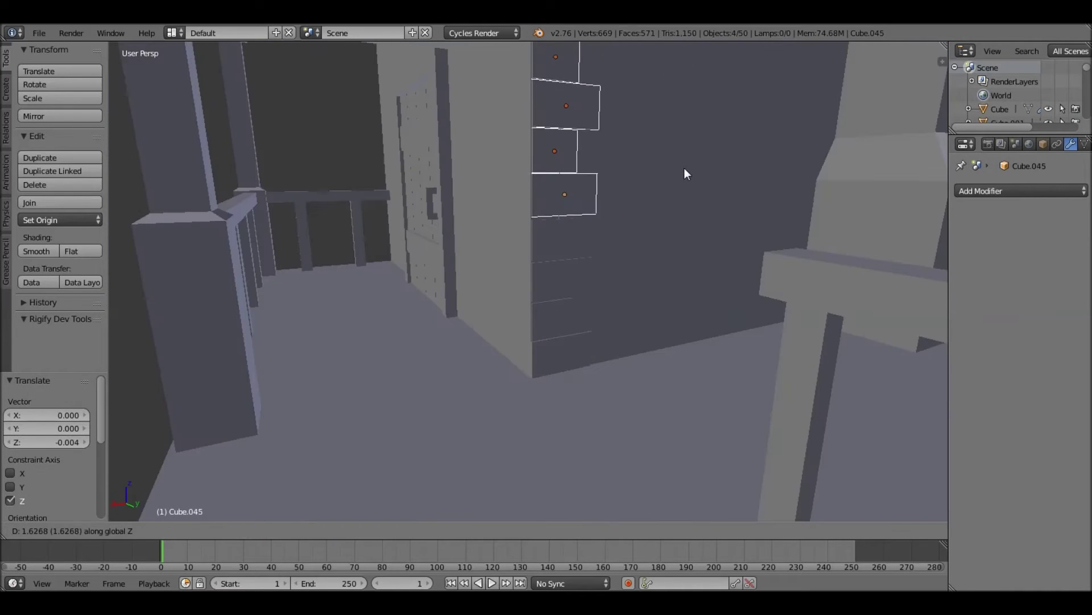
click(684, 166)
Duplicate the four-brick group and another single brick higher up the corner column.
scroll(668, 170, down, 3)
middle_drag(668, 170, 635, 257)
key(shift+d)
middle_drag(631, 152, 541, 278)
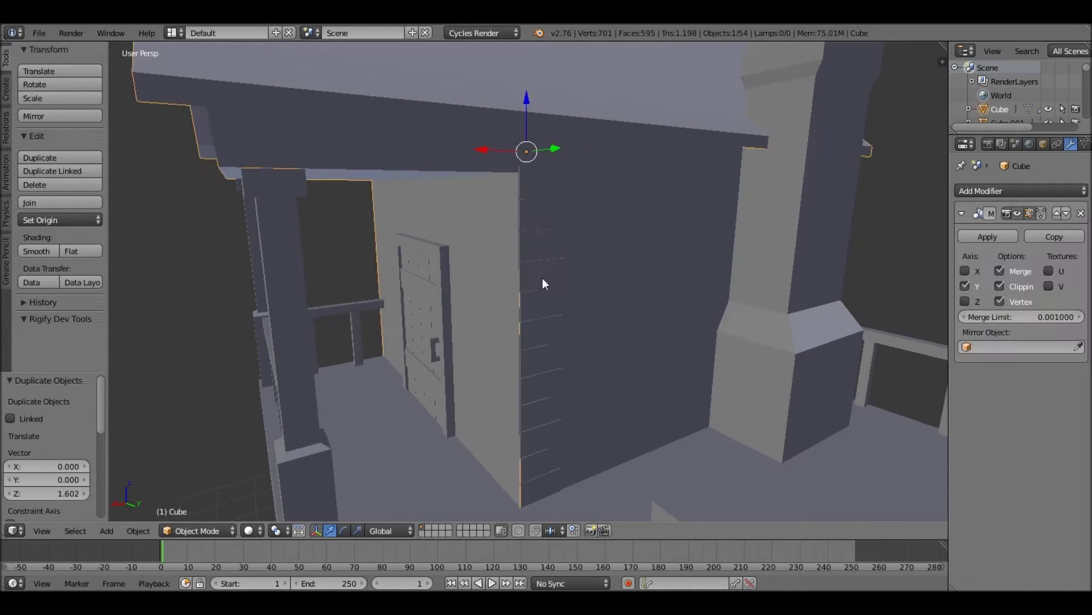
click(530, 226)
middle_drag(530, 227, 559, 269)
key(shift+d)
key(z)
click(533, 180)
mouse_move(532, 175)
middle_down()
mouse_move(517, 122)
mouse_move(449, 93)
middle_up()
key(g)
key(z)
click(450, 93)
Add the top brick of the corner column and set its final height.
key(shift+d)
key(z)
mouse_move(531, 182)
middle_down()
mouse_move(476, 153)
mouse_move(445, 153)
mouse_move(546, 182)
mouse_move(526, 210)
middle_up()
click(476, 153)
scroll(446, 152, up, 3)
key(g)
key(z)
click(425, 120)
mouse_move(528, 388)
middle_down()
mouse_move(646, 381)
mouse_move(696, 253)
middle_up()
Duplicate the brick column and rotate the copy 90° around Z.
key(shift+d)
key(Escape)
key(r)
key(z)
key(9)
key(0)
key(Return)
Slide the rotated column along Y onto the adjoining wall face.
middle_drag(554, 339, 459, 291)
key(g)
key(x)
key(y)
click(506, 302)
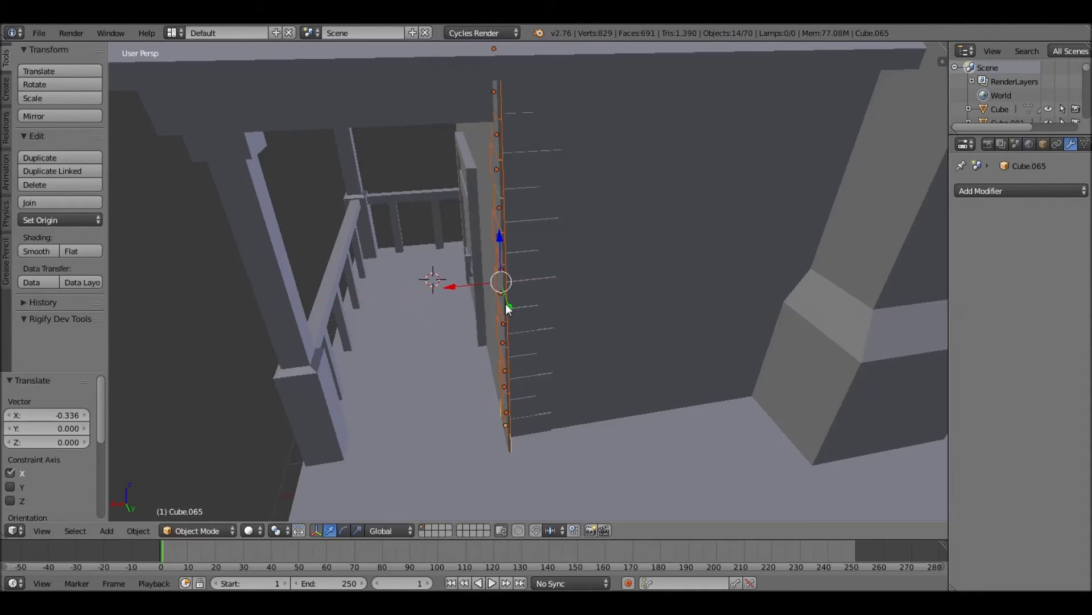
scroll(538, 323, up, 3)
key(g)
key(y)
key(Escape)
middle_drag(544, 336, 582, 292)
key(z)
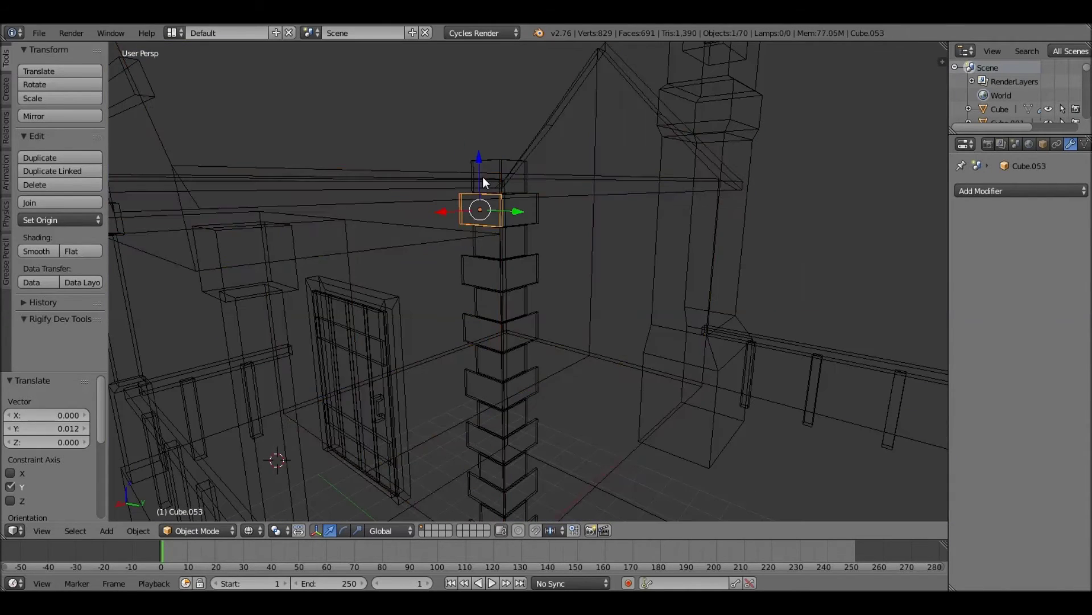
Delete the extra brick where the two columns overlap at the corner.
right_click(483, 176)
key(x)
key(Return)
key(z)
Lengthen one corner brick by moving its side face in Edit Mode.
mouse_move(522, 244)
middle_down()
mouse_move(480, 259)
mouse_move(505, 232)
middle_up()
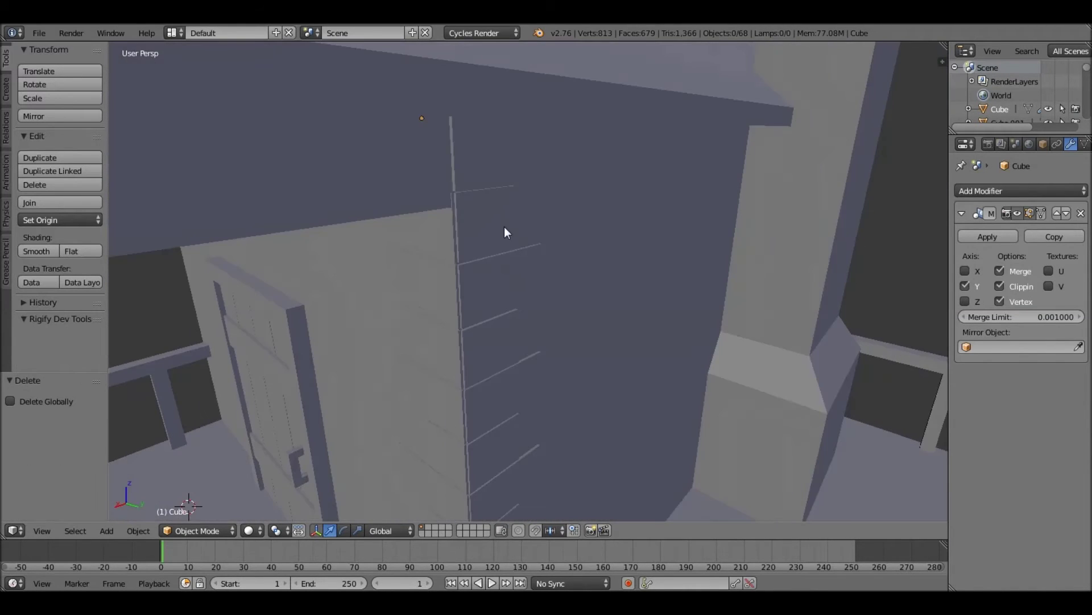
right_click(512, 262)
key(z)
key(Tab)
key(z)
scroll(523, 259, up, 3)
right_click(455, 98)
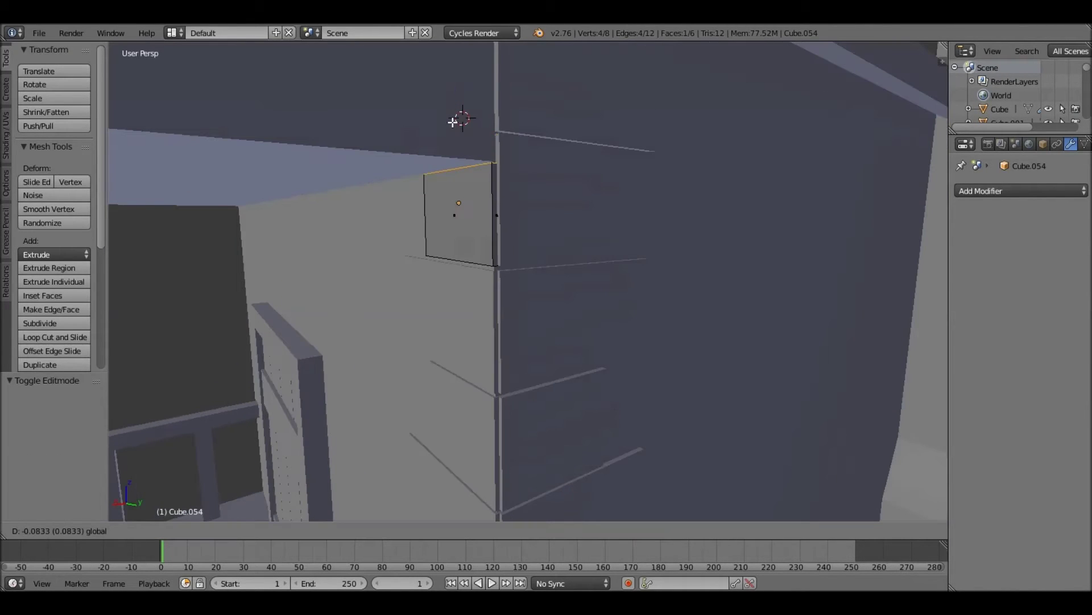
click(451, 121)
key(Tab)
key(z)
scroll(581, 211, down, 3)
key(z)
Box-select the corner brick column and duplicate it along X.
middle_drag(581, 298, 487, 313)
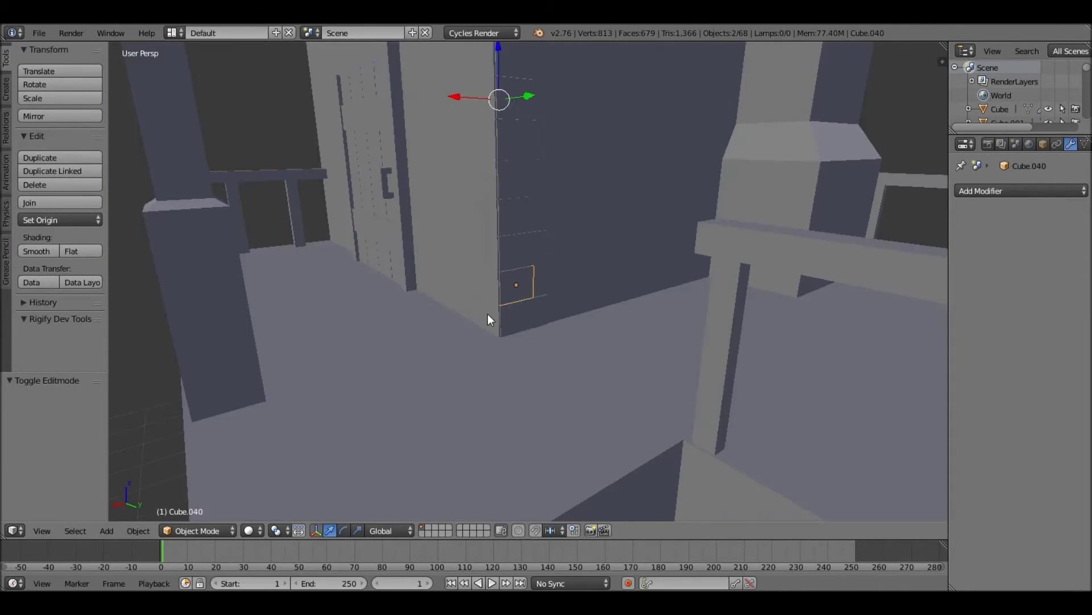
middle_drag(578, 151, 532, 143)
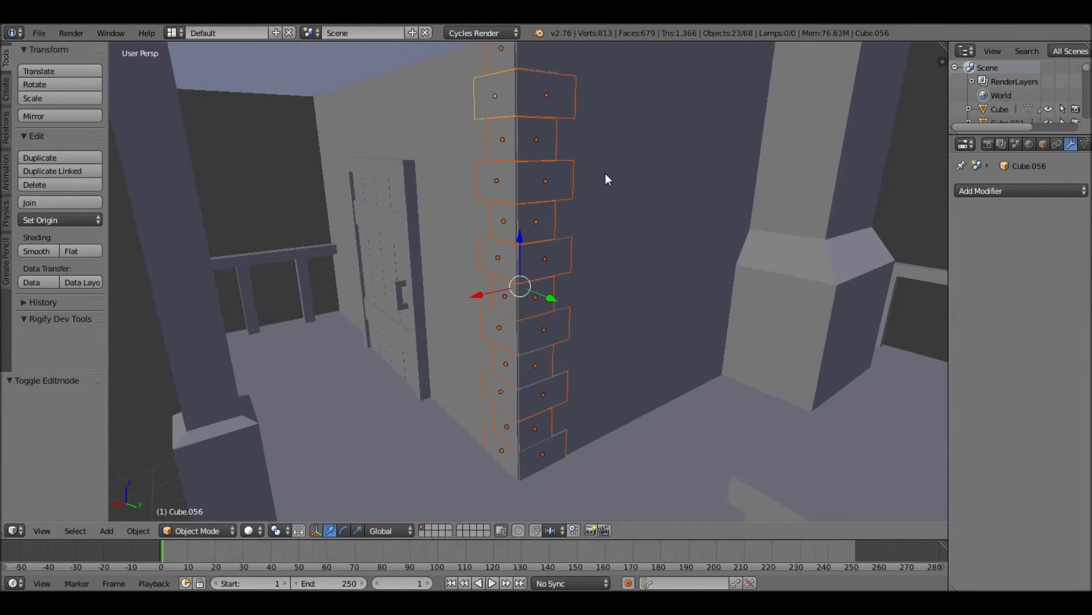
middle_drag(606, 179, 530, 100)
key(z)
key(z)
key(shift+d)
key(x)
click(789, 251)
mouse_move(789, 251)
middle_down()
mouse_move(566, 305)
mouse_move(565, 319)
middle_up()
Nudge the duplicated column along X to its final corner position.
key(g)
key(x)
click(565, 286)
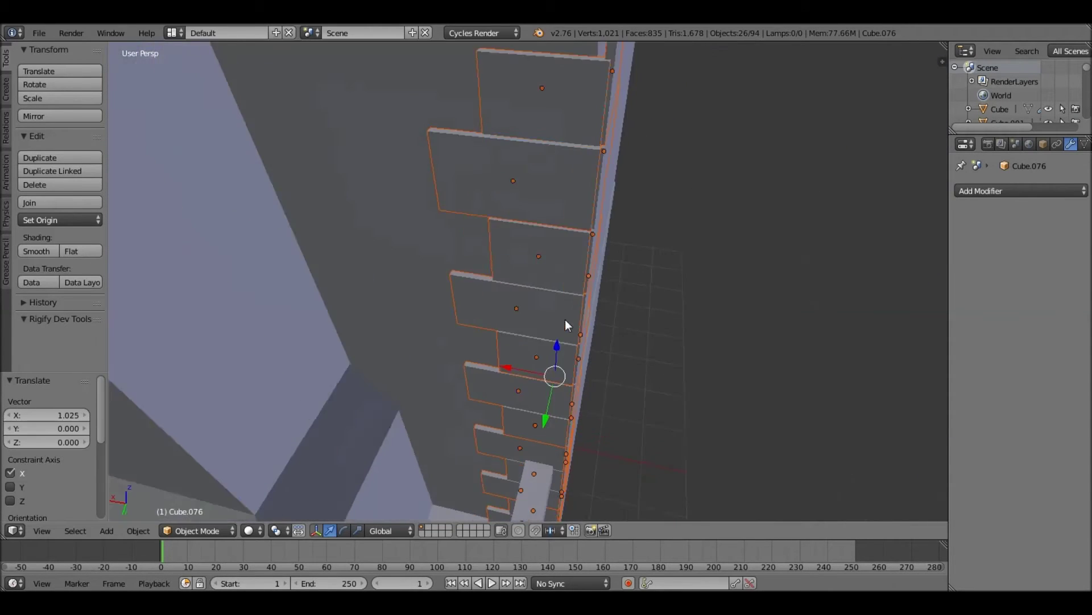
key(g)
key(x)
click(487, 418)
key(g)
key(x)
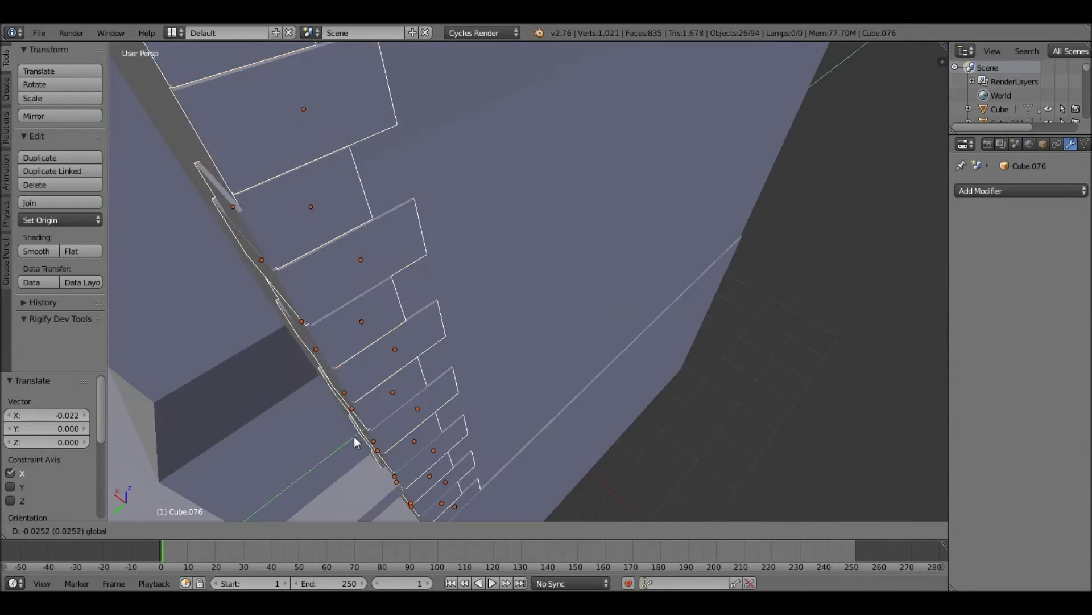
click(396, 319)
Duplicate a single brick, raise it along Z, and delete the unwanted copy.
mouse_move(396, 319)
middle_down()
mouse_move(561, 395)
mouse_move(498, 323)
mouse_move(571, 312)
middle_up()
right_click(526, 198)
key(shift+d)
click(459, 183)
key(g)
key(z)
click(656, 246)
mouse_move(655, 246)
middle_down()
mouse_move(644, 178)
mouse_move(592, 282)
mouse_move(584, 247)
mouse_move(569, 325)
middle_up()
key(Delete)
Select the bricks that will form the next corner's quoins.
right_click(561, 357)
click(562, 217)
scroll(599, 280, up, 4)
scroll(584, 247, down, 5)
scroll(569, 325, up, 3)
shift+right_click(496, 318)
right_click(477, 301)
Select several corner bricks in see-through view and duplicate them.
key(z)
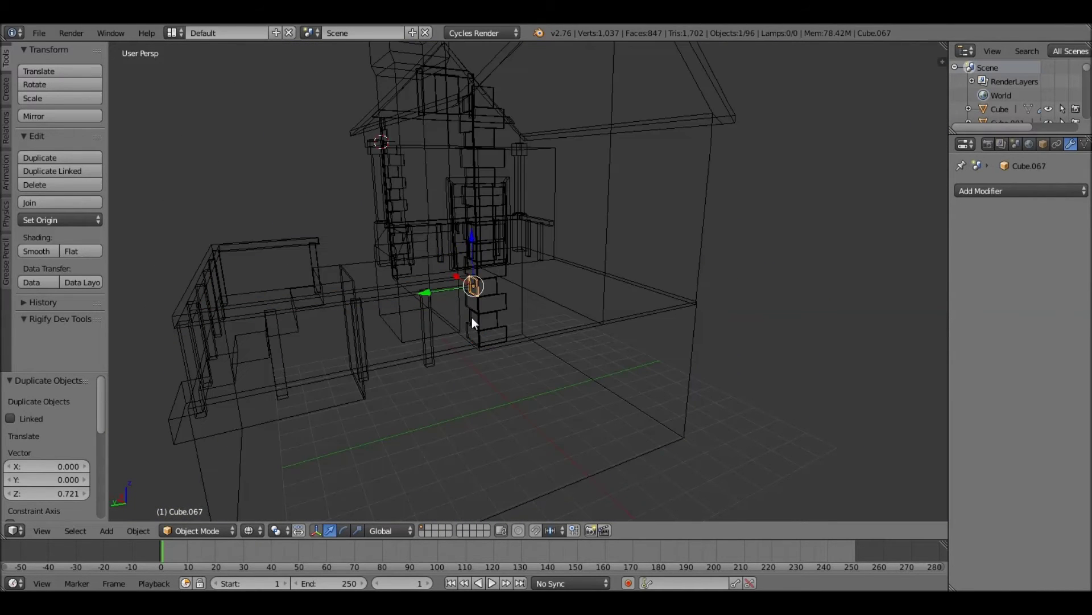
right_click(488, 333)
key(z)
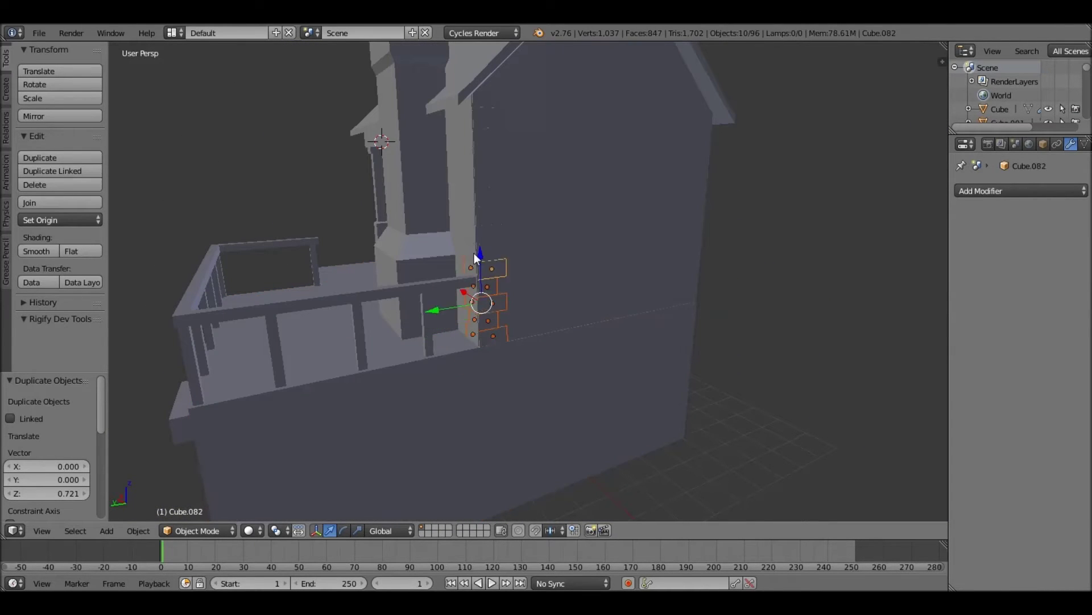
scroll(482, 156, up, 3)
shift+right_click(486, 101)
mouse_move(486, 102)
middle_down()
mouse_move(494, 126)
mouse_move(548, 168)
mouse_move(548, 267)
middle_up()
key(shift+d)
click(922, 319)
Reshape a small brick by moving one face along Y in Edit Mode.
drag(692, 297, 445, 191)
key(KP_Decimal)
middle_drag(508, 234, 326, 73)
key(Tab)
right_click(544, 197)
mouse_move(544, 197)
middle_down()
mouse_move(206, 172)
mouse_move(413, 541)
middle_up()
click(245, 167)
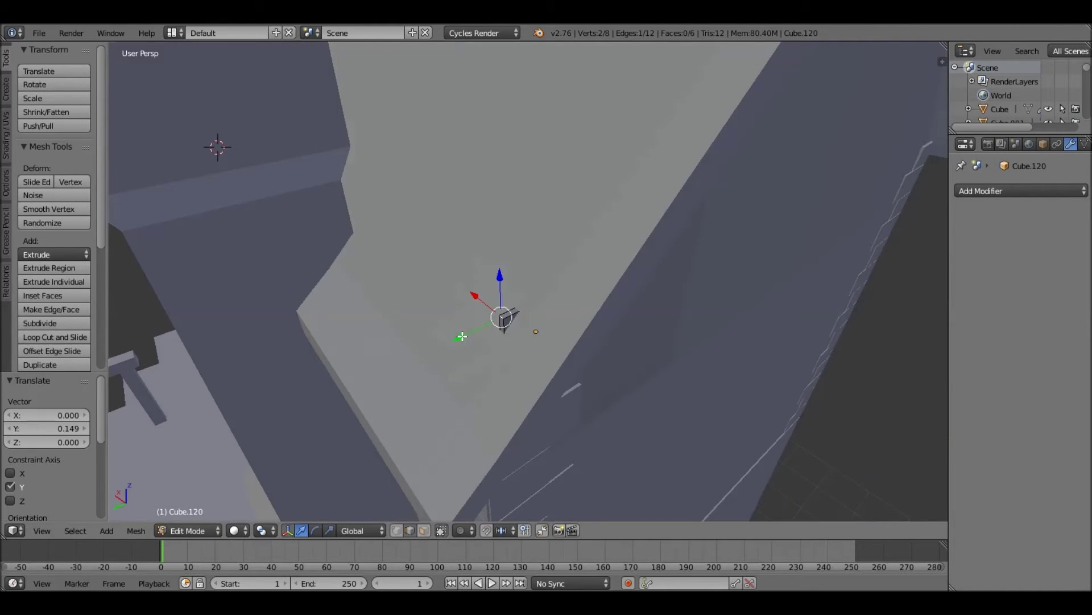
middle_drag(462, 336, 459, 293)
key(g)
key(y)
click(359, 198)
key(Tab)
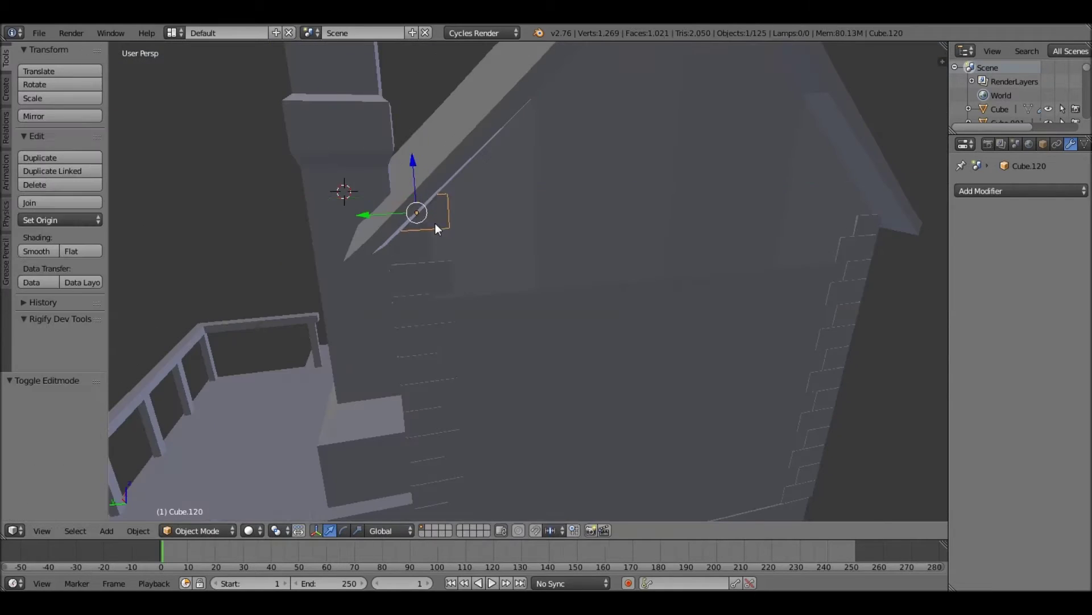
Move the wall-edge bricks along the X axis into place.
scroll(412, 203, down, 5)
scroll(643, 267, up, 10)
right_click(643, 267)
scroll(683, 393, down, 5)
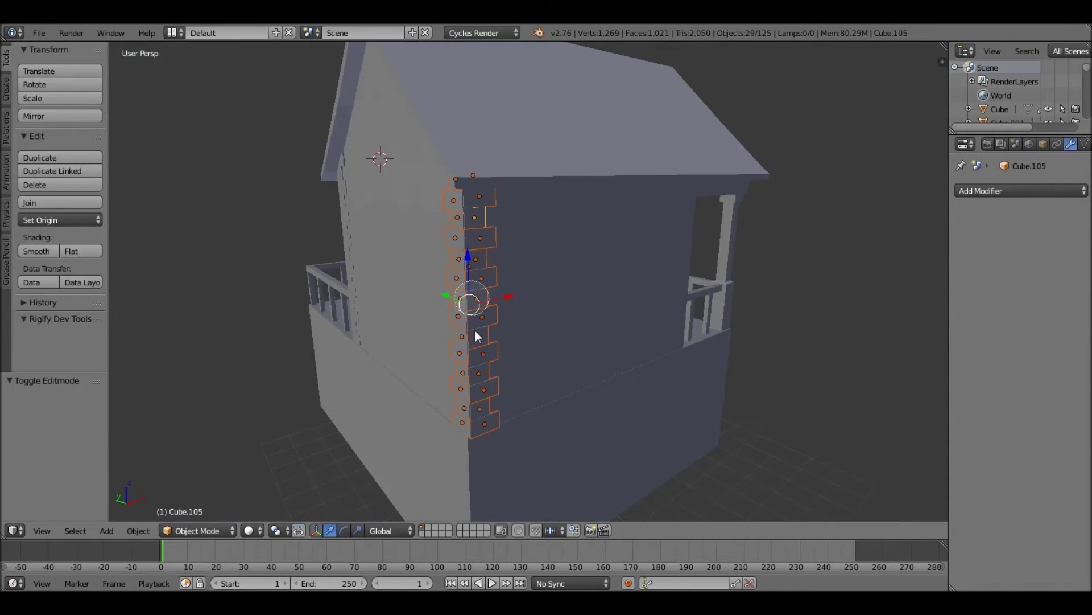
middle_drag(476, 330, 509, 340)
scroll(510, 339, up, 8)
key(g)
key(y)
key(x)
click(594, 333)
mouse_move(594, 332)
middle_down()
mouse_move(528, 303)
mouse_move(570, 250)
middle_up()
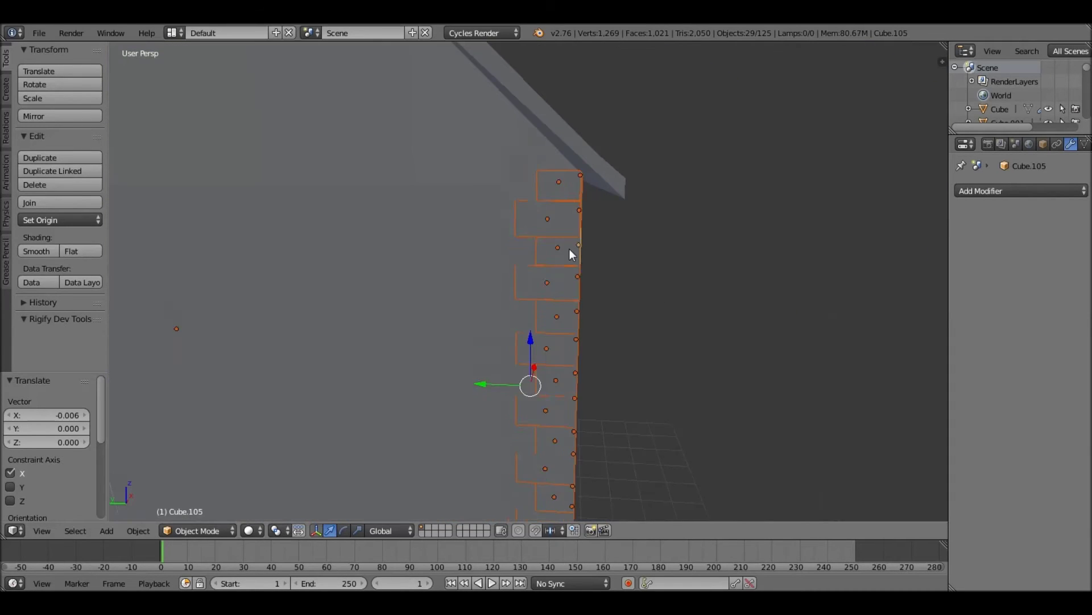
Adjust a brick by moving one edge along Y in Edit Mode.
key(Tab)
key(g)
key(y)
click(570, 302)
key(z)
key(z)
key(z)
key(z)
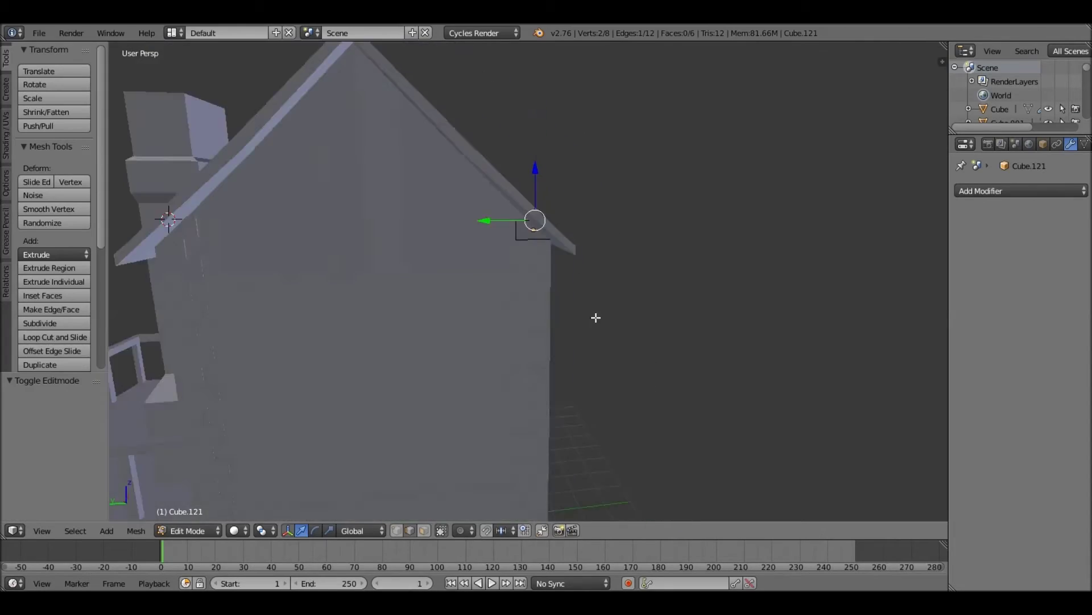
key(Tab)
middle_drag(596, 317, 616, 310)
Delete a stray brick left at the corner.
key(z)
mouse_move(460, 201)
middle_down()
mouse_move(452, 278)
mouse_move(593, 364)
middle_up()
Box-select the whole brick column, duplicate it, and rotate it 90° on Z.
key(z)
key(shift+d)
key(y)
right_click(530, 319)
mouse_move(538, 315)
middle_down()
mouse_move(458, 257)
mouse_move(508, 240)
middle_up()
key(Delete)
key(z)
key(b)
drag(490, 176, 532, 316)
mouse_move(533, 316)
middle_down()
mouse_move(527, 342)
mouse_move(574, 336)
middle_up()
key(z)
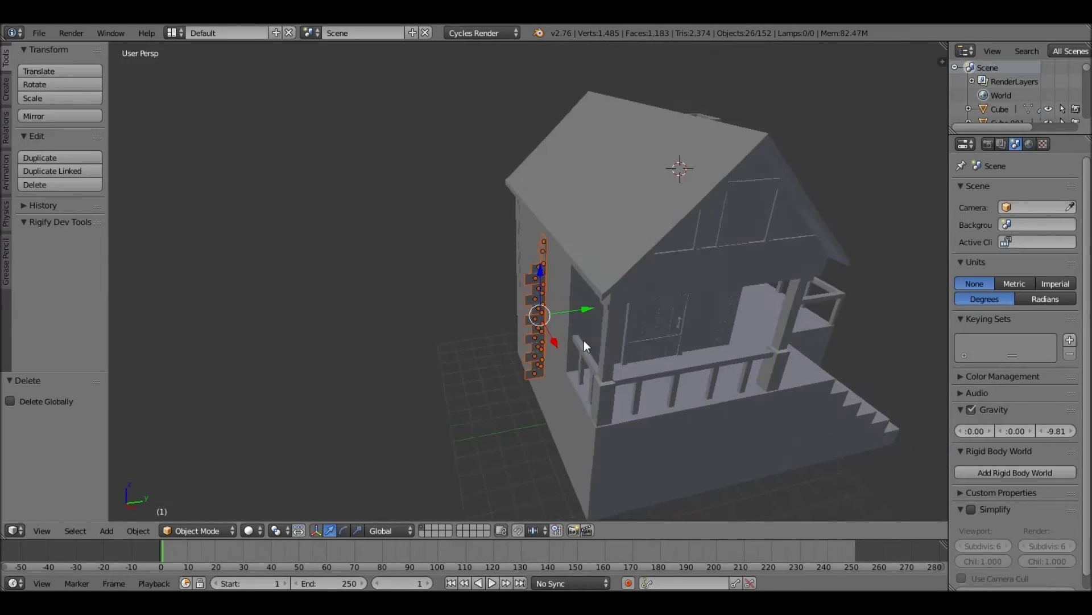
key(r)
Nudge the rotated column along Y and X onto the other house corner.
key(z)
key(9)
key(0)
key(Return)
scroll(565, 336, up, 5)
key(g)
key(y)
click(602, 358)
scroll(524, 257, up, 2)
mouse_move(524, 258)
middle_down()
mouse_move(538, 262)
mouse_move(478, 350)
mouse_move(488, 236)
mouse_move(568, 234)
mouse_move(380, 196)
mouse_move(618, 258)
middle_up()
key(g)
key(x)
click(493, 237)
Delete the stray brick piece near the wall corner.
right_click(569, 118)
key(z)
shift+right_click(565, 87)
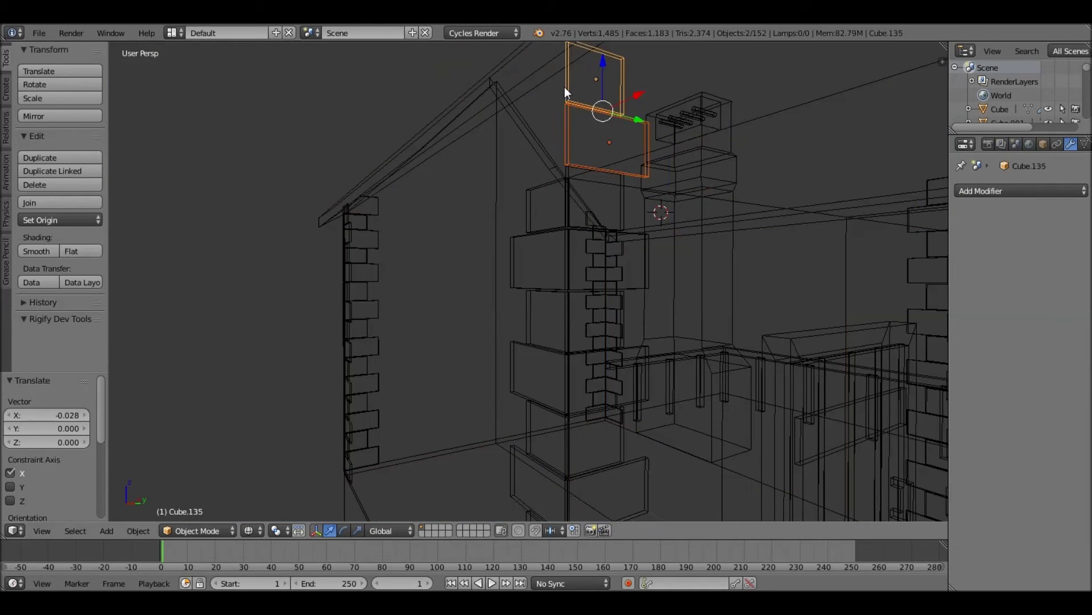
key(Delete)
Stack two duplicate copies of the wall piece higher up the wall.
key(z)
right_click(534, 246)
key(shift+d)
key(z)
click(533, 142)
key(z)
key(shift+d)
key(z)
click(628, 154)
key(z)
mouse_move(535, 167)
middle_down()
mouse_move(538, 235)
mouse_move(559, 155)
middle_up()
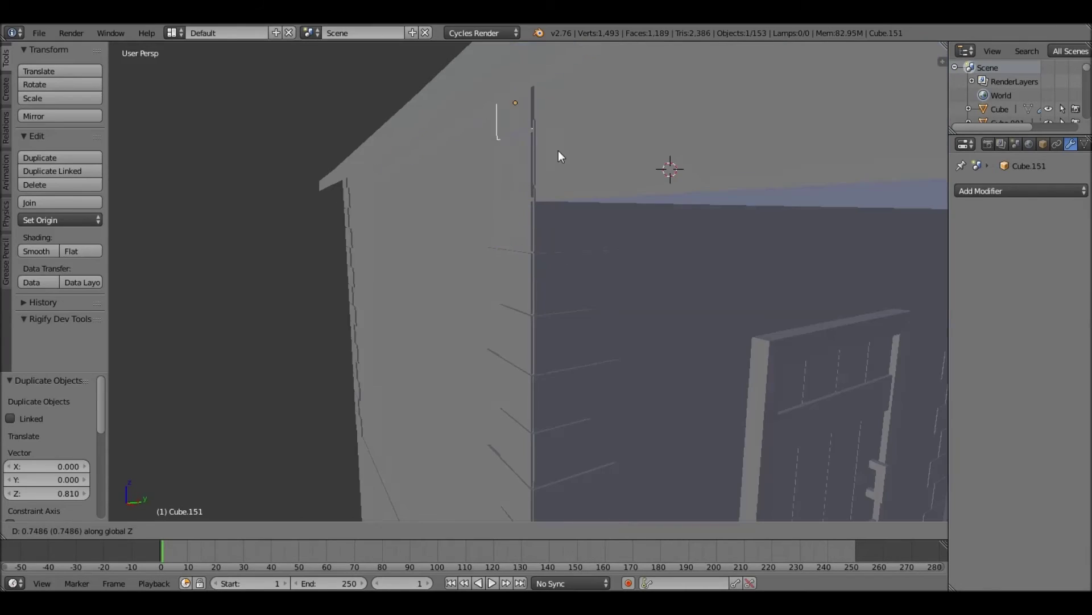
key(z)
Duplicate another wall piece and raise the copy up the wall.
right_click(607, 255)
key(shift+d)
key(z)
click(610, 243)
key(z)
scroll(616, 265, down, 5)
scroll(606, 236, down, 1)
Preview the house in rendered shading, then orbit toward the porch roof.
key(shift+z)
mouse_move(632, 278)
middle_down()
mouse_move(616, 246)
mouse_move(629, 295)
middle_up()
key(shift+z)
key(shift+z)
key(shift+z)
scroll(569, 285, up, 3)
mouse_move(533, 268)
middle_down()
mouse_move(529, 349)
mouse_move(509, 359)
middle_up()
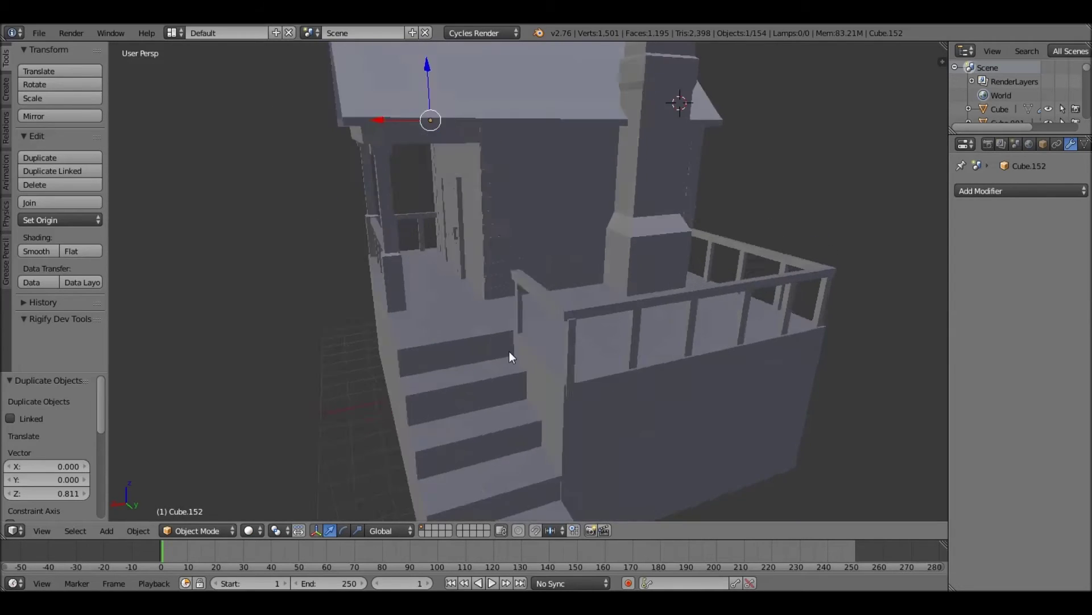
scroll(569, 274, up, 4)
Select the porch roof beam and enter Edit Mode on it.
right_click(634, 186)
key(Tab)
scroll(621, 188, up, 4)
middle_drag(485, 315, 700, 331)
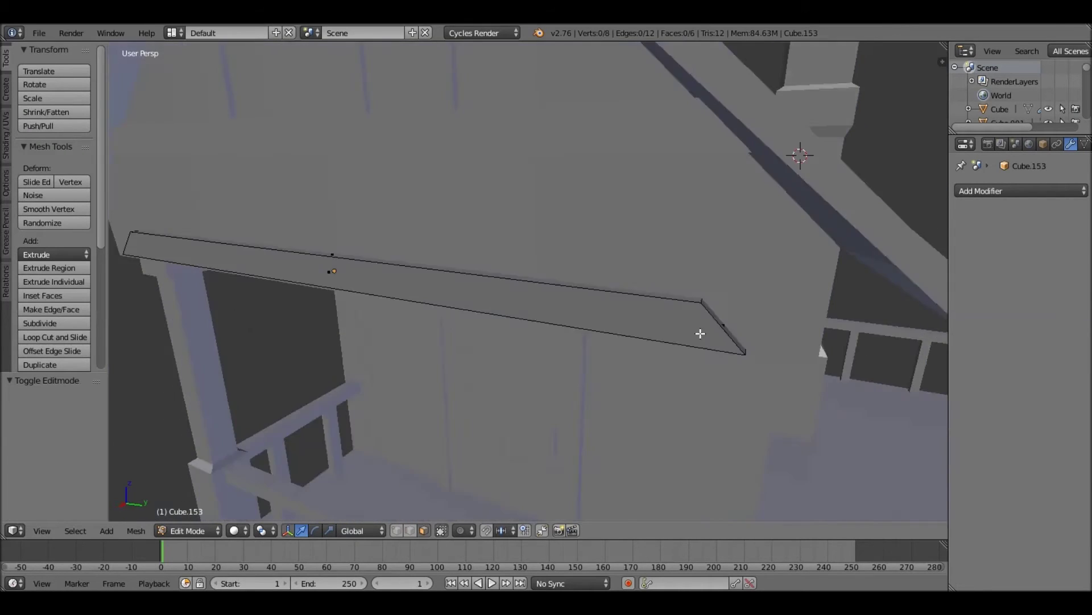
Flatten the beam's end face to zero scale along Y.
right_click(498, 374)
key(s)
key(y)
key(0)
key(Return)
mouse_move(498, 374)
middle_down()
mouse_move(390, 332)
mouse_move(549, 282)
mouse_move(587, 252)
mouse_move(581, 295)
mouse_move(408, 360)
mouse_move(654, 358)
mouse_move(578, 361)
mouse_move(662, 342)
middle_up()
Move and extrude the end face along Y, undoing the last extrusion.
click(594, 301)
click(650, 261)
click(574, 296)
click(441, 359)
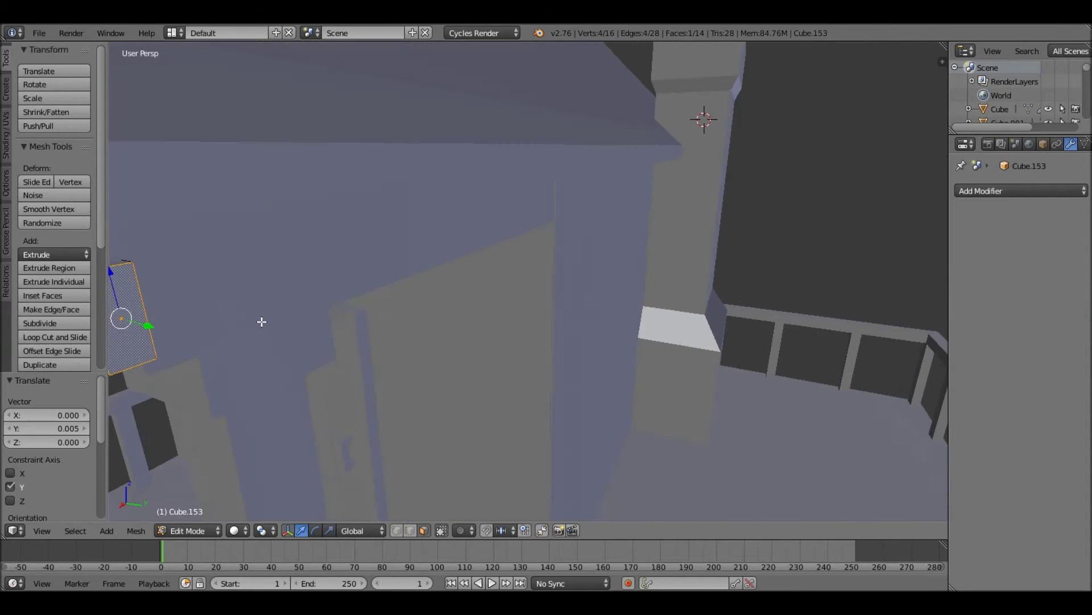
mouse_move(261, 322)
middle_down()
mouse_move(663, 114)
mouse_move(541, 395)
mouse_move(358, 261)
mouse_move(511, 330)
mouse_move(729, 317)
mouse_move(378, 302)
mouse_move(760, 243)
mouse_move(627, 309)
mouse_move(402, 325)
mouse_move(459, 320)
middle_up()
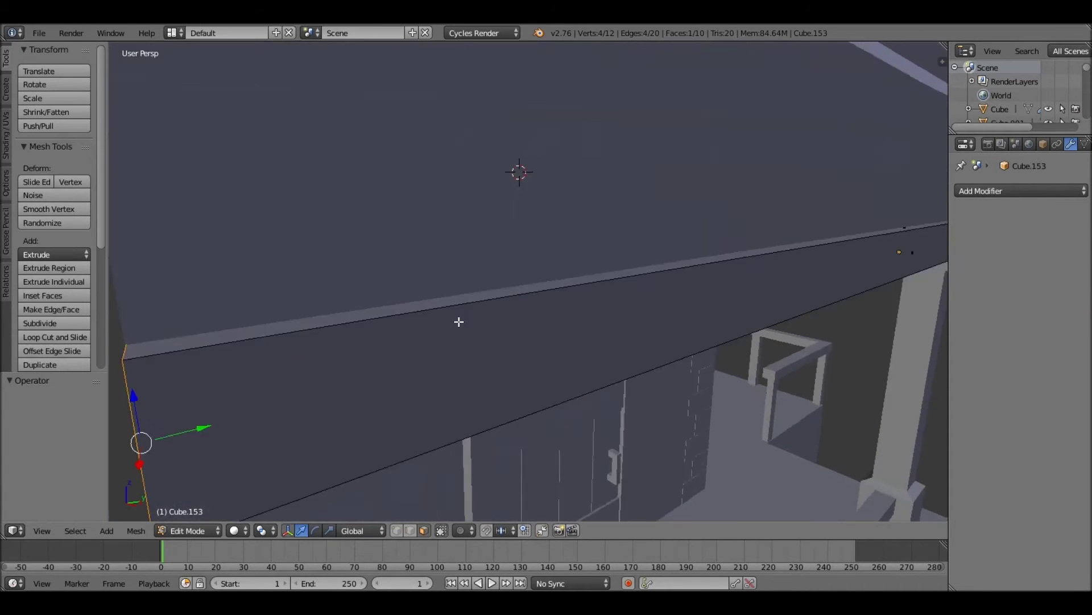
key(ctrl+z)
middle_drag(534, 351, 484, 239)
Delete the board's end face and slide its end edge to meet the wall corner.
key(x)
click(491, 246)
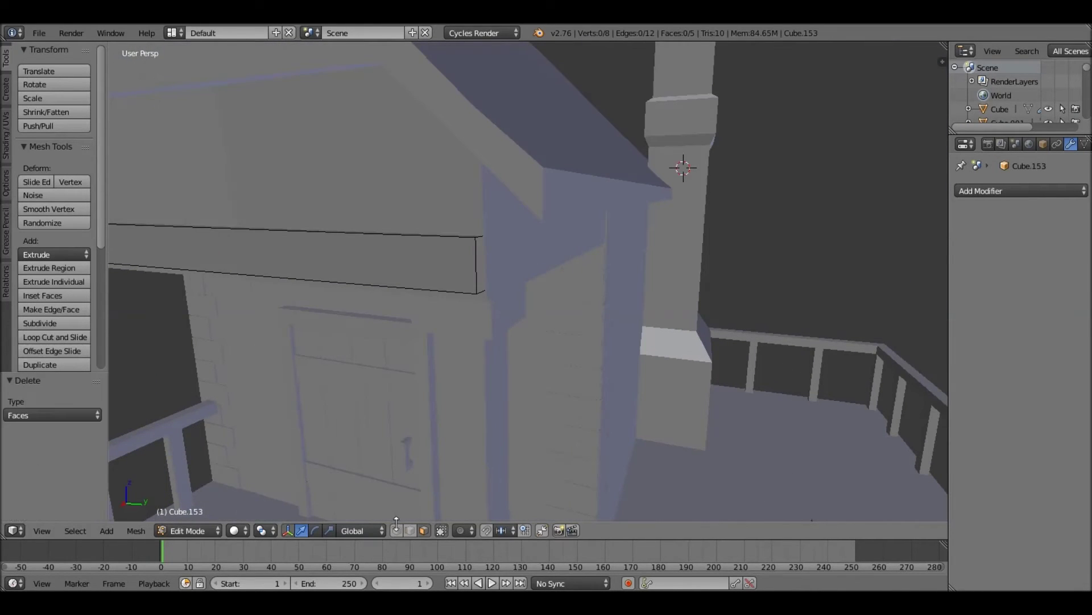
drag(528, 269, 530, 268)
middle_drag(530, 268, 648, 347)
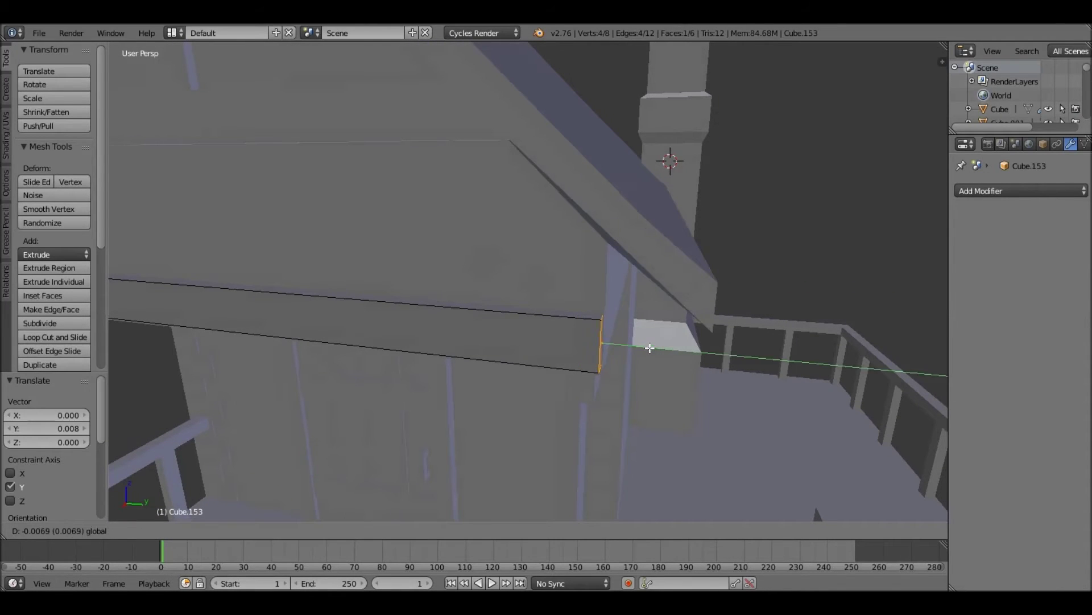
click(560, 326)
scroll(560, 325, down, 6)
Duplicate the trim board and move the copy into place as a corner board.
key(Tab)
key(shift+d)
key(y)
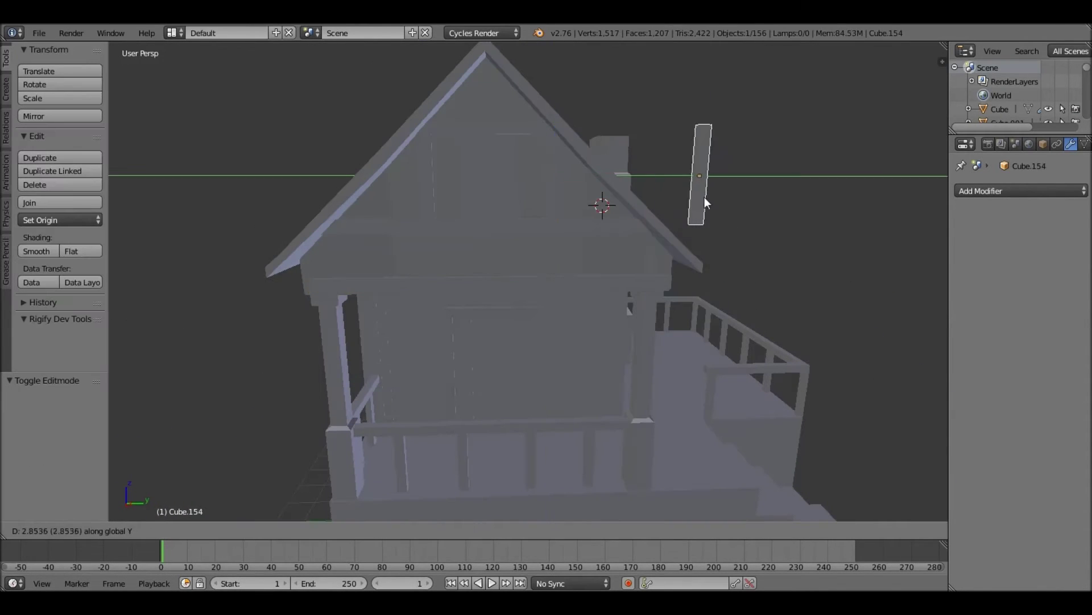
key(z)
click(668, 176)
scroll(571, 149, up, 5)
Cancel the edit on the long trim board and lower the vertical corner board.
right_click(551, 364)
key(Tab)
key(Tab)
key(Tab)
key(Escape)
key(ctrl+z)
key(ctrl+z)
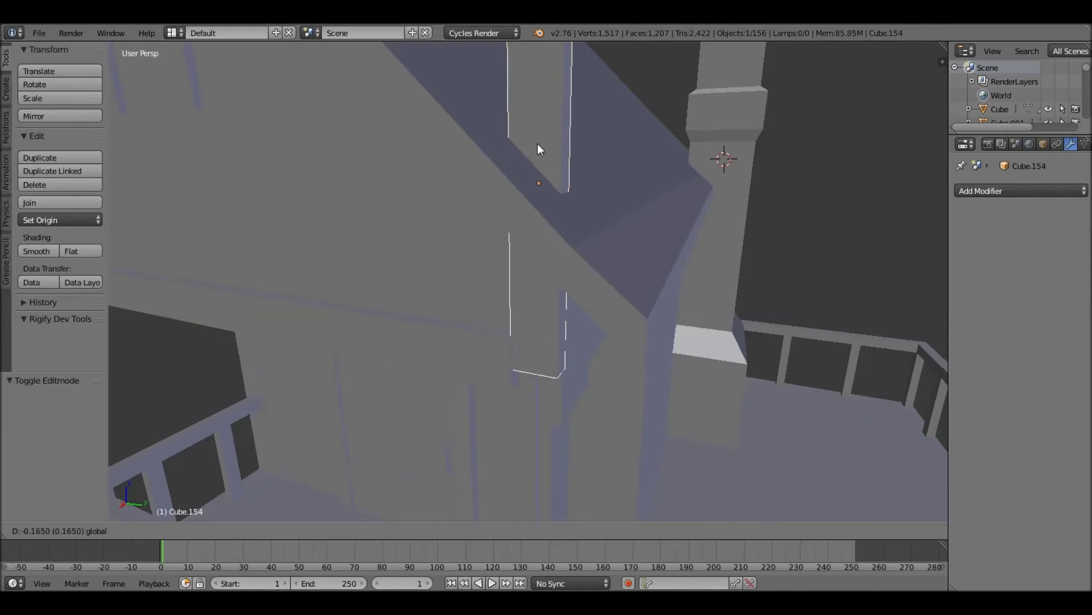
key(ctrl+z)
scroll(437, 217, up, 4)
mouse_move(494, 233)
middle_down()
mouse_move(592, 78)
mouse_move(558, 108)
middle_up()
click(593, 80)
Move the corner board along Z to its final height.
key(g)
key(z)
click(615, 156)
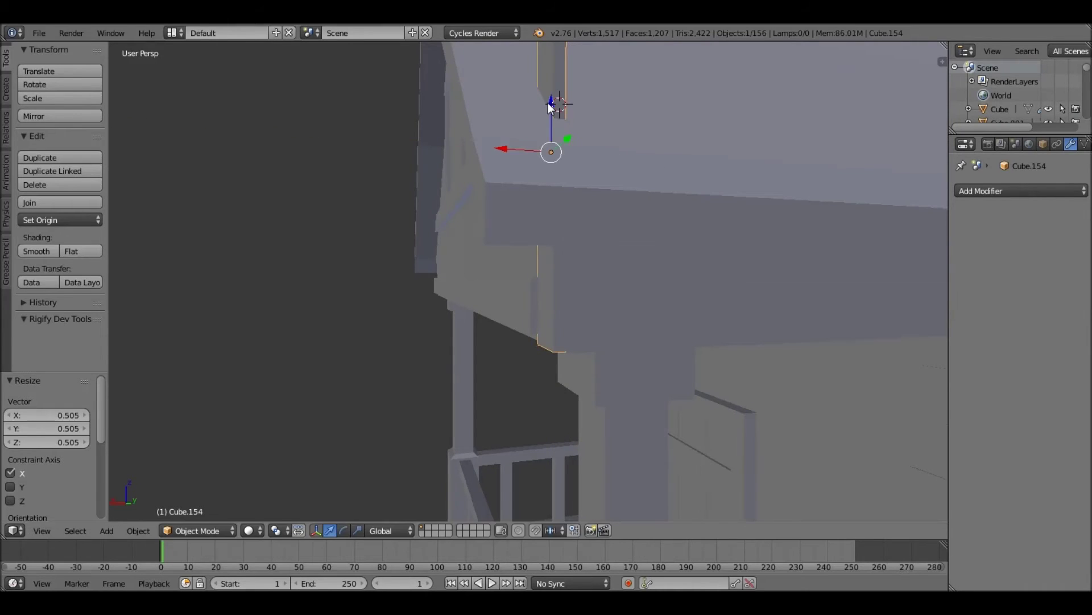
middle_drag(550, 151, 544, 124)
Adjust the long trim board's end face in Edit Mode.
right_click(456, 215)
key(Tab)
key(x)
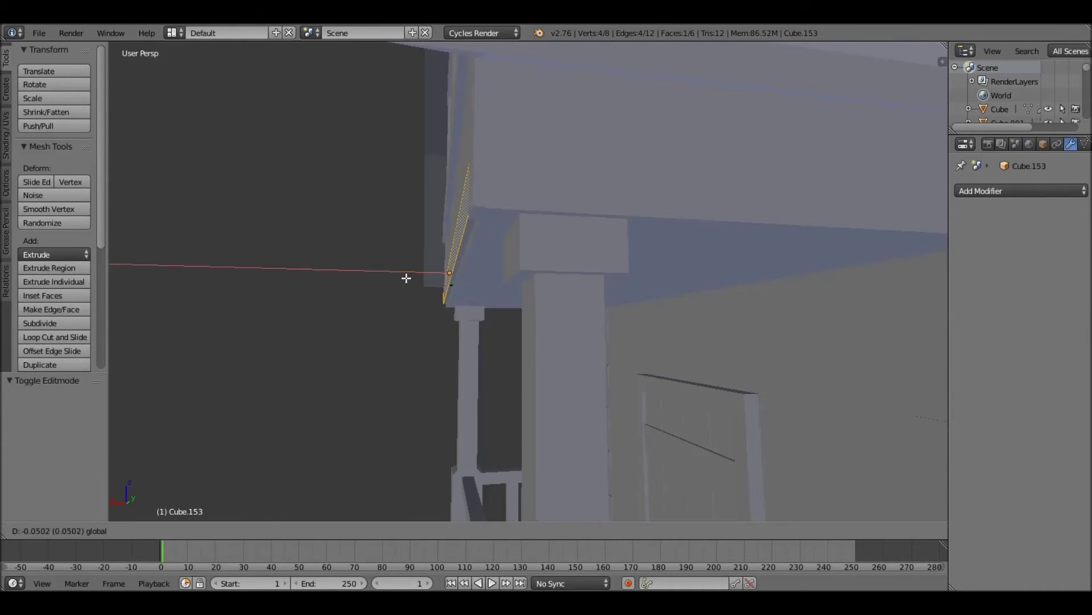
key(Escape)
key(Tab)
scroll(468, 234, down, 3)
mouse_move(471, 237)
middle_down()
mouse_move(567, 275)
mouse_move(793, 271)
middle_up()
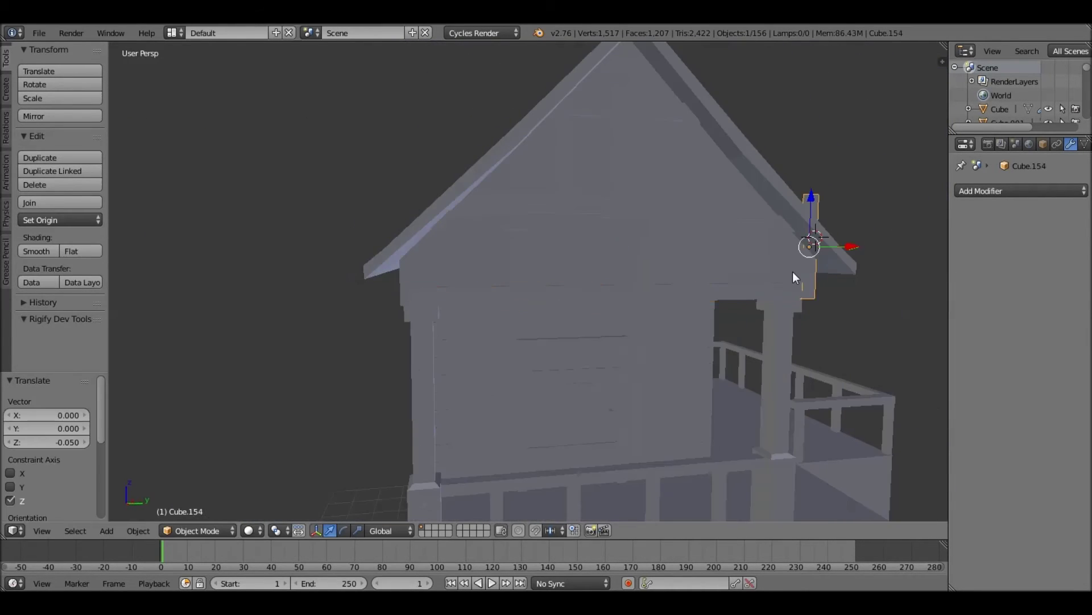
Raise the corner board's top face up under the roof edge.
right_click(793, 272)
key(KP_Decimal)
key(Tab)
middle_drag(591, 171, 596, 67)
drag(596, 67, 596, 64)
mouse_move(596, 63)
middle_down()
mouse_move(732, 251)
mouse_move(671, 342)
middle_up()
key(z)
key(z)
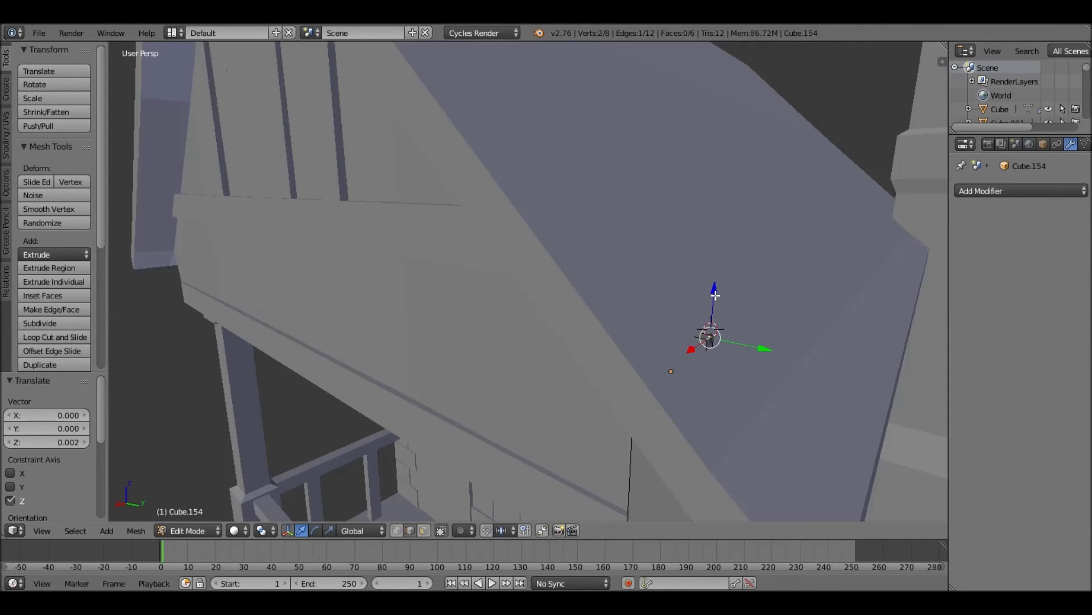
key(z)
key(z)
key(Tab)
Duplicate the corner board and move the copy -6.4098 along Y to the opposite corner.
middle_drag(715, 295, 681, 324)
key(shift+d)
key(y)
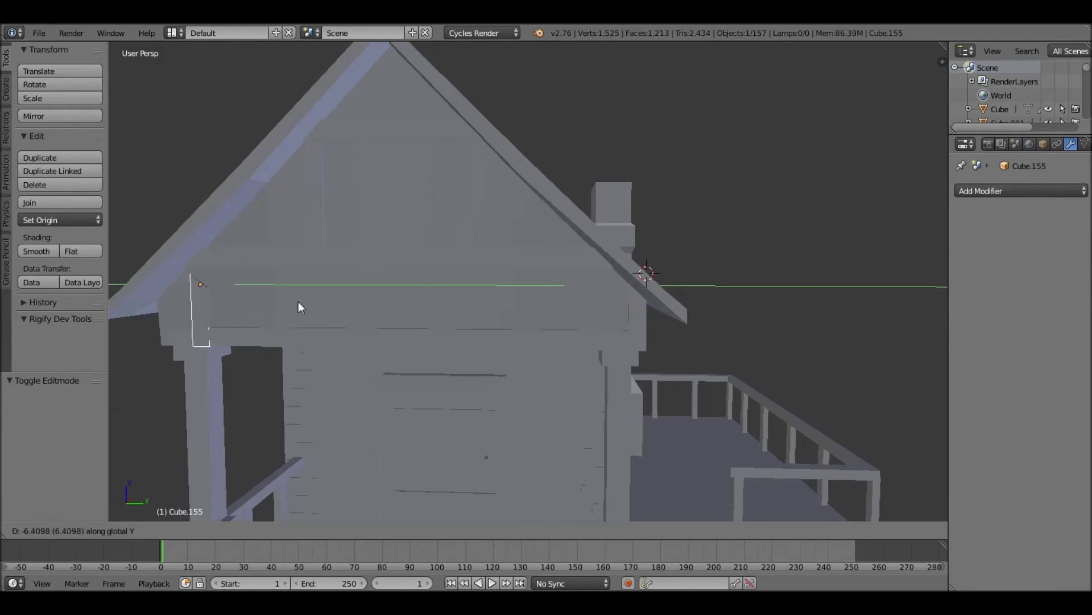
click(299, 302)
key(KP_Decimal)
mouse_move(496, 297)
middle_down()
mouse_move(459, 302)
mouse_move(592, 258)
mouse_move(511, 246)
middle_up()
Raise the new board's top face up to the roof edge.
key(Tab)
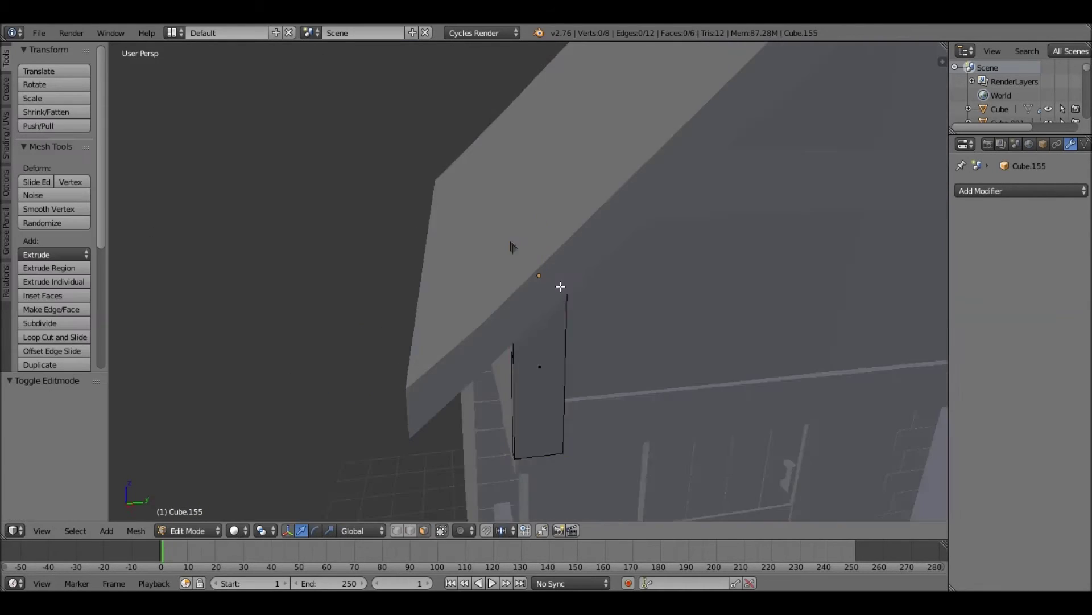
key(z)
right_click(511, 246)
key(z)
middle_drag(642, 306, 551, 168)
key(KP_Decimal)
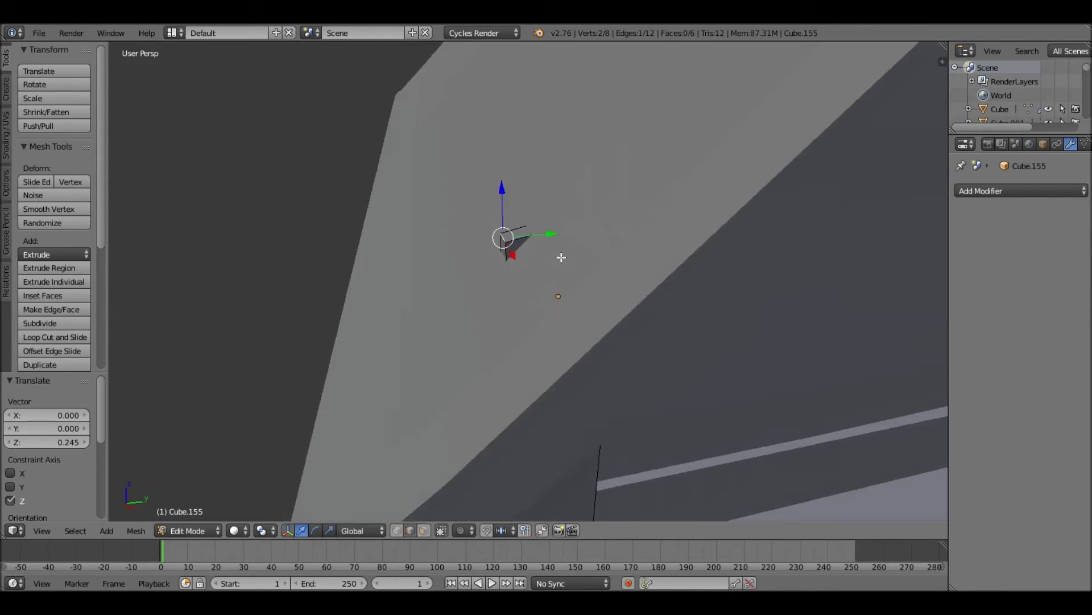
key(z)
key(z)
key(Tab)
Select the long board's end face and enter Edit Mode on it.
scroll(498, 260, down, 4)
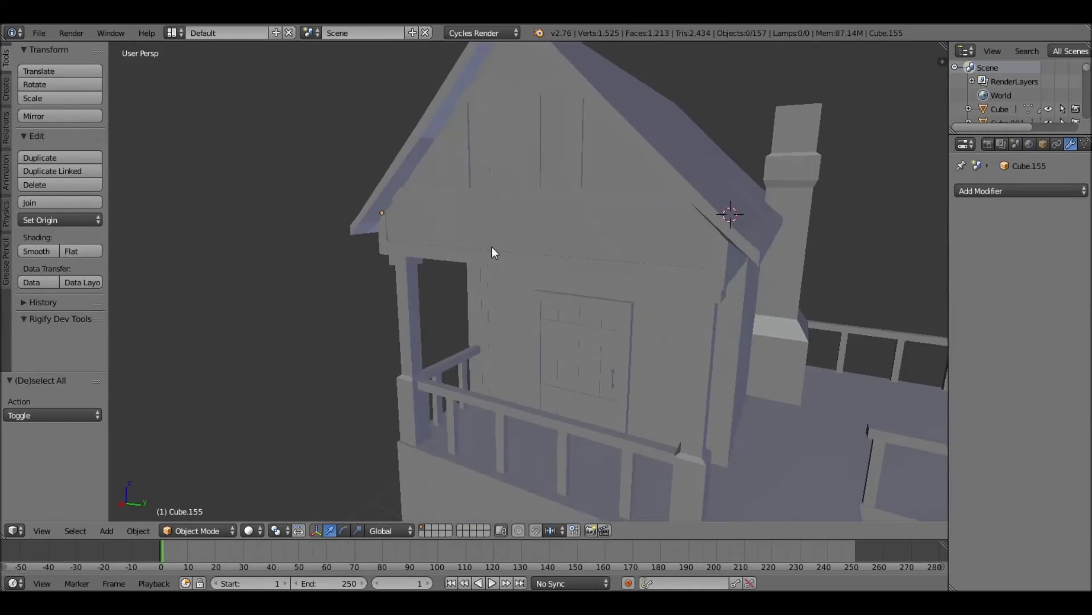
scroll(741, 302, up, 5)
right_click(525, 243)
key(Tab)
Extend the horizontal gable trim board's end face along Y across the wall, checking in wireframe.
key(z)
key(z)
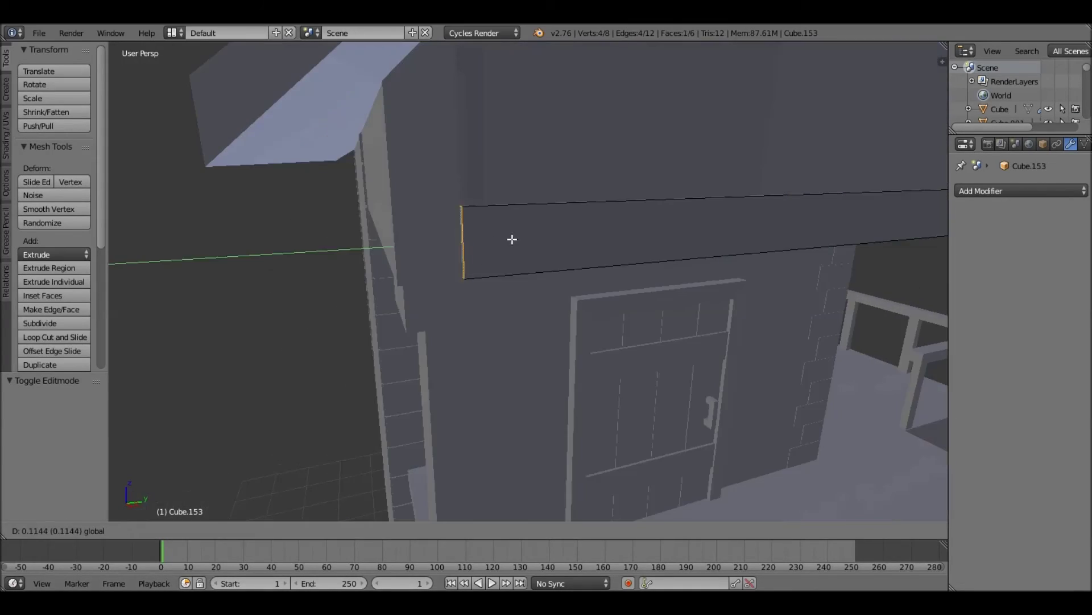
key(z)
key(g)
key(y)
click(537, 246)
key(z)
mouse_move(699, 288)
middle_down()
mouse_move(663, 268)
mouse_move(497, 246)
mouse_move(504, 236)
middle_up()
key(Tab)
scroll(613, 250, down, 3)
Duplicate the trim board, scale the copy on Z, and place it at the porch roof corner.
key(shift+d)
click(648, 190)
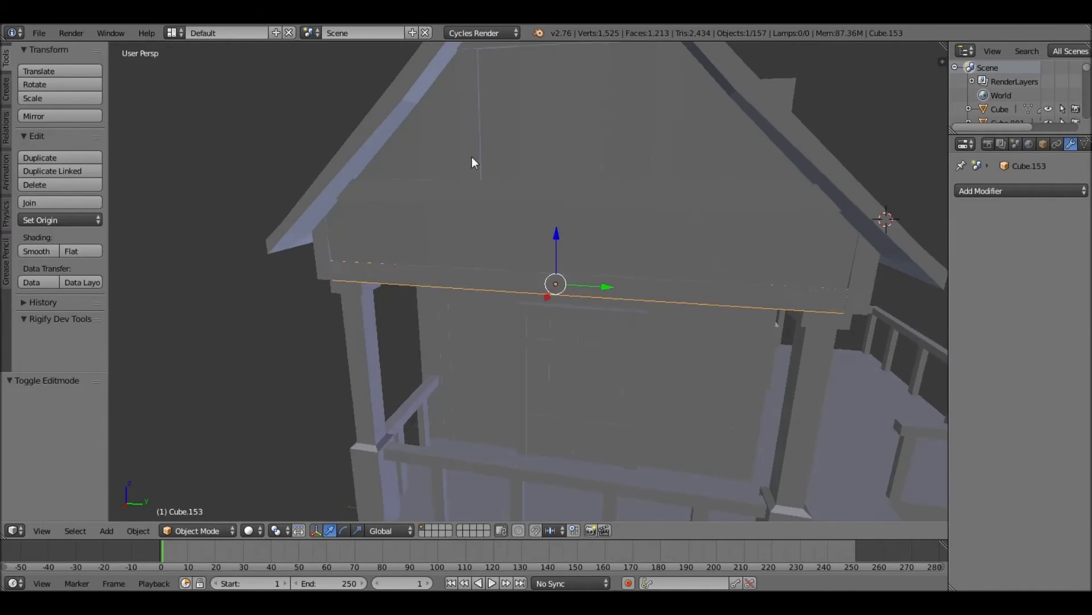
key(s)
key(z)
key(g)
click(472, 177)
middle_drag(472, 177, 512, 251)
Shift a porch railing piece along X into position.
right_click(467, 230)
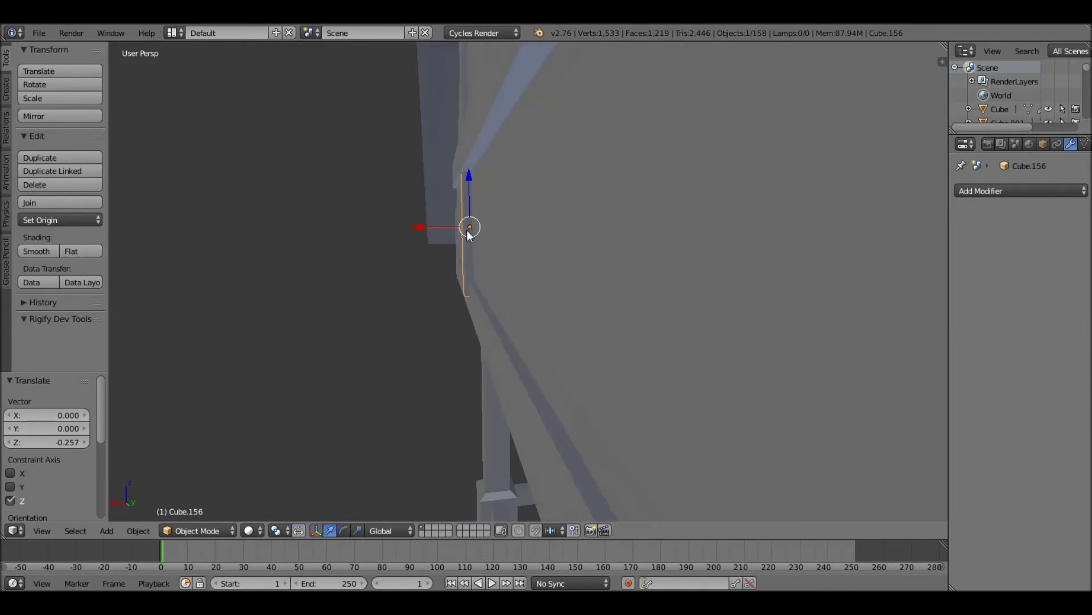
key(g)
key(x)
click(415, 228)
middle_drag(416, 228, 491, 189)
Select the porch wall trim piece for editing in Edit Mode.
key(Tab)
middle_drag(481, 232, 595, 254)
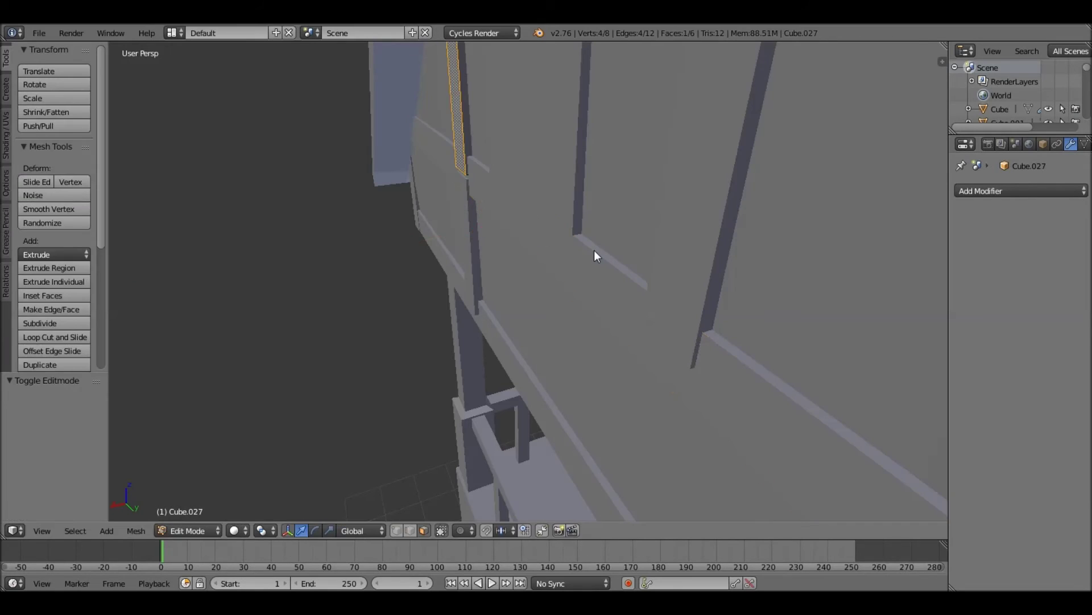
key(Tab)
right_click(524, 227)
key(Tab)
Duplicate a face of the wall trim piece and resize it along X.
key(shift+d)
click(666, 353)
key(Tab)
key(Tab)
key(s)
key(x)
click(592, 245)
key(Tab)
mouse_move(591, 245)
middle_down()
mouse_move(497, 277)
mouse_move(450, 333)
middle_up()
Duplicate the trim piece and offset the copy along Y.
key(shift+d)
key(y)
click(804, 348)
mouse_move(804, 348)
middle_down()
mouse_move(770, 295)
mouse_move(617, 240)
middle_up()
Nudge vertical gable board Cube.028 0.030 along Y so it sits against the gable wall.
key(g)
key(y)
click(706, 300)
scroll(706, 300, down, 2)
key(g)
key(y)
click(737, 333)
scroll(568, 260, up, 5)
scroll(568, 259, up, 3)
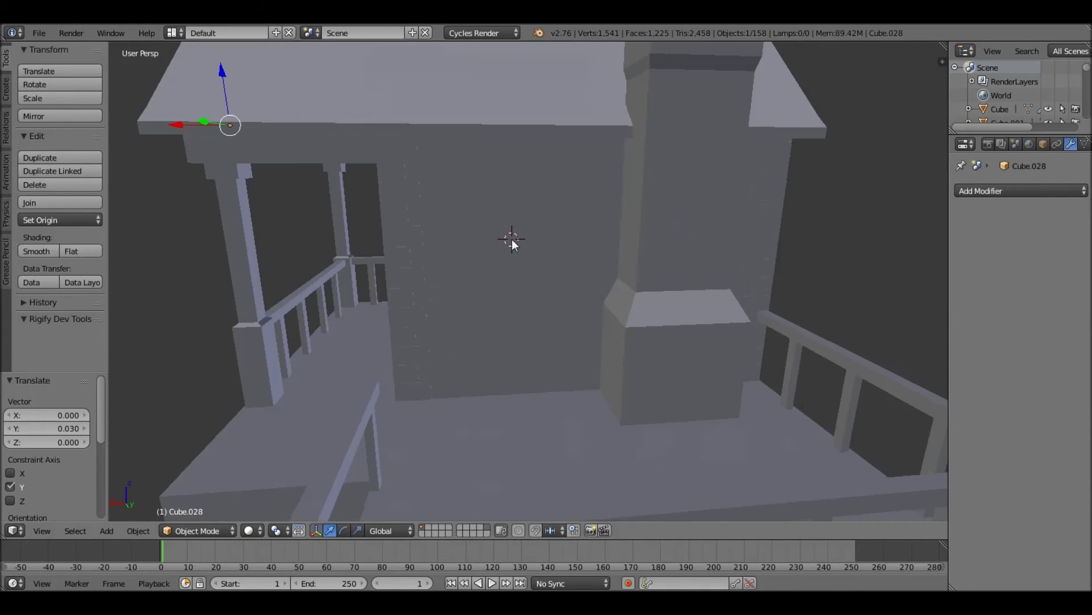
Add a cube at the 3D cursor on the chimney wall and move it into place as a brick.
key(shift+a)
click(519, 303)
key(Delete)
key(shift+a)
click(450, 217)
key(g)
key(z)
click(598, 284)
middle_drag(598, 284, 569, 389)
key(g)
key(x)
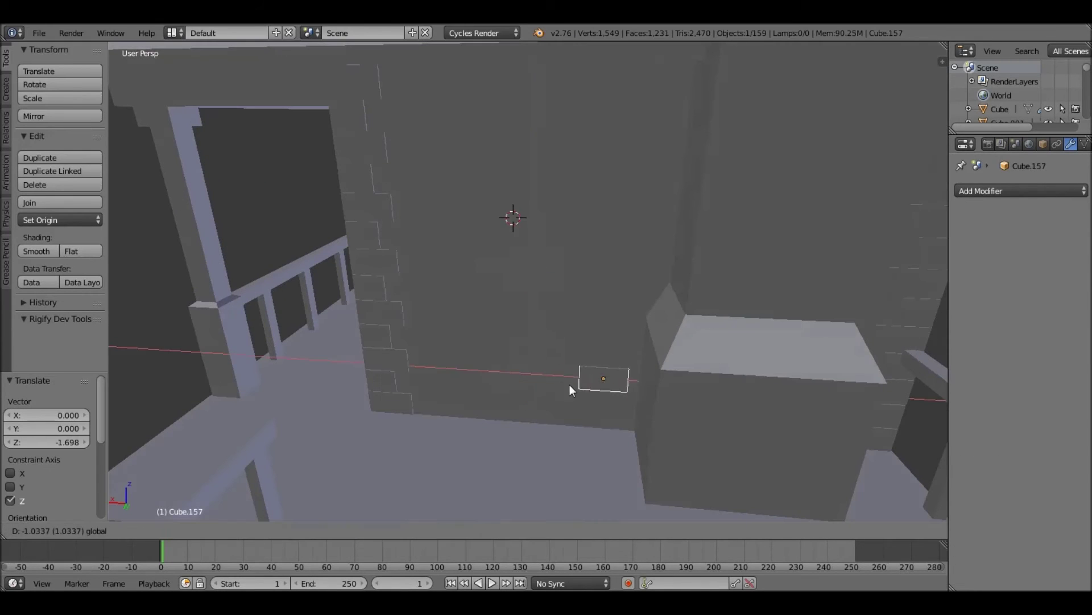
click(696, 361)
Duplicate the brick twice along the chimney wall, constraining the first copy to X.
key(shift+d)
key(x)
click(528, 360)
middle_drag(528, 360, 627, 100)
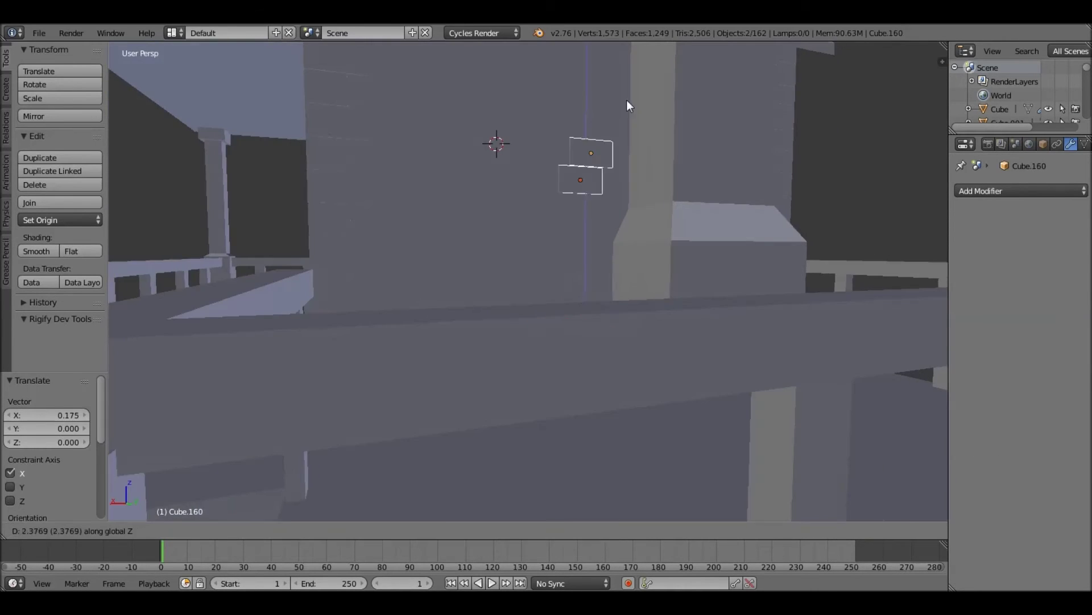
click(521, 210)
key(shift+d)
click(555, 288)
middle_drag(555, 288, 583, 335)
scroll(510, 405, up, 3)
Select another brick, duplicate it, and raise the copy along Z.
key(a)
right_click(776, 415)
key(shift+d)
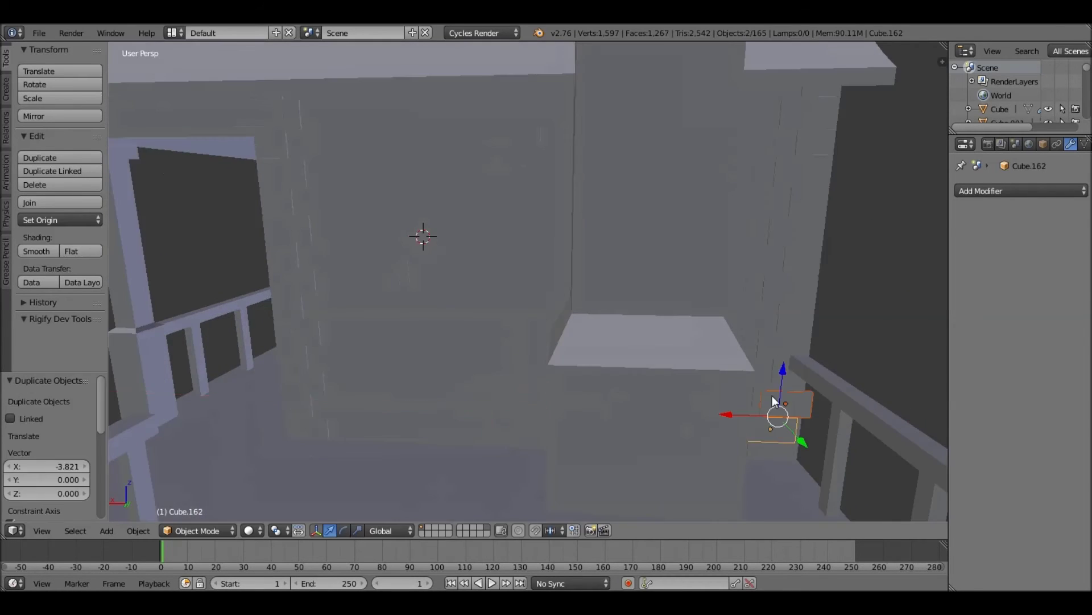
click(598, 272)
middle_drag(598, 272, 601, 272)
key(g)
key(z)
click(657, 248)
mouse_move(656, 249)
middle_down()
mouse_move(543, 308)
mouse_move(578, 298)
middle_up()
Duplicate a brick along X to extend the row.
key(shift+d)
key(x)
click(429, 235)
drag(443, 278, 444, 280)
mouse_move(444, 280)
middle_down()
mouse_move(548, 201)
mouse_move(490, 286)
mouse_move(538, 353)
middle_up()
click(552, 193)
Select a second brick and duplicate the pair beside the chimney.
shift+right_click(473, 364)
key(shift+d)
click(439, 341)
middle_drag(439, 342, 455, 357)
key(g)
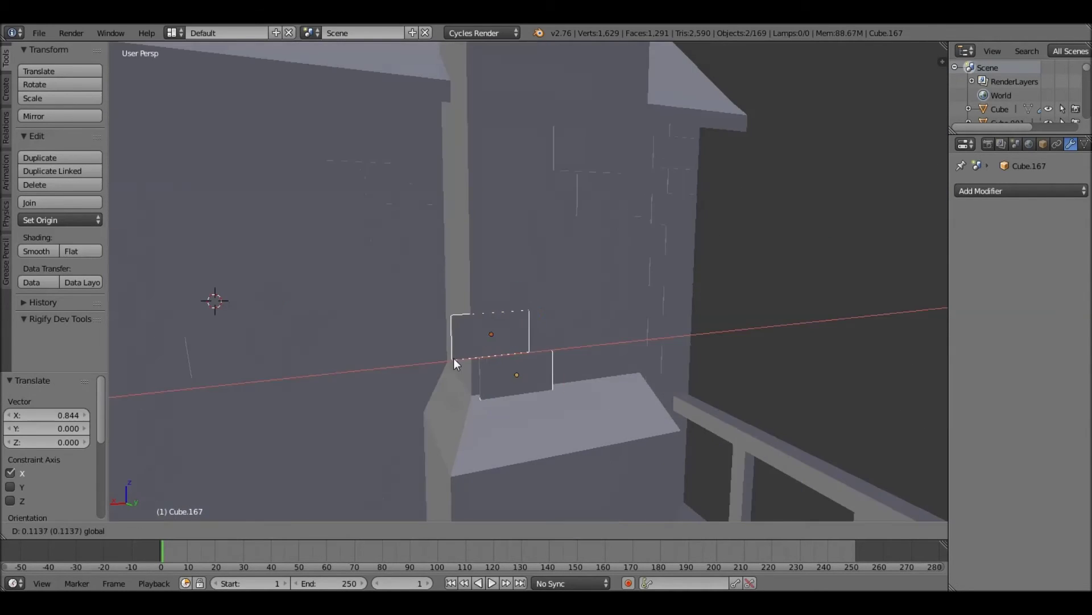
click(487, 334)
middle_drag(610, 349, 548, 171)
Copy a brick up the chimney and adjust the pair's height along Z.
key(shift+d)
key(z)
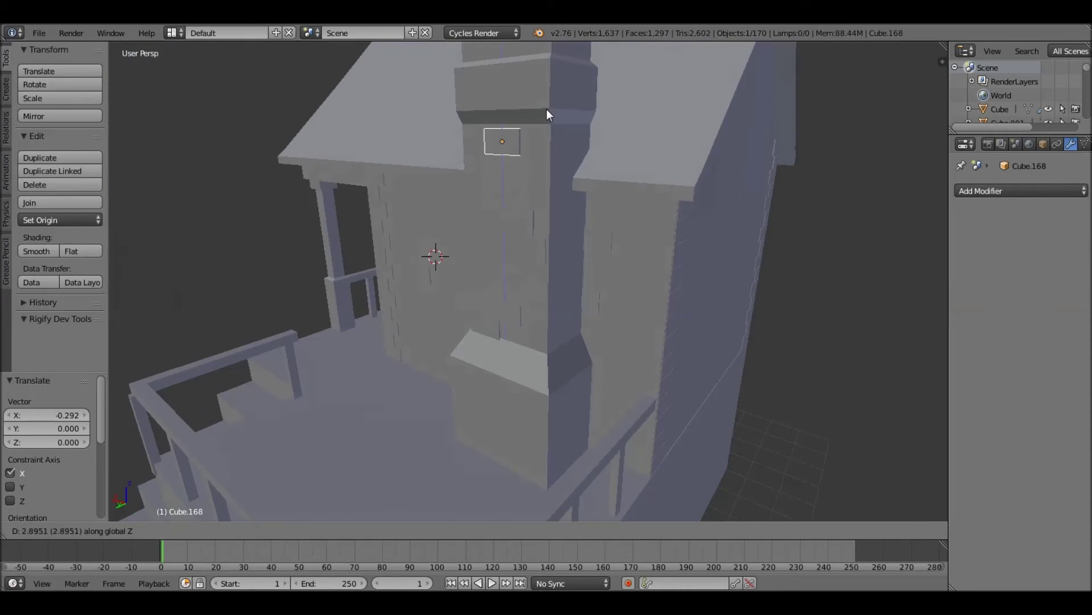
click(471, 147)
shift+right_click(471, 146)
key(g)
key(z)
click(528, 251)
mouse_move(528, 252)
middle_down()
mouse_move(491, 269)
mouse_move(518, 314)
mouse_move(530, 158)
mouse_move(535, 230)
mouse_move(718, 229)
middle_up()
Place more brick copies along Y on the chimney side.
key(shift+d)
click(558, 301)
key(g)
key(y)
click(527, 271)
click(480, 152)
key(shift+d)
key(y)
click(535, 230)
click(571, 226)
mouse_move(572, 226)
middle_down()
mouse_move(445, 182)
mouse_move(574, 187)
middle_up()
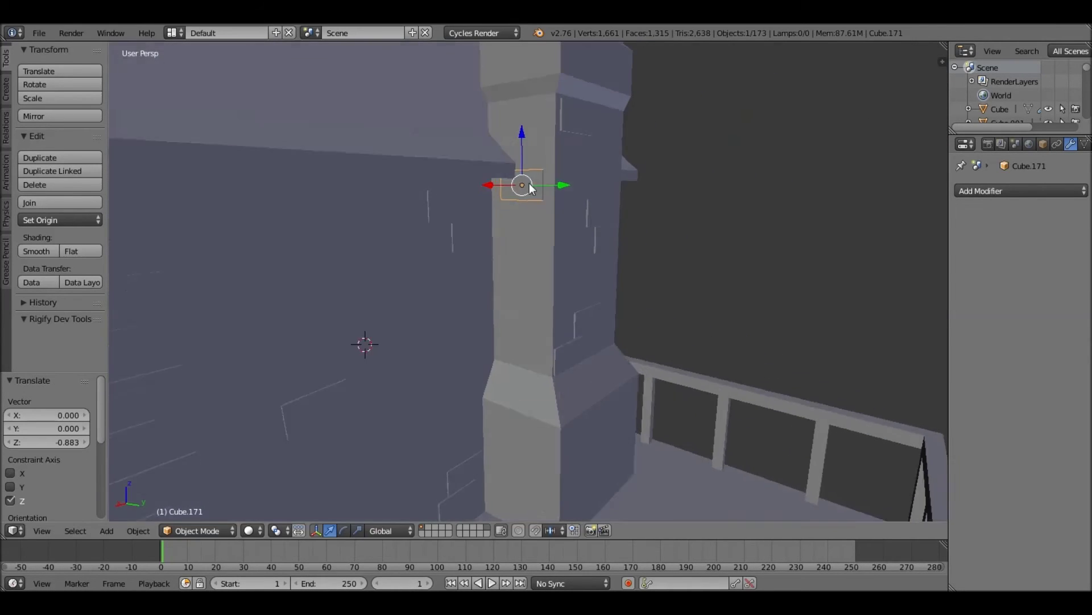
Add bricks along Y and X, then reposition one along Y.
key(shift+d)
key(y)
click(538, 334)
middle_drag(531, 320, 548, 295)
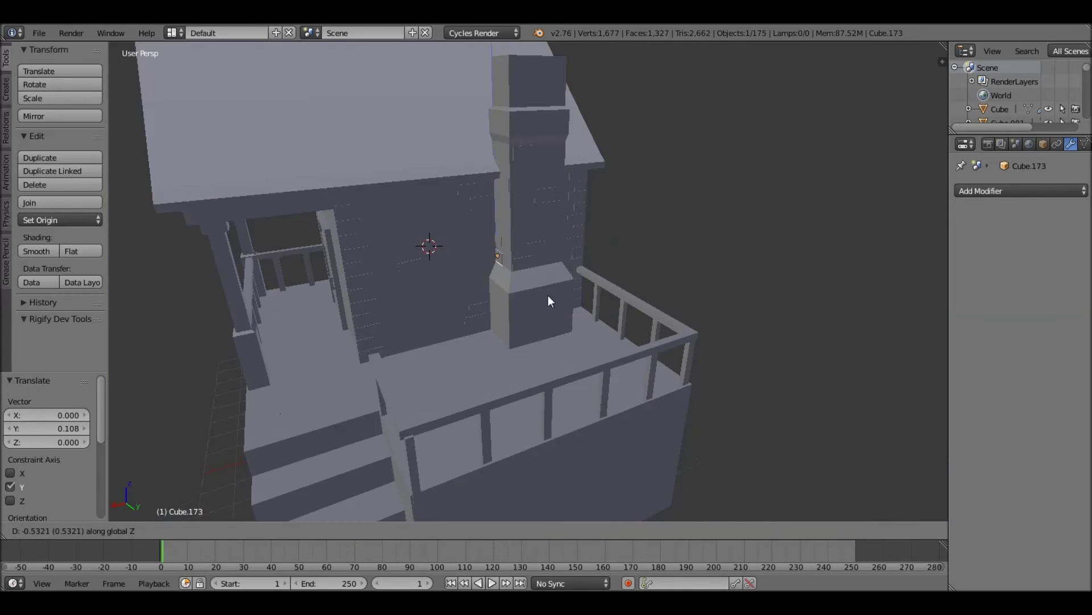
key(shift+d)
key(x)
click(409, 300)
mouse_move(409, 300)
middle_down()
mouse_move(455, 341)
mouse_move(556, 336)
middle_up()
key(g)
key(y)
click(535, 278)
Keep duplicating bricks along X, Z and Y around the chimney.
mouse_move(575, 381)
middle_down()
mouse_move(587, 473)
mouse_move(599, 392)
middle_up()
key(shift+d)
key(x)
click(586, 472)
key(shift+d)
key(z)
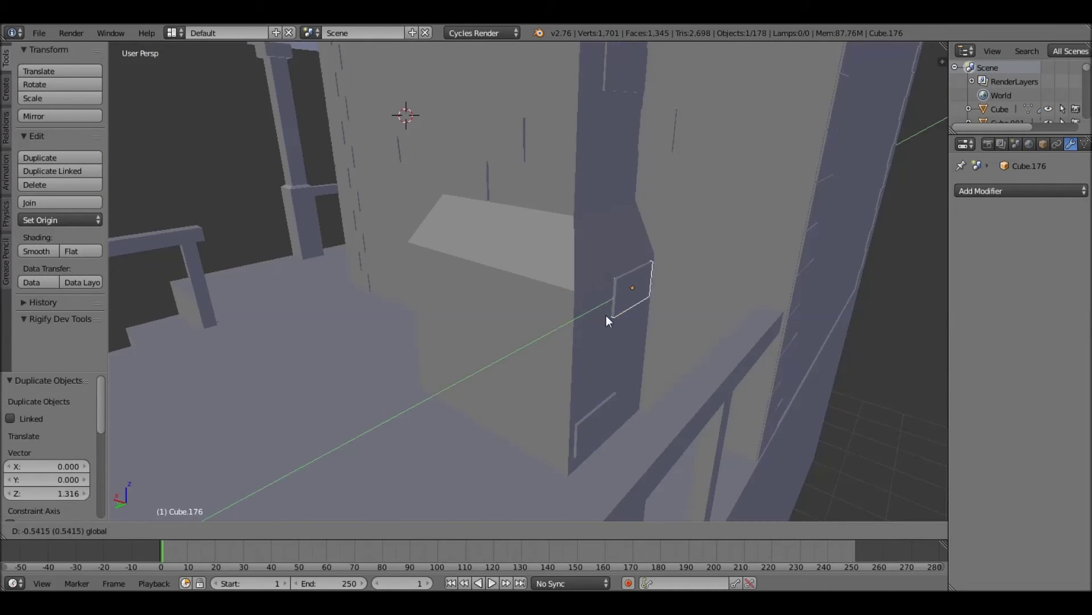
click(606, 315)
middle_drag(606, 315, 516, 202)
key(shift+d)
key(y)
click(422, 375)
middle_drag(422, 376, 461, 364)
Stack further brick copies vertically along Z.
key(shift+d)
key(z)
click(527, 393)
scroll(527, 391, down, 5)
middle_drag(562, 358, 509, 323)
key(shift+d)
key(z)
click(533, 336)
key(shift+d)
key(z)
middle_drag(536, 271, 568, 244)
click(527, 196)
Duplicate a brick beside the chimney and rotate it 90° about Z as a side brick.
middle_drag(527, 196, 345, 254)
key(g)
key(y)
click(307, 299)
key(shift+d)
middle_drag(307, 299, 473, 309)
click(446, 298)
text(rz90)
key(Return)
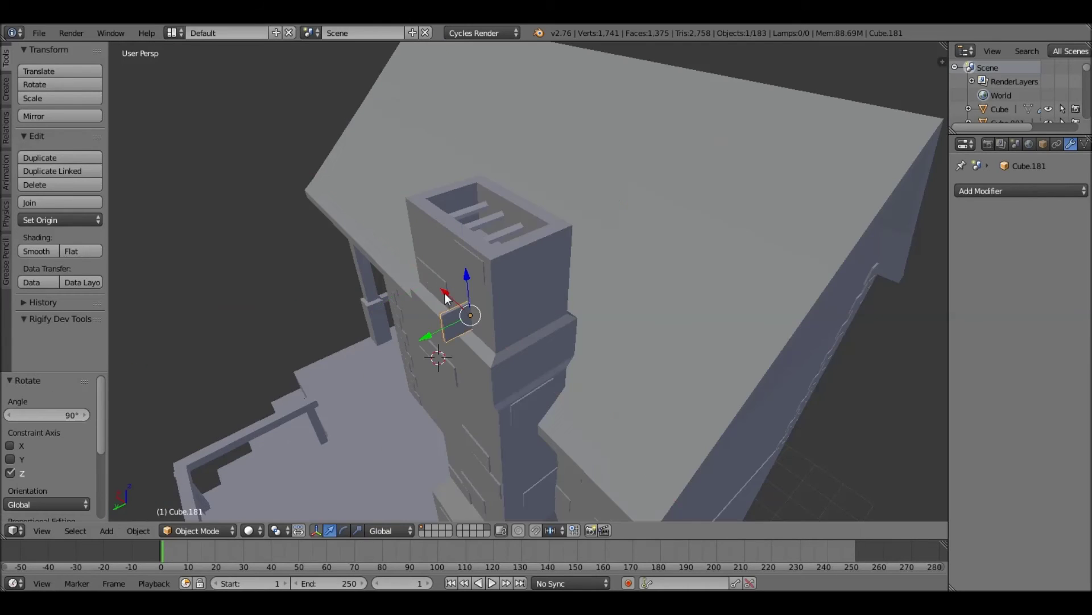
Copy the sideways brick along X and shift it along Y.
mouse_move(651, 374)
middle_down()
mouse_move(447, 287)
mouse_move(554, 285)
middle_up()
key(shift+d)
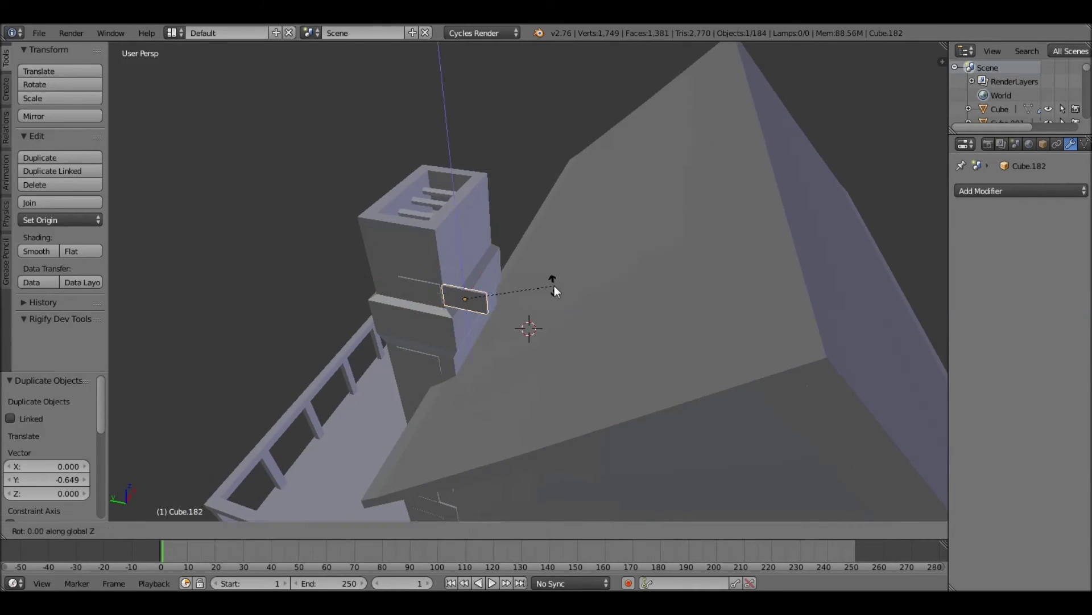
key(x)
click(503, 347)
mouse_move(503, 347)
middle_down()
mouse_move(561, 278)
mouse_move(472, 244)
middle_up()
key(g)
key(y)
click(503, 172)
mouse_move(503, 172)
middle_down()
mouse_move(522, 224)
mouse_move(480, 210)
middle_up()
Select another brick and nudge it along X.
right_click(545, 292)
key(g)
key(x)
click(609, 264)
mouse_move(609, 264)
middle_down()
mouse_move(359, 333)
mouse_move(555, 350)
mouse_move(440, 309)
mouse_move(626, 319)
middle_up()
Select a small wall piece and place a duplicate of it on the wall.
right_click(707, 336)
key(shift+d)
key(Escape)
middle_drag(706, 336, 544, 223)
scroll(648, 293, up, 5)
middle_drag(647, 293, 636, 297)
key(shift+d)
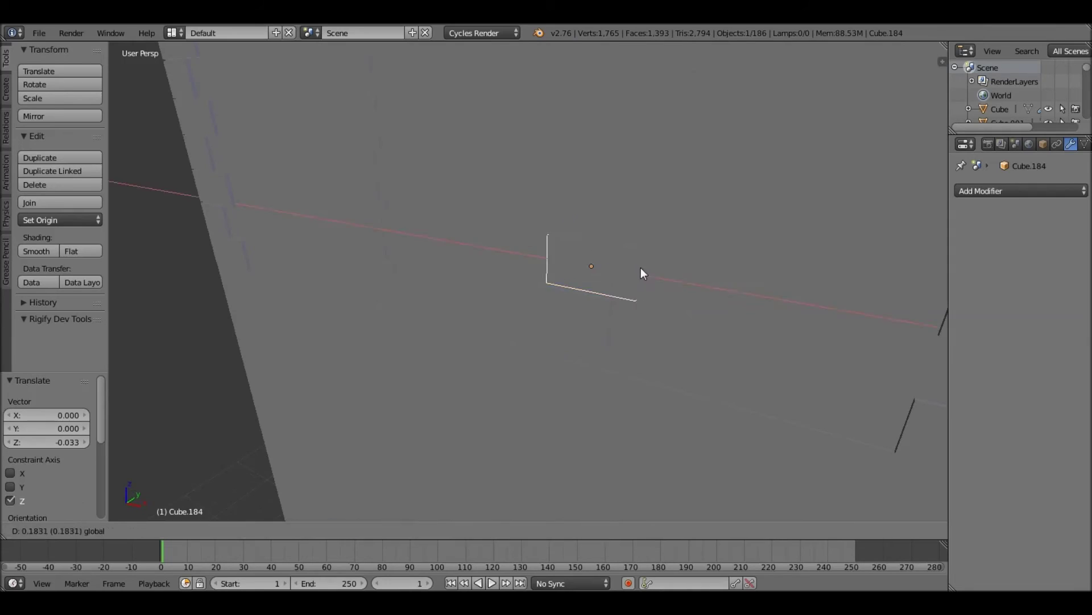
click(629, 268)
scroll(594, 217, down, 4)
middle_drag(594, 218, 557, 188)
Add two final brick copies on the wall, then deselect all and zoom out.
key(shift+d)
key(z)
click(671, 161)
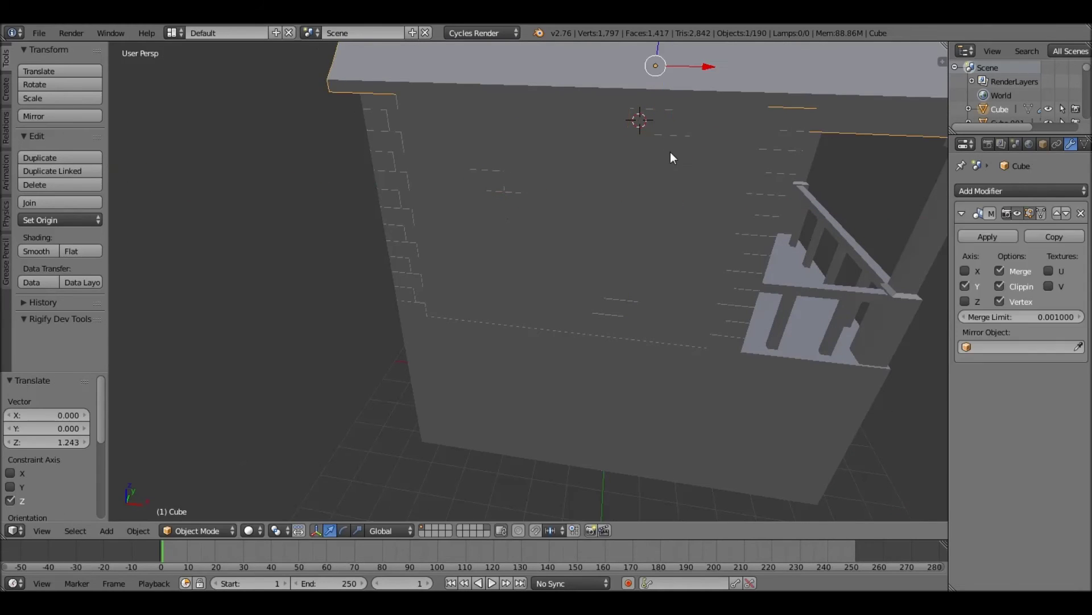
key(shift+d)
key(x)
key(z)
click(463, 276)
key(a)
scroll(633, 316, down, 8)
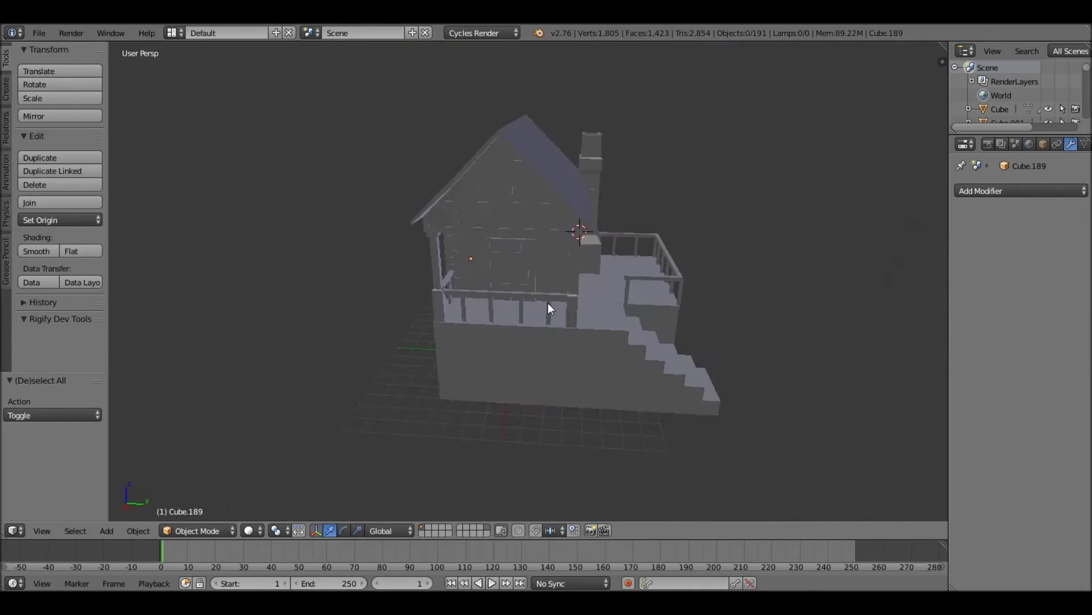
Duplicate the small brick by the door and raise the copy along Z.
scroll(609, 313, up, 6)
right_click(524, 271)
key(shift+d)
key(z)
click(528, 162)
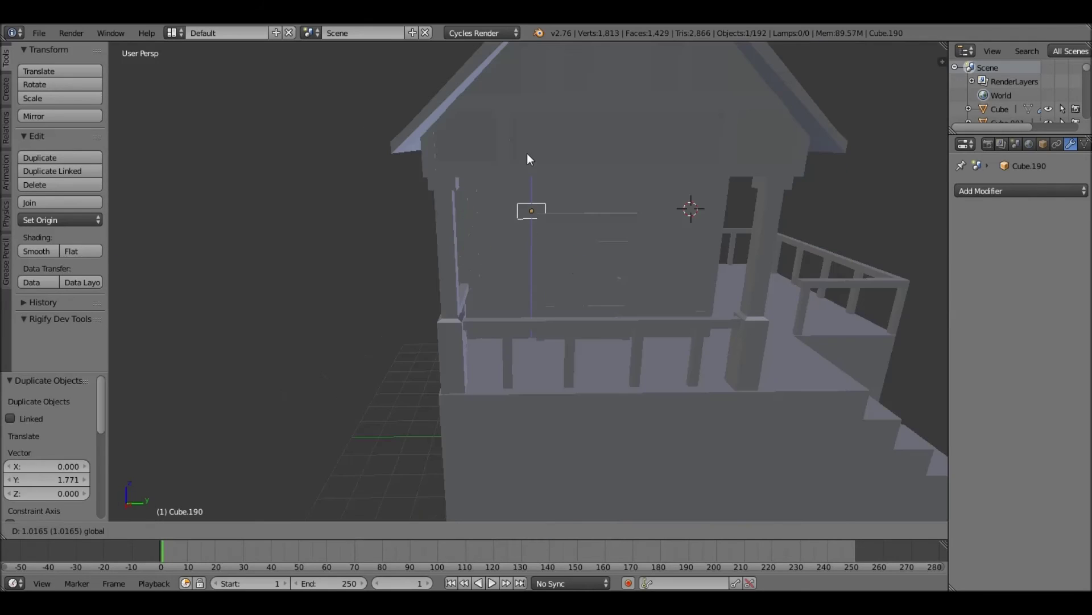
Place another brick copy lower on the wall with an X/Z-constrained move.
scroll(528, 162, up, 3)
key(shift+d)
key(x)
key(z)
click(722, 248)
click(712, 359)
mouse_move(712, 358)
middle_down()
mouse_move(545, 290)
mouse_move(497, 110)
middle_up()
Add a brick copy above the door, moved along Y with wireframe visible.
key(shift+d)
key(y)
key(z)
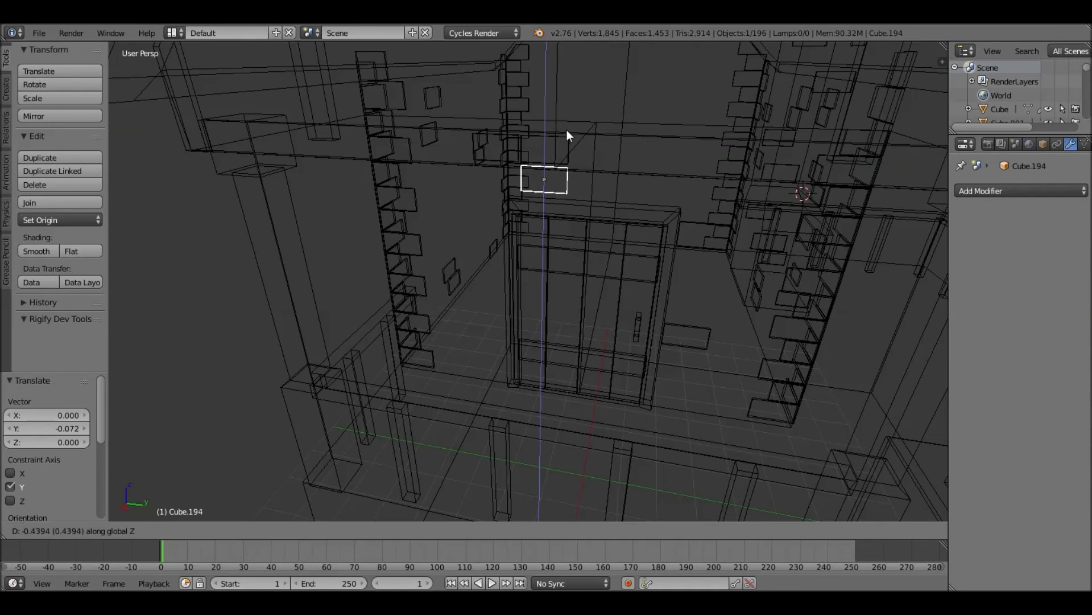
click(567, 135)
key(z)
Preview the house in rendered shading and orbit toward the stairs.
scroll(606, 256, down, 6)
key(shift+z)
key(shift+z)
middle_drag(490, 278, 511, 354)
scroll(559, 306, up, 5)
mouse_move(559, 306)
middle_down()
mouse_move(427, 278)
mouse_move(578, 306)
middle_up()
Duplicate a brick and lower the copy along Z near the stairs.
key(shift+d)
key(z)
click(654, 470)
scroll(651, 362, up, 4)
scroll(652, 364, down, 3)
Nudge a railing post along the Y axis.
right_click(734, 353)
key(g)
key(y)
click(735, 351)
mouse_move(735, 350)
middle_down()
mouse_move(507, 329)
mouse_move(605, 345)
mouse_move(558, 350)
mouse_move(644, 345)
mouse_move(318, 207)
mouse_move(503, 190)
middle_up()
Select the brick by the stairs and copy it along X.
key(z)
right_click(558, 351)
key(z)
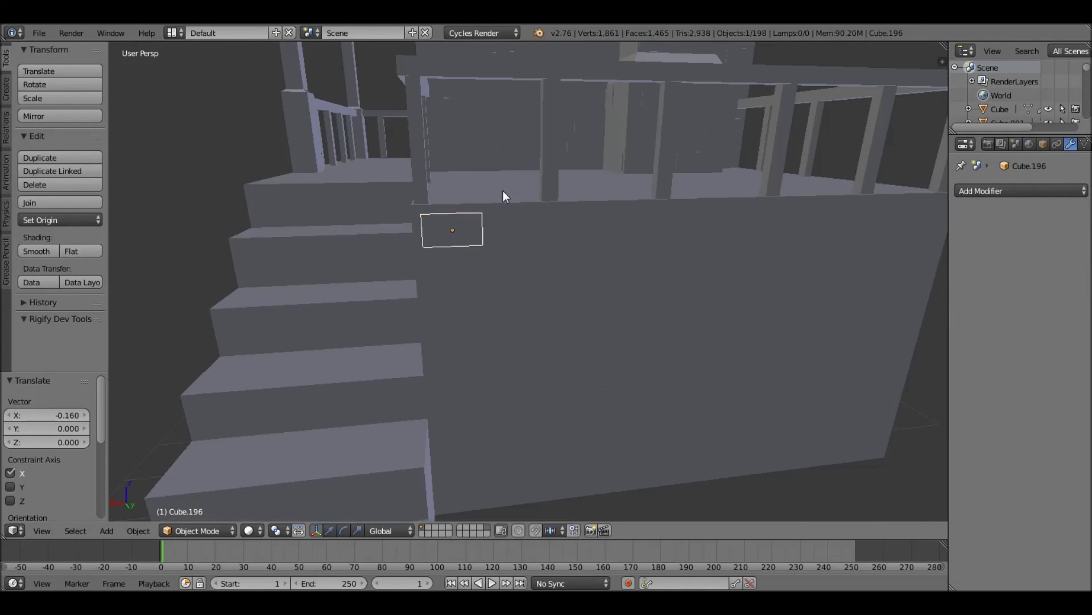
key(shift+d)
key(x)
click(429, 438)
Place three more X-constrained brick copies along the base wall.
scroll(429, 438, up, 3)
key(shift+d)
key(x)
click(524, 367)
key(shift+d)
key(x)
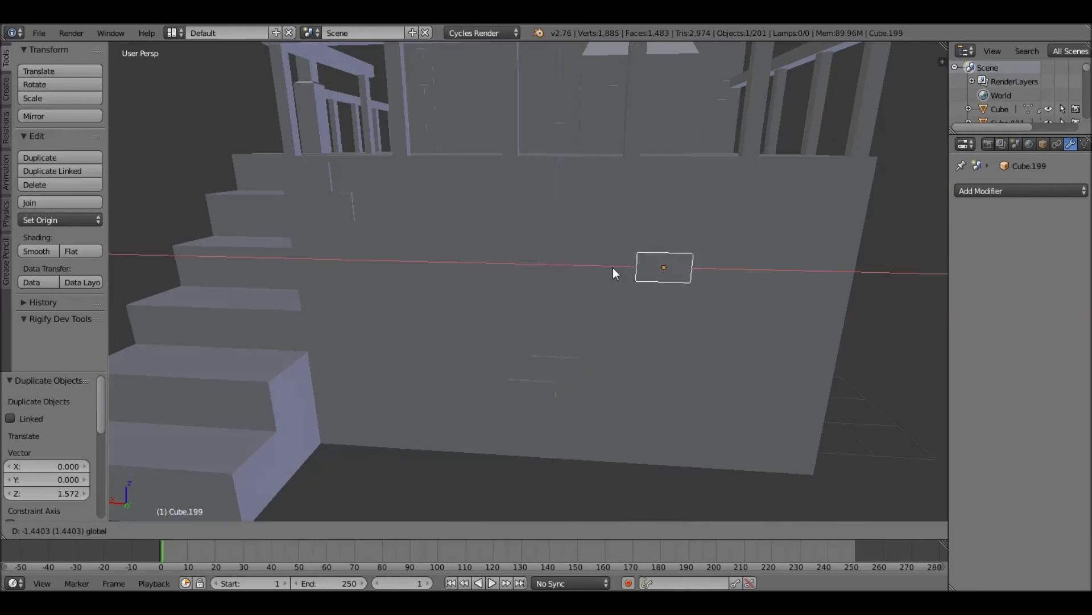
click(614, 274)
key(shift+d)
key(x)
click(532, 420)
mouse_move(532, 419)
middle_down()
mouse_move(521, 323)
mouse_move(476, 244)
mouse_move(511, 285)
middle_up()
Start moving another brick along Y, then clear the selection.
shift+right_click(465, 223)
mouse_move(465, 223)
middle_down()
mouse_move(554, 352)
mouse_move(474, 364)
mouse_move(482, 296)
mouse_move(657, 294)
mouse_move(550, 339)
middle_up()
key(g)
key(y)
right_click(482, 296)
key(a)
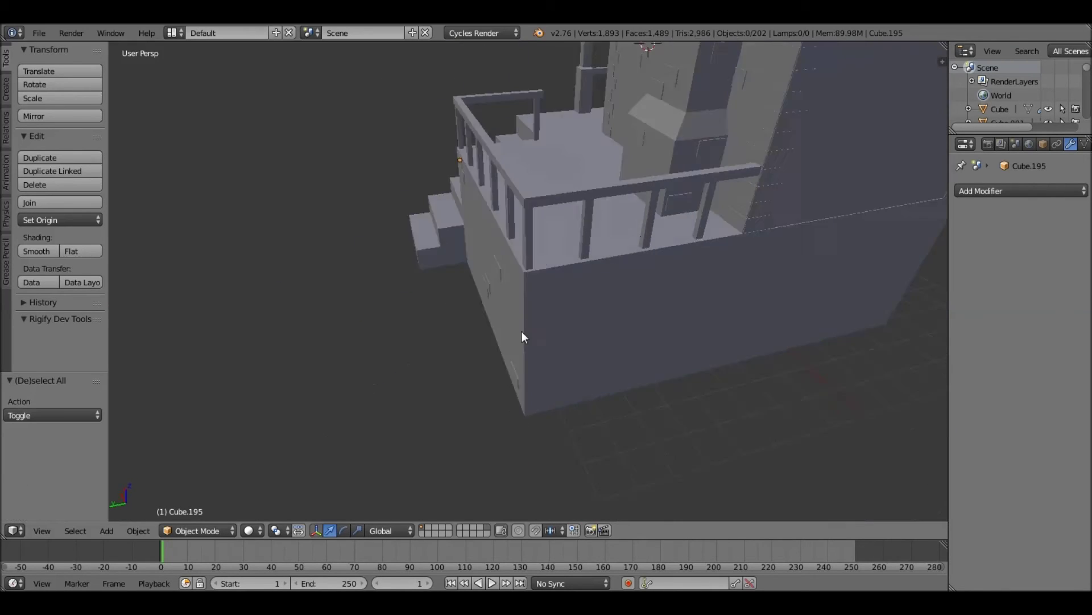
Slide a brick along Y and copy it along X on the wall.
right_click(561, 284)
key(g)
key(y)
click(632, 303)
mouse_move(632, 302)
middle_down()
mouse_move(595, 319)
mouse_move(415, 207)
middle_up()
key(shift+d)
key(x)
click(482, 320)
middle_drag(482, 320, 373, 340)
Reposition brick pieces vertically along Z on the wall.
key(g)
key(z)
click(323, 393)
scroll(523, 370, down, 5)
key(shift+d)
key(g)
key(z)
click(605, 222)
key(z)
Select two bricks and copy them along Y to another wall.
shift+right_click(606, 226)
key(shift+d)
key(y)
middle_drag(651, 295, 609, 296)
click(585, 335)
Stack further copies of the brick pair up along Z, then copy along Y.
key(shift+d)
key(z)
click(683, 329)
mouse_move(683, 329)
middle_down()
mouse_move(598, 332)
mouse_move(472, 273)
mouse_move(608, 251)
middle_up()
key(shift+d)
key(z)
click(667, 259)
key(shift+d)
key(y)
click(732, 308)
Move another brick piece onto the rear base wall.
key(z)
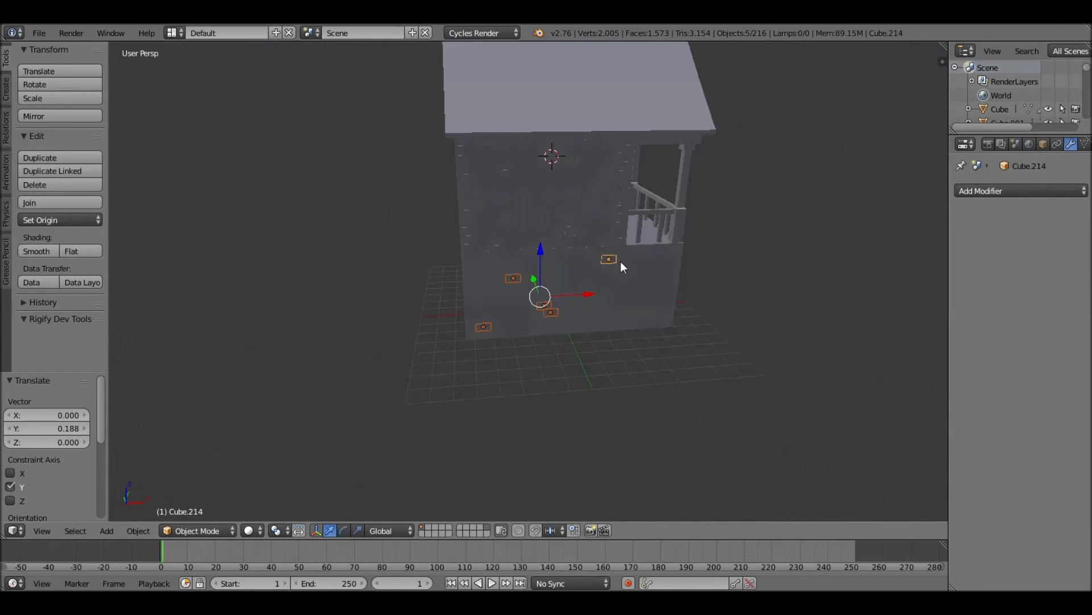
right_click(642, 254)
key(g)
click(685, 252)
middle_drag(685, 253, 631, 265)
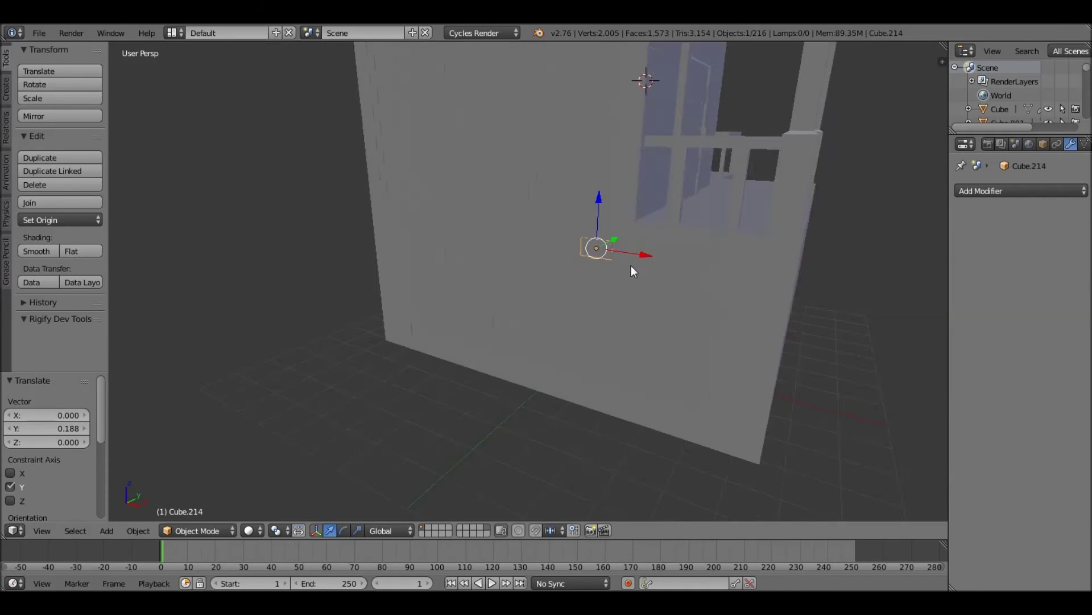
Select a brick to copy and orbit toward the stair-side wall.
right_click(544, 346)
drag(557, 354, 649, 373)
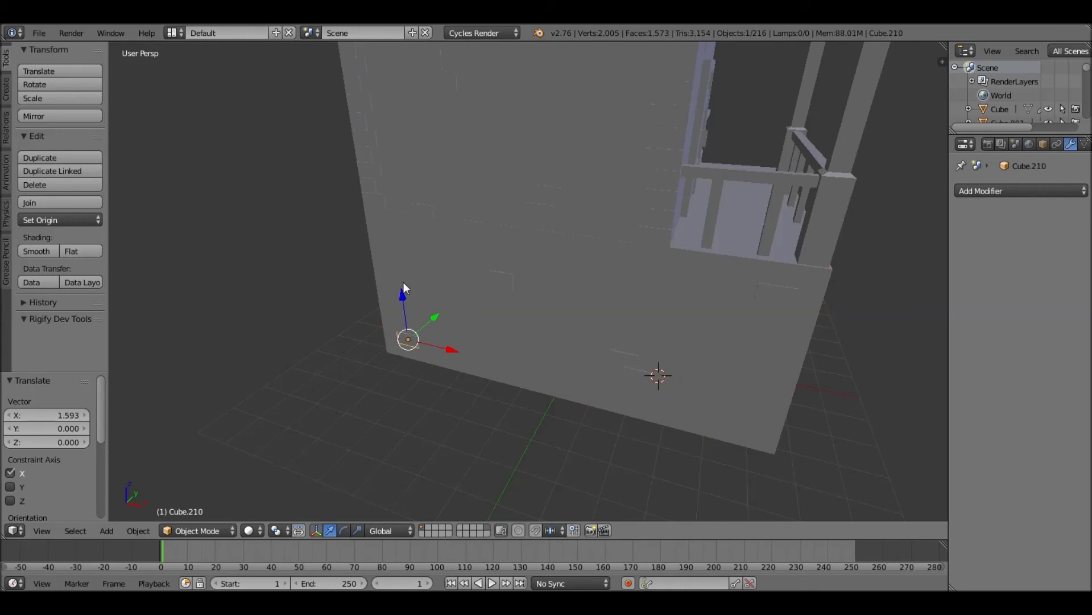
middle_drag(403, 283, 519, 237)
key(a)
scroll(604, 333, down, 4)
scroll(512, 330, up, 4)
right_click(426, 328)
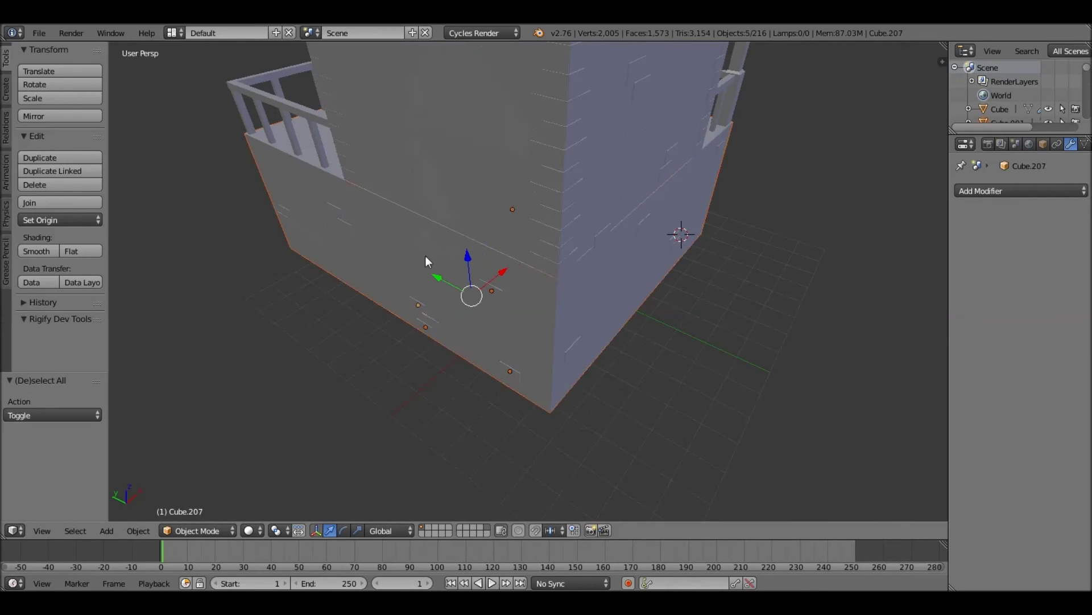
scroll(282, 220, down, 3)
mouse_move(551, 297)
middle_down()
mouse_move(600, 288)
mouse_move(659, 250)
mouse_move(714, 291)
mouse_move(668, 265)
mouse_move(664, 335)
mouse_move(825, 337)
middle_up()
Duplicate the selected bricks and slide the copies along X on the wall.
key(shift+d)
click(636, 292)
key(g)
key(x)
key(g)
key(x)
click(658, 250)
Raise a brick on the stair-side wall along Z.
right_click(825, 336)
right_click(409, 282)
key(g)
key(z)
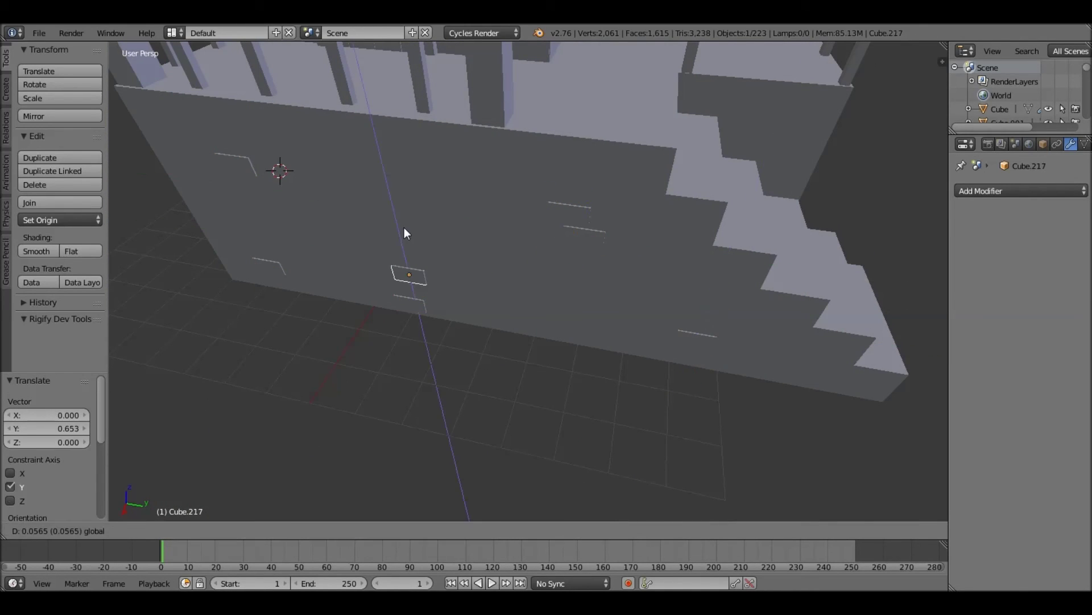
click(404, 227)
middle_drag(404, 227, 395, 161)
mouse_move(440, 309)
middle_down()
mouse_move(540, 293)
mouse_move(593, 335)
mouse_move(668, 281)
middle_up()
Add one more Z-constrained brick copy and check the house in rendered preview.
key(shift+d)
key(z)
click(573, 254)
key(z)
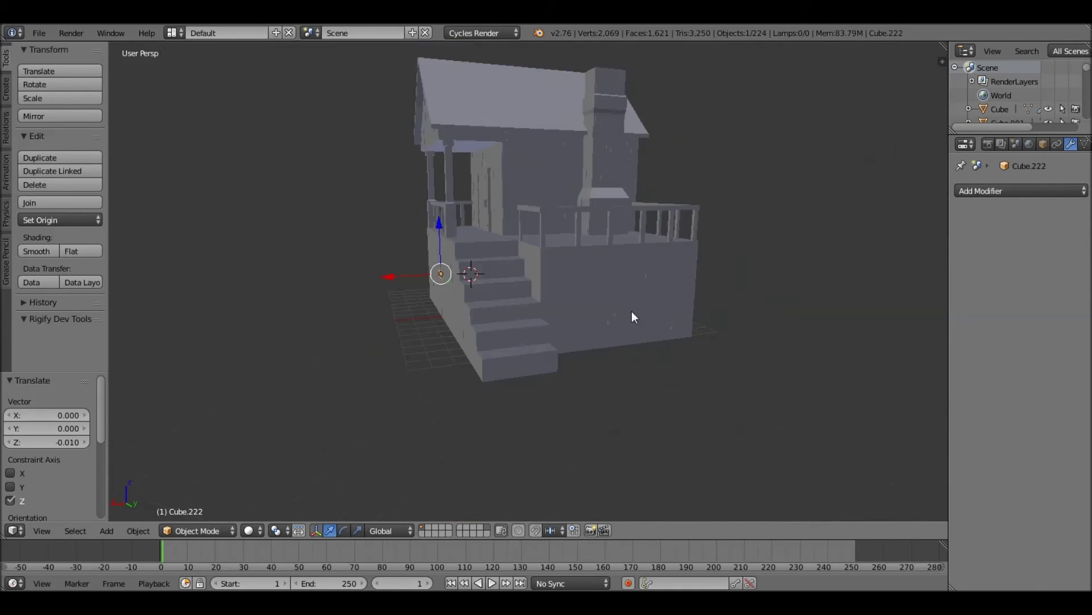
key(shift+z)
key(shift+z)
scroll(569, 222, up, 3)
scroll(670, 387, up, 3)
right_click(670, 387)
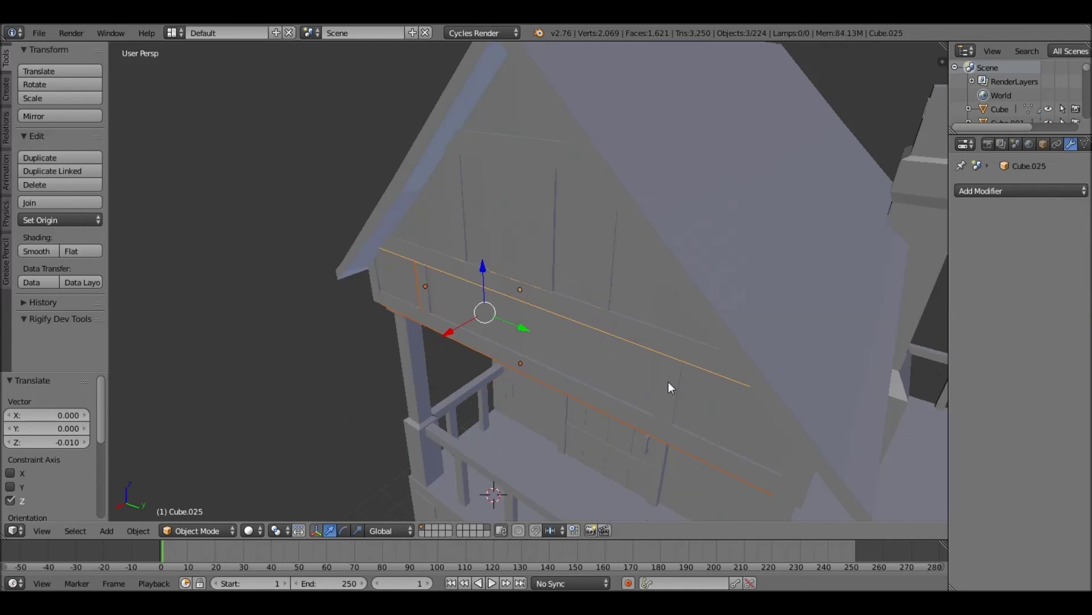
Copy the gable timber framing along X onto the opposite gable and delete the unneeded piece.
mouse_move(561, 222)
middle_down()
mouse_move(658, 251)
mouse_move(610, 254)
middle_up()
key(shift+d)
key(x)
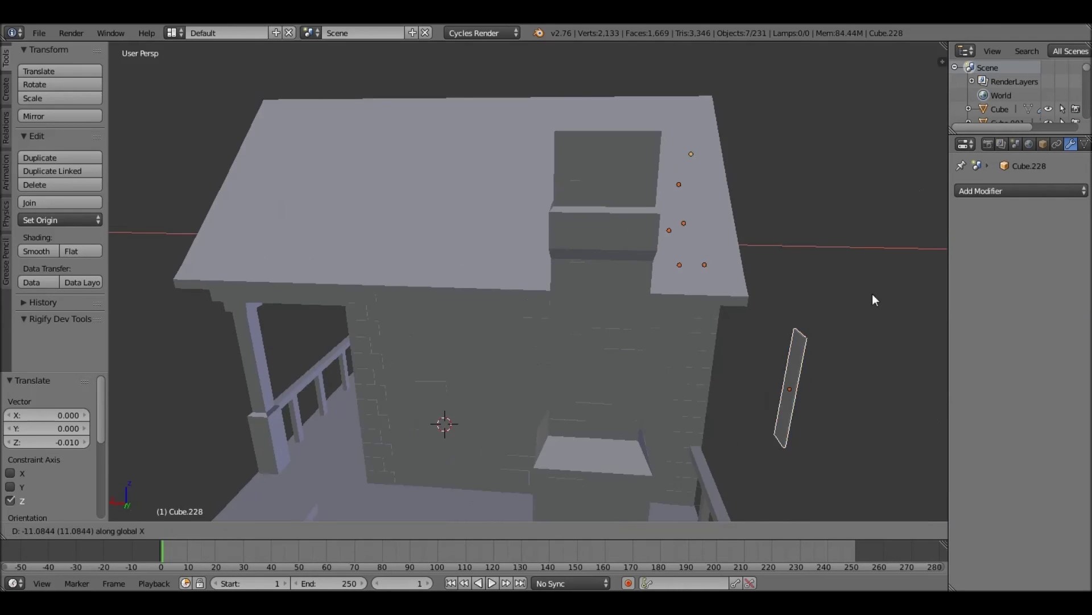
click(541, 319)
right_click(518, 389)
key(Delete)
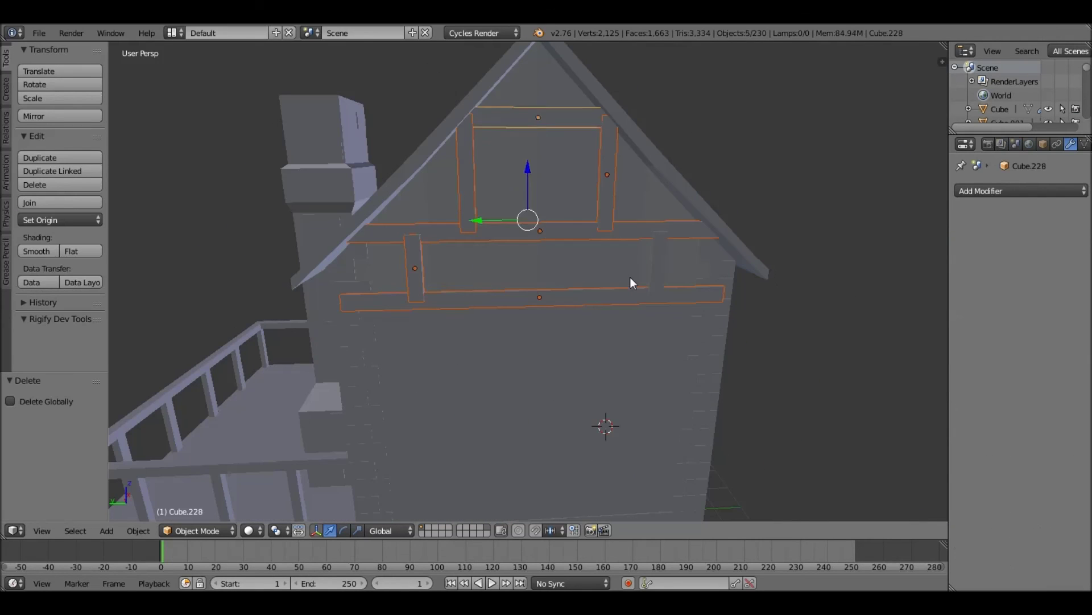
Nudge the framing boards along X so they sit flush with the gable wall.
middle_drag(630, 278, 534, 246)
scroll(534, 246, up, 3)
right_click(539, 268)
key(g)
key(x)
click(573, 227)
key(g)
key(x)
click(455, 198)
right_click(569, 299)
key(g)
key(x)
click(557, 353)
click(562, 361)
Inspect the side wall mesh and push a vertical board against the wall.
middle_drag(517, 270, 617, 339)
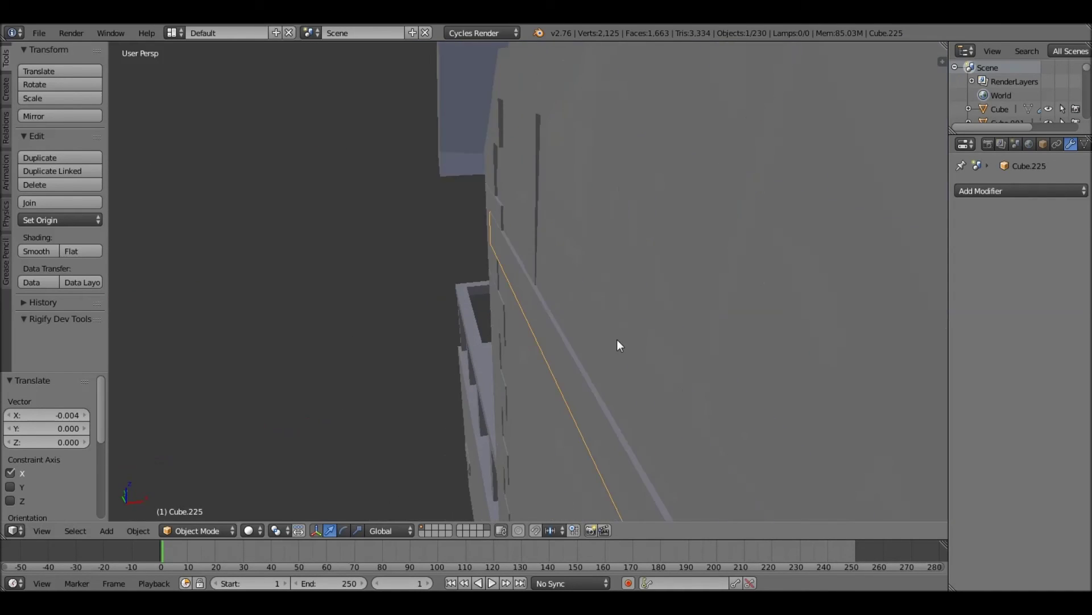
right_click(551, 302)
key(Tab)
scroll(552, 302, down, 5)
key(Tab)
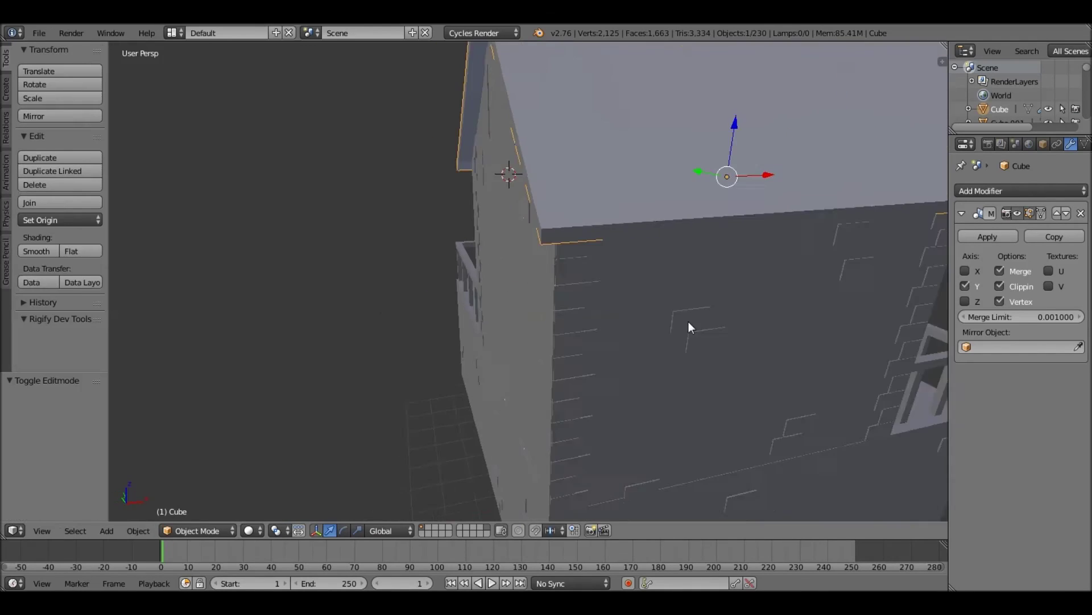
key(Tab)
middle_drag(483, 267, 534, 294)
key(Tab)
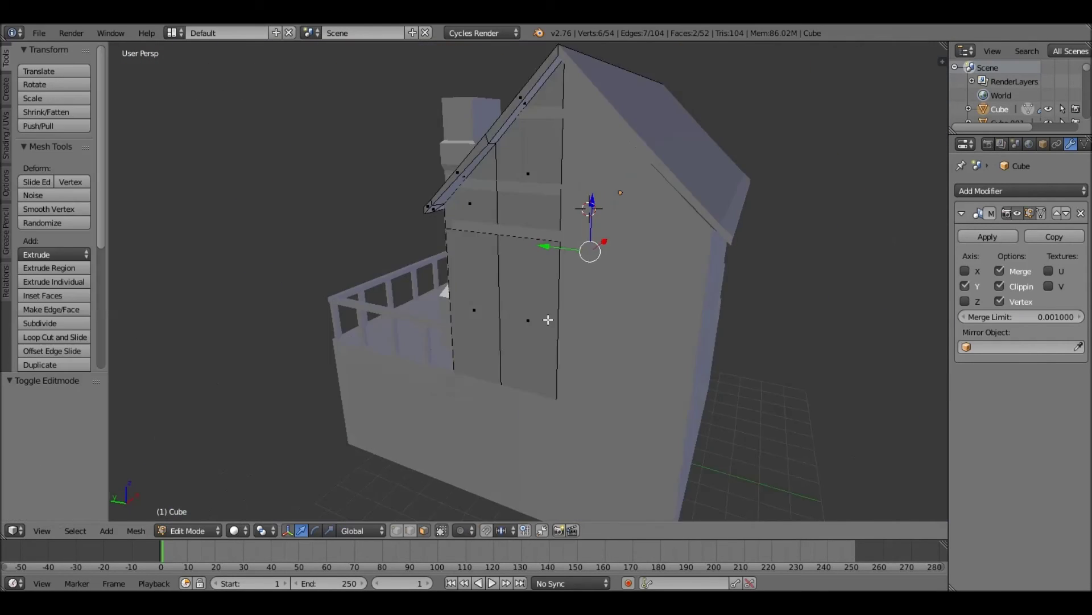
scroll(527, 220, up, 5)
middle_drag(527, 219, 573, 294)
right_click(573, 295)
drag(572, 295, 490, 173)
Move another vertical board along X until it rests against the side wall.
middle_drag(473, 255, 528, 234)
middle_drag(594, 482, 627, 389)
right_click(627, 388)
key(g)
key(x)
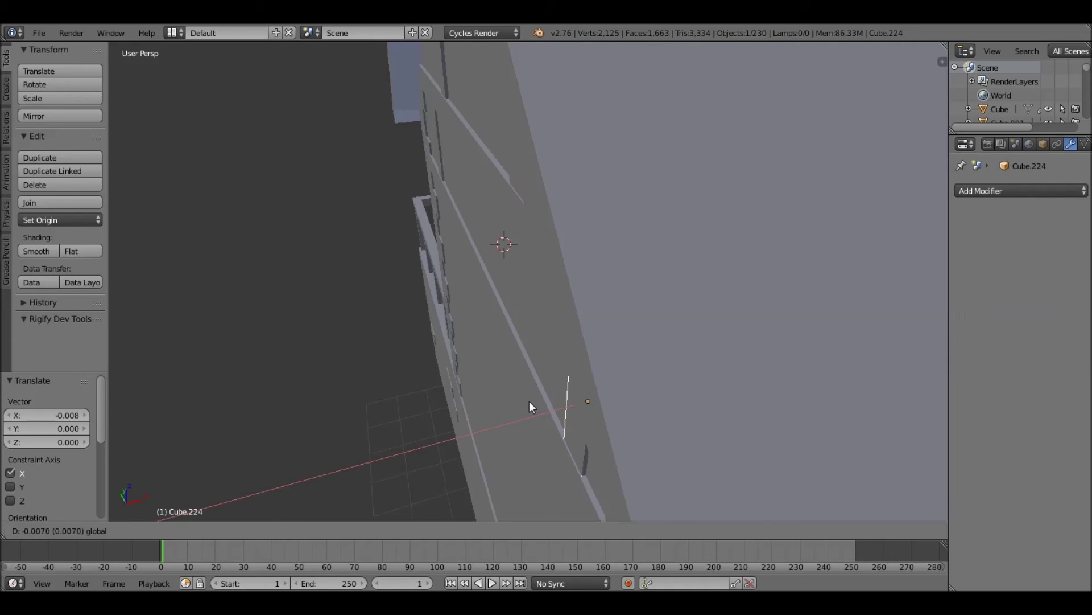
click(529, 401)
scroll(555, 319, down, 3)
scroll(555, 318, down, 5)
middle_drag(527, 251, 585, 179)
Duplicate a vertical board, stretch it taller along Z, and place it against the wall.
key(shift+d)
key(s)
key(z)
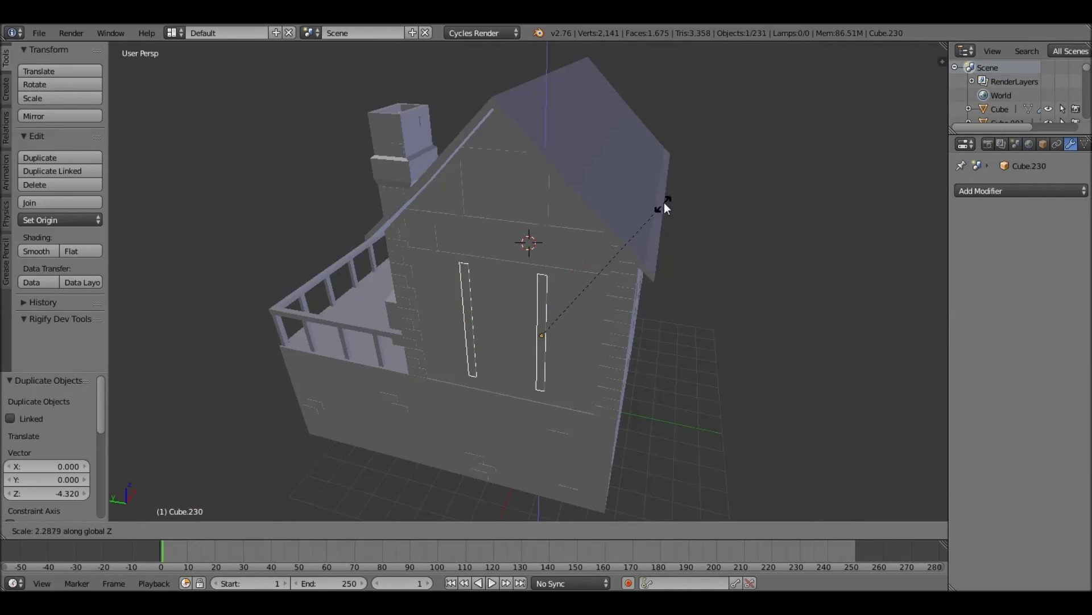
click(664, 202)
scroll(494, 278, up, 5)
scroll(494, 279, up, 3)
key(g)
key(x)
click(498, 326)
key(g)
key(x)
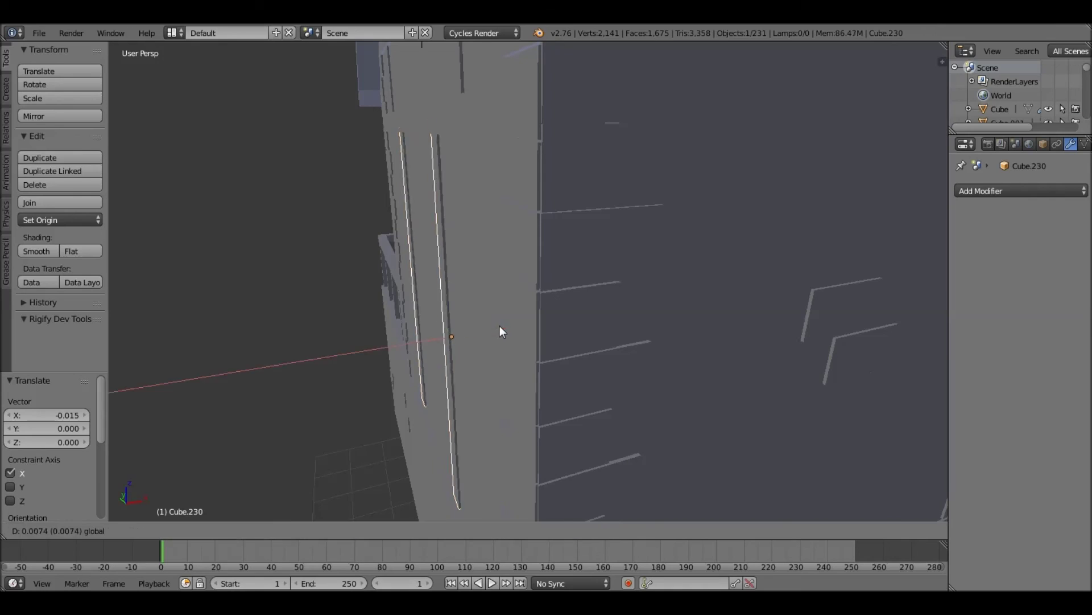
click(498, 325)
Check the new board's mesh, deselect everything, and orbit out to view the whole house.
key(Tab)
scroll(595, 390, up, 5)
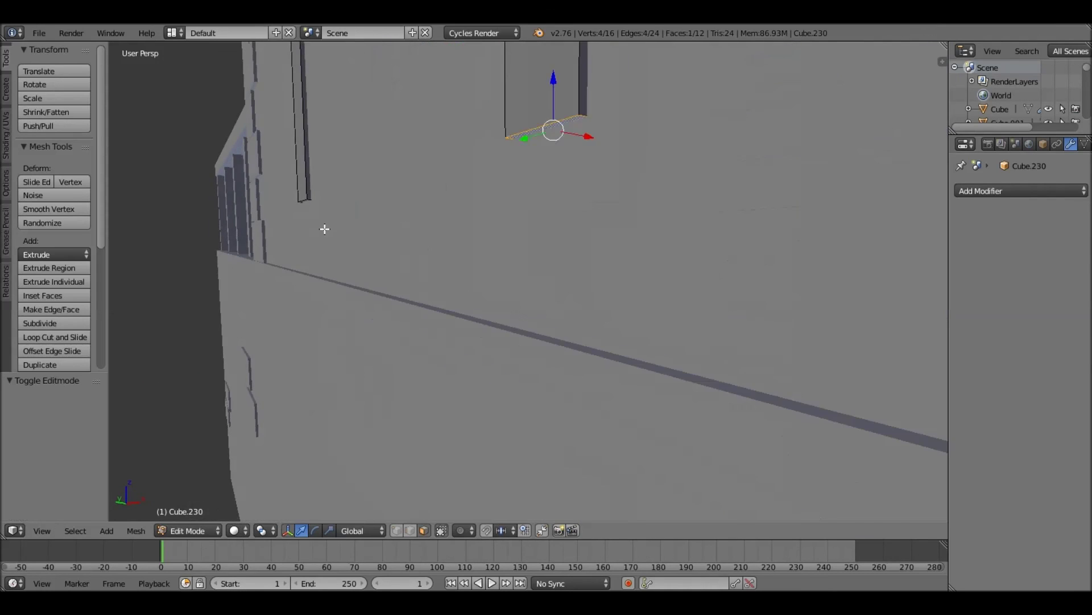
scroll(664, 334, down, 3)
key(Tab)
scroll(661, 322, down, 4)
scroll(630, 322, down, 2)
key(a)
scroll(574, 310, down, 3)
scroll(586, 319, up, 3)
mouse_move(585, 312)
middle_down()
mouse_move(599, 394)
mouse_move(433, 385)
mouse_move(631, 276)
mouse_move(616, 329)
middle_up()
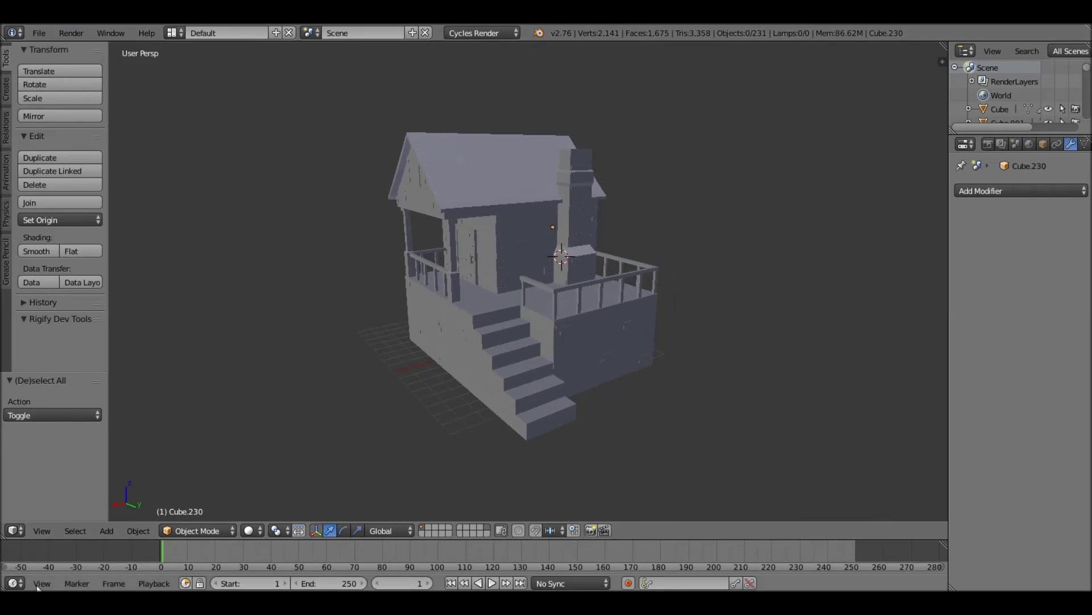
key(Tab)
middle_drag(457, 325, 439, 348)
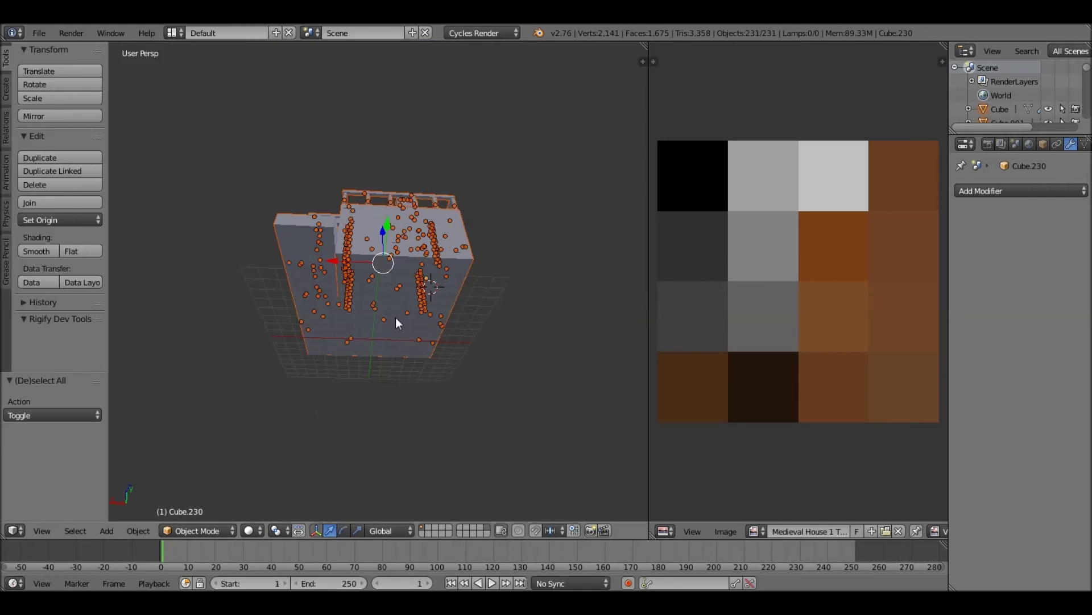
Select all house parts and join them with Ctrl+J into a single mesh.
key(ctrl+j)
key(ctrl+z)
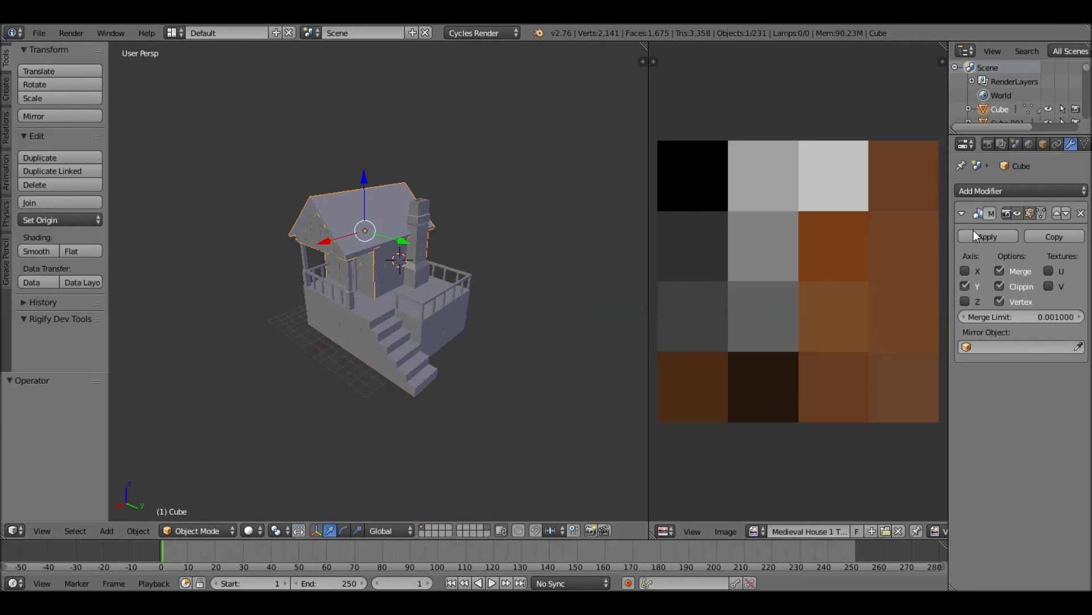
key(ctrl+z)
key(a)
key(a)
key(ctrl+j)
key(shift+z)
key(shift+z)
key(Tab)
Unwrap the mesh and give it a new material using the colour palette image texture.
key(u)
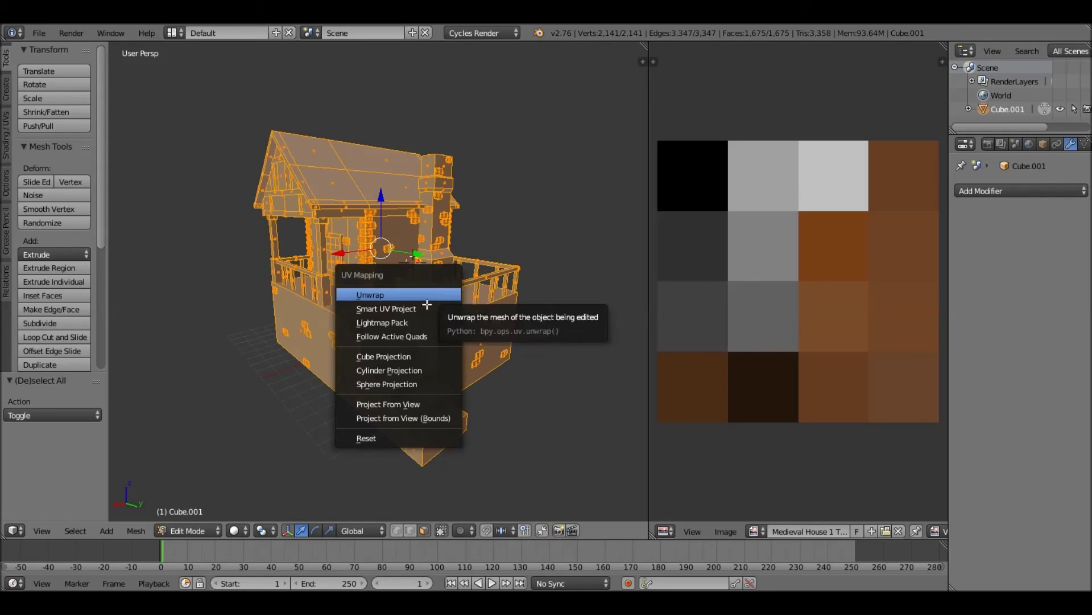
click(391, 292)
click(1011, 252)
key(Tab)
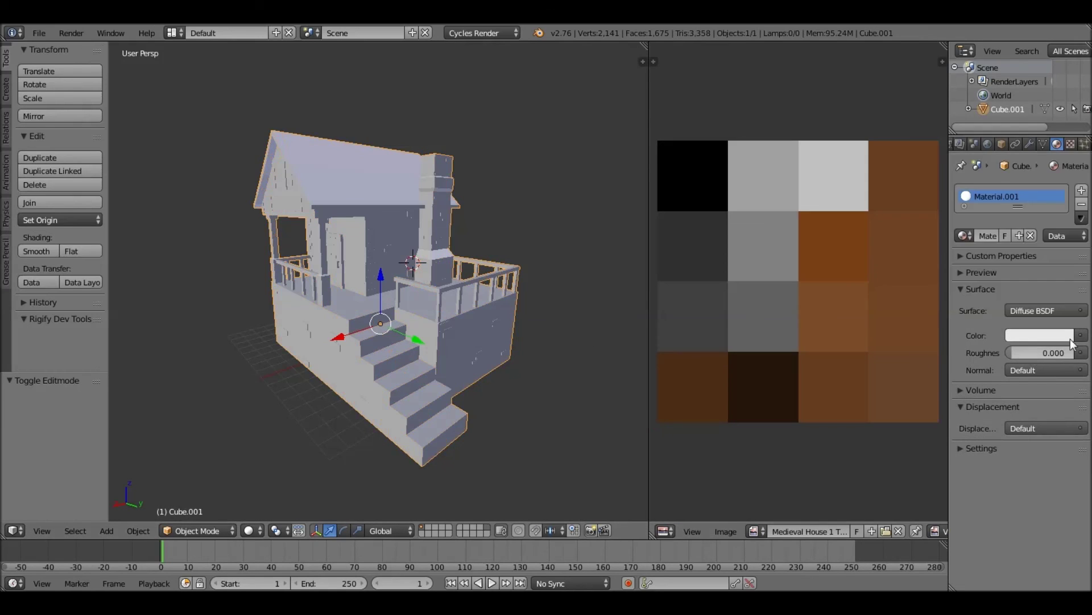
click(1046, 336)
click(854, 170)
click(1013, 352)
Shrink all the UVs and move them onto the grey palette tile.
key(Tab)
key(s)
click(832, 333)
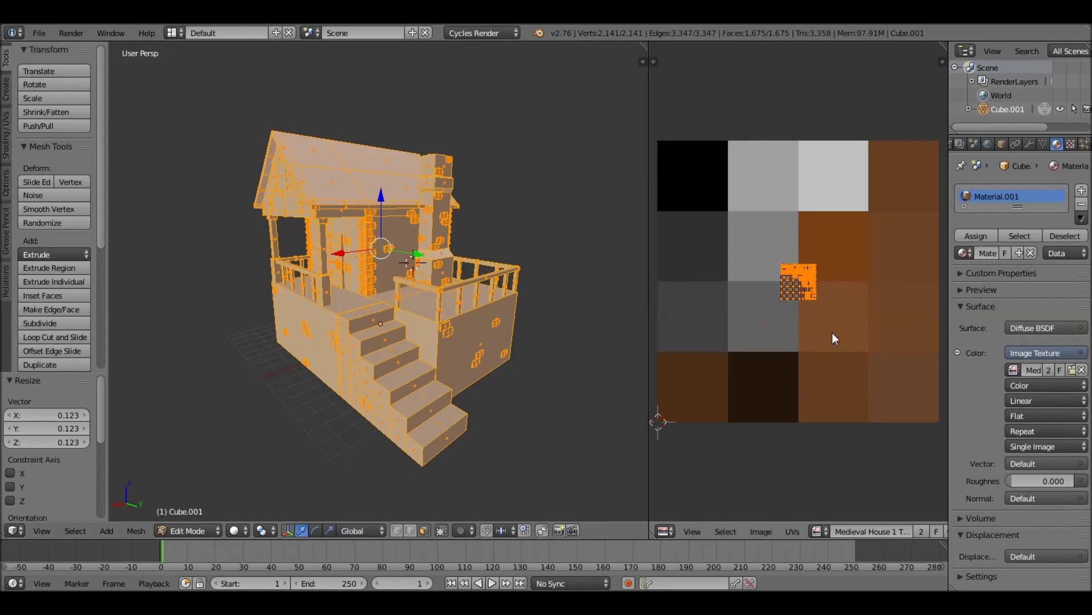
key(g)
key(Return)
key(shift+z)
key(g)
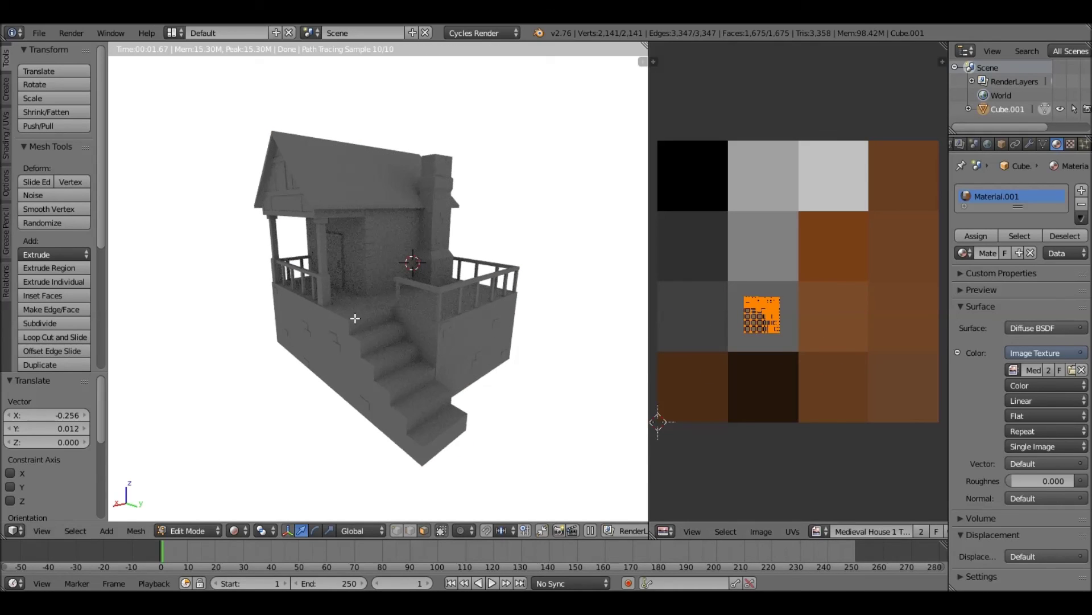
Select the railing, post and beam parts as linked pieces of the mesh.
key(shift+z)
scroll(355, 318, up, 3)
right_click(398, 337)
key(ctrl+l)
scroll(379, 400, up, 2)
middle_drag(422, 328, 586, 315)
key(l)
scroll(532, 341, down, 3)
scroll(532, 346, up, 1)
middle_drag(532, 346, 399, 353)
key(l)
Add another linked part and move the selected UV islands onto the orange tile.
scroll(384, 383, up, 4)
scroll(544, 294, down, 3)
scroll(439, 317, up, 3)
key(l)
middle_drag(439, 317, 475, 305)
scroll(475, 305, down, 2)
scroll(454, 324, up, 3)
scroll(454, 325, down, 4)
key(g)
click(744, 350)
Preview the new orange colours rendered, then select the connected rail part.
key(shift+z)
key(shift+z)
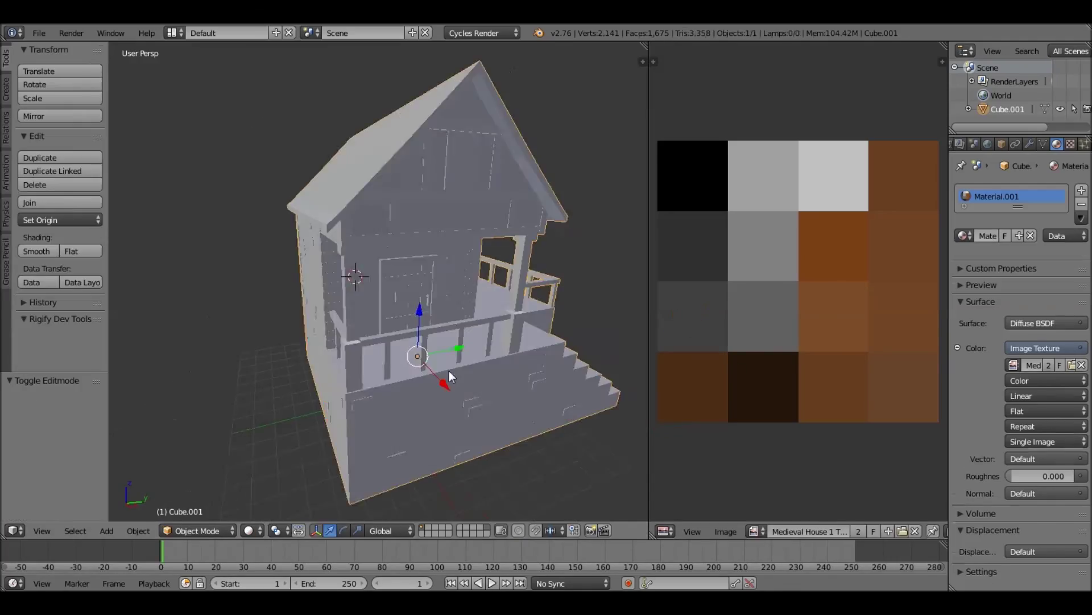
key(a)
key(l)
scroll(418, 338, up, 4)
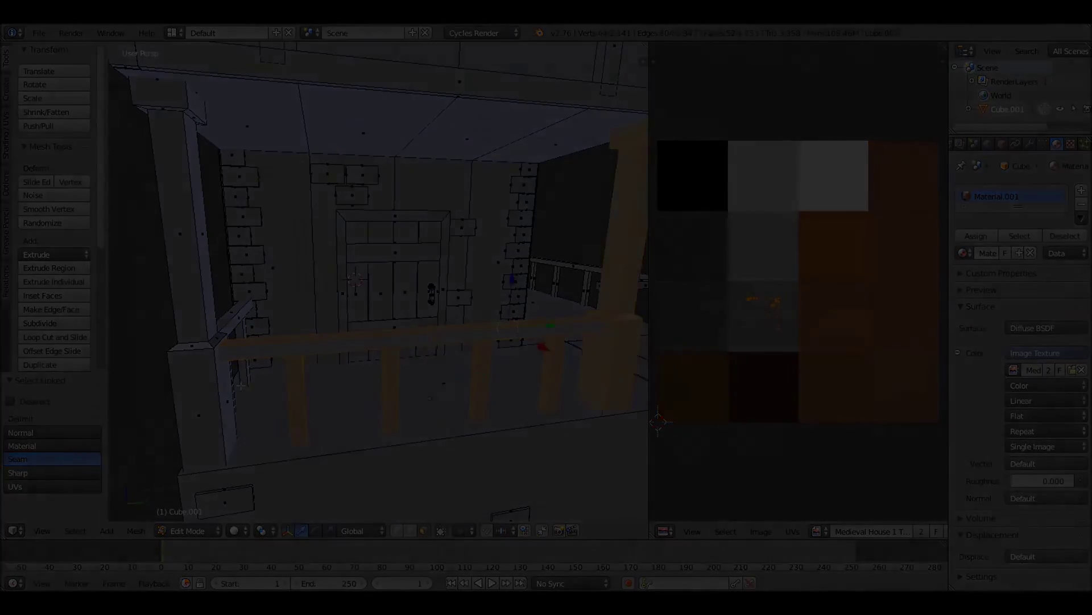